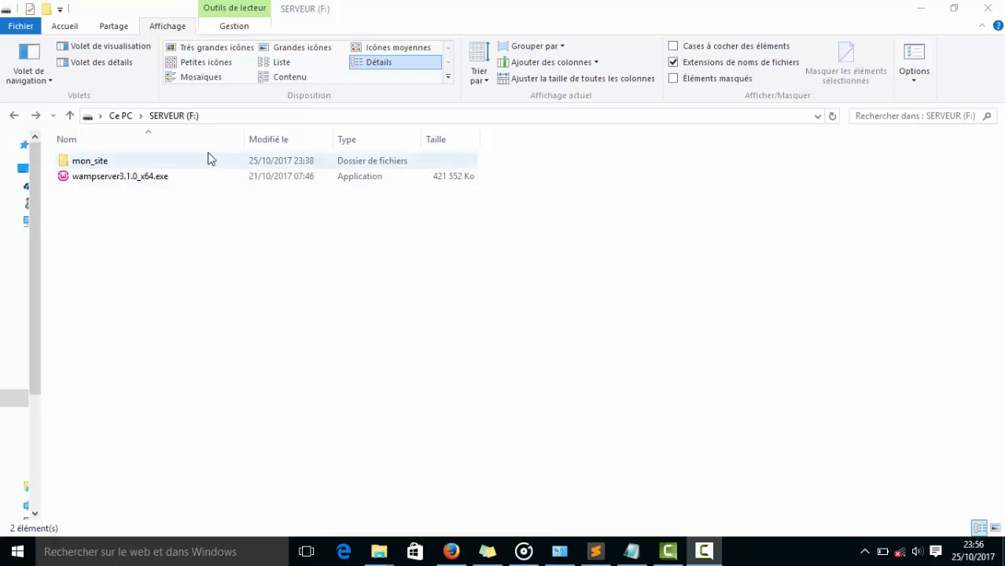
Look over the computer's drives, including Disque local (C:), and open the SERVEUR (F:) drive.
click(120, 115)
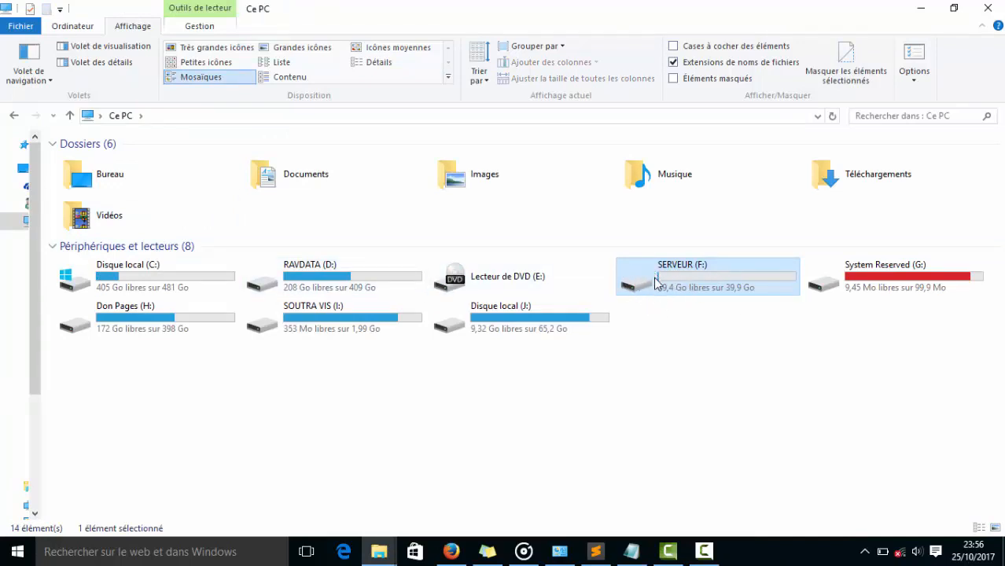
mouse_move(642, 286)
click(140, 270)
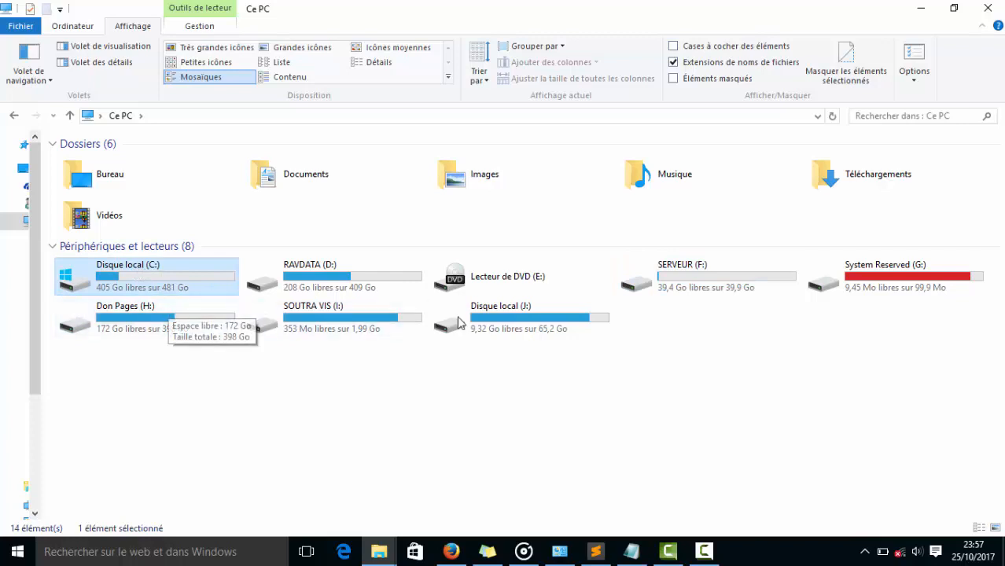
double_click(663, 282)
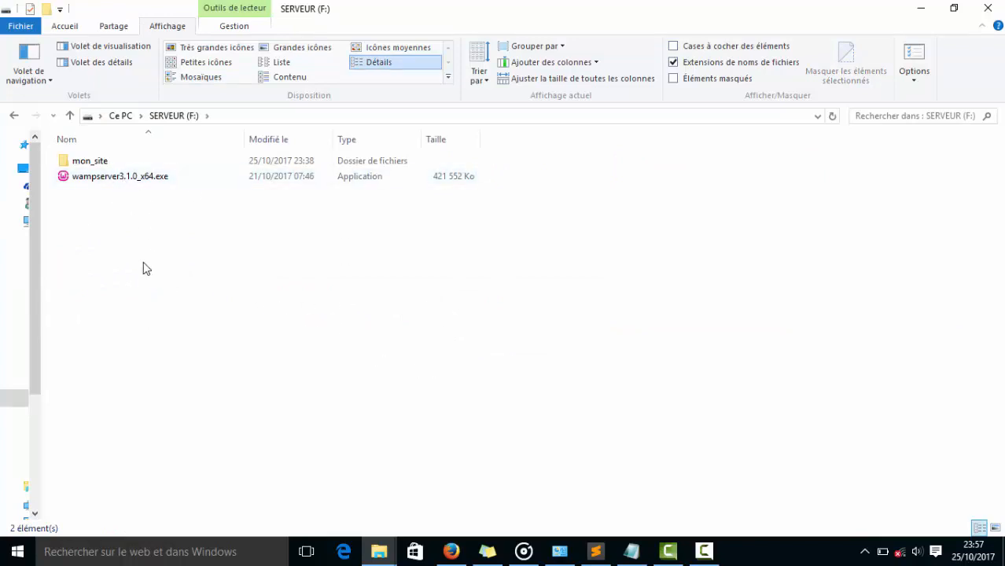
Launch the wampserver3.1.0_x64.exe installer from the SERVEUR (F:) drive with Français as the setup language.
click(130, 181)
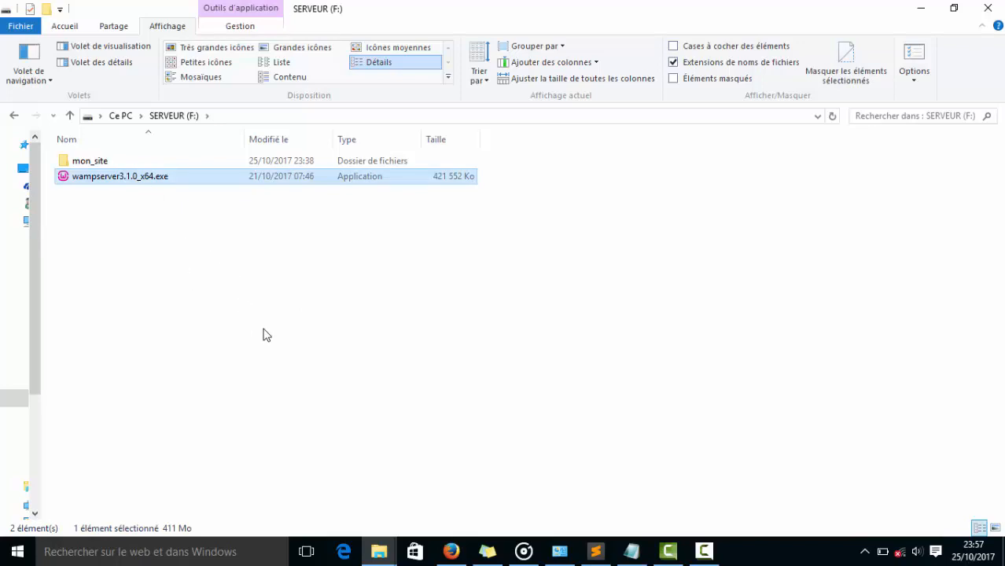
click(154, 197)
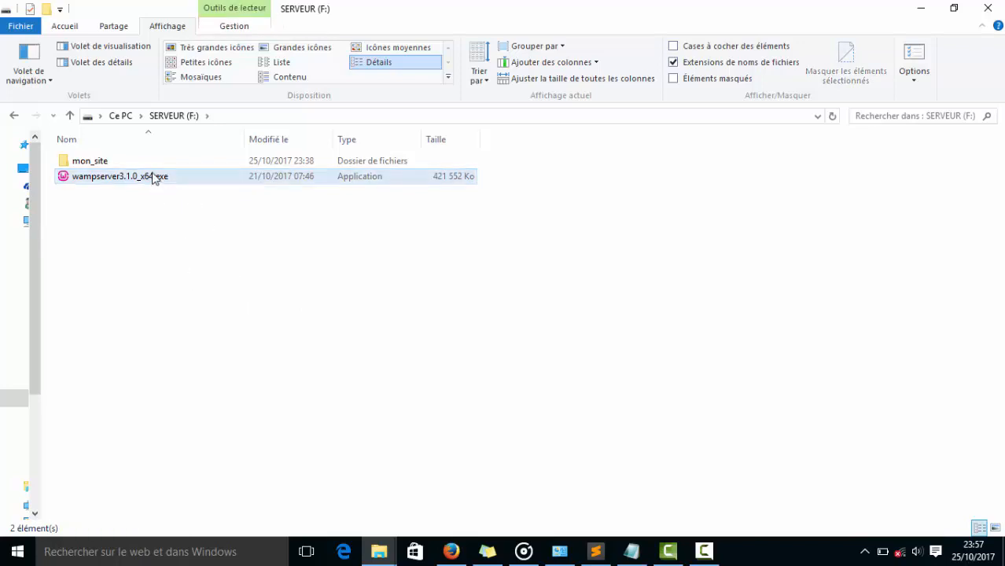
double_click(154, 179)
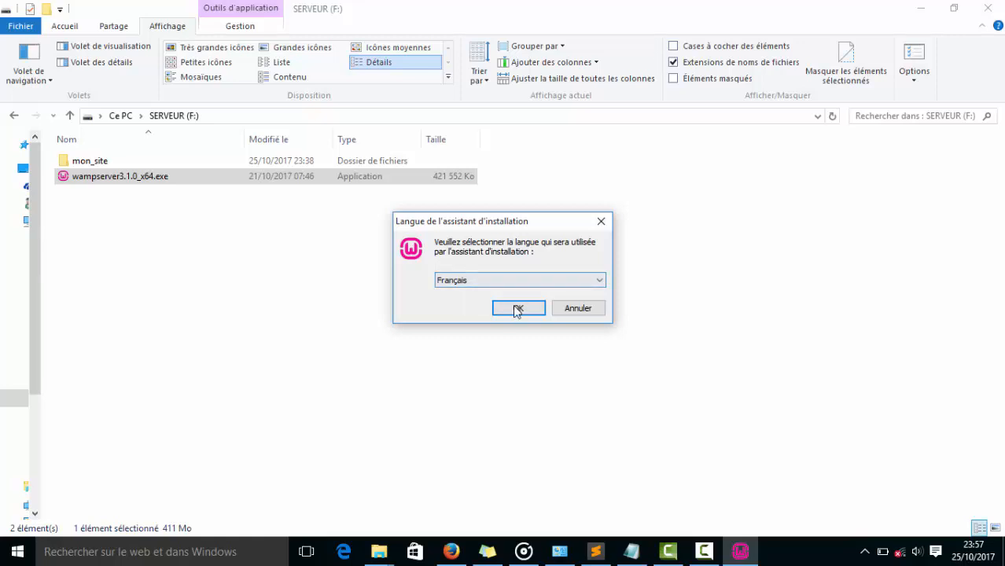
click(519, 309)
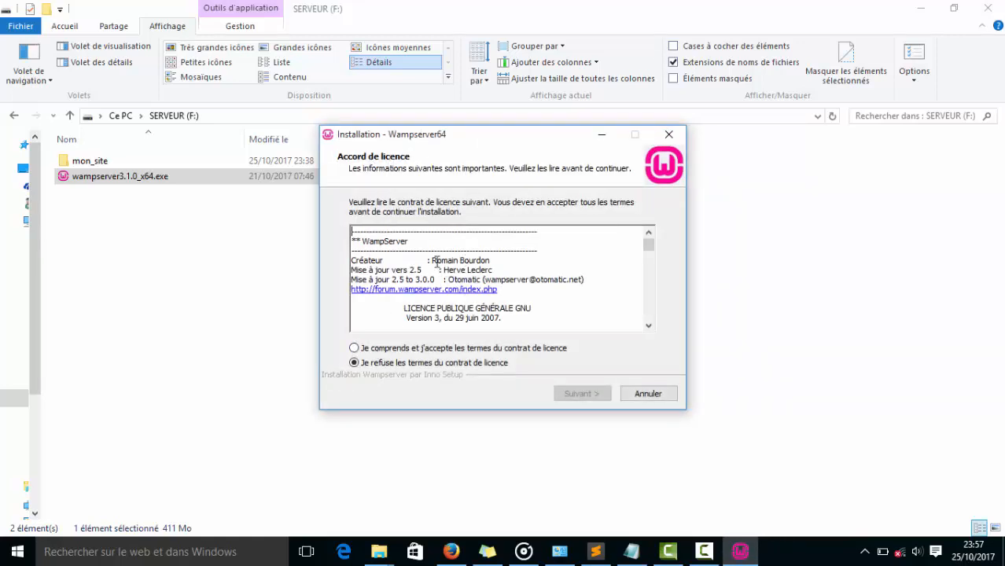
Accept the Wampserver64 licence agreement after going through its text, and continue to the information page.
drag(646, 242, 649, 316)
click(365, 349)
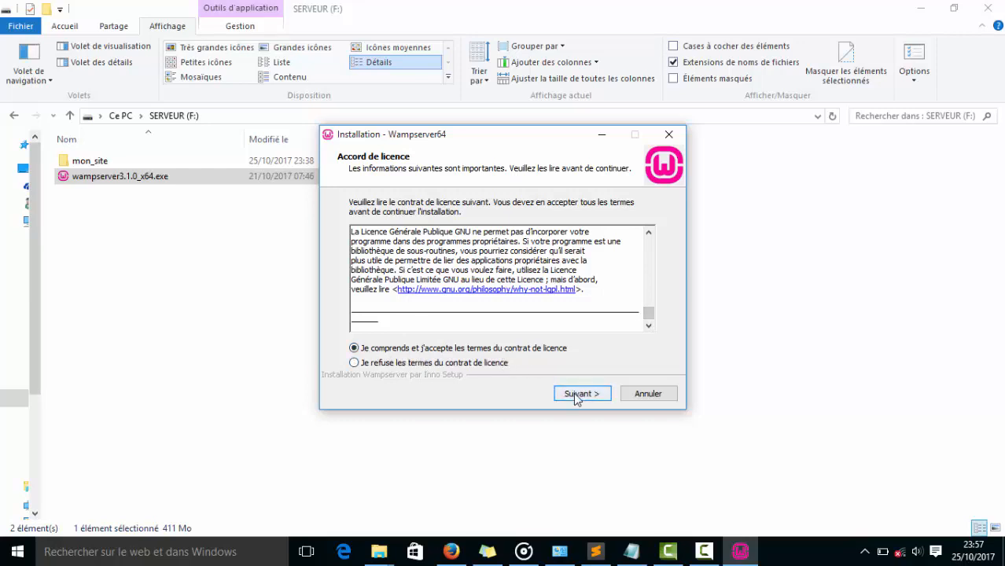
click(576, 395)
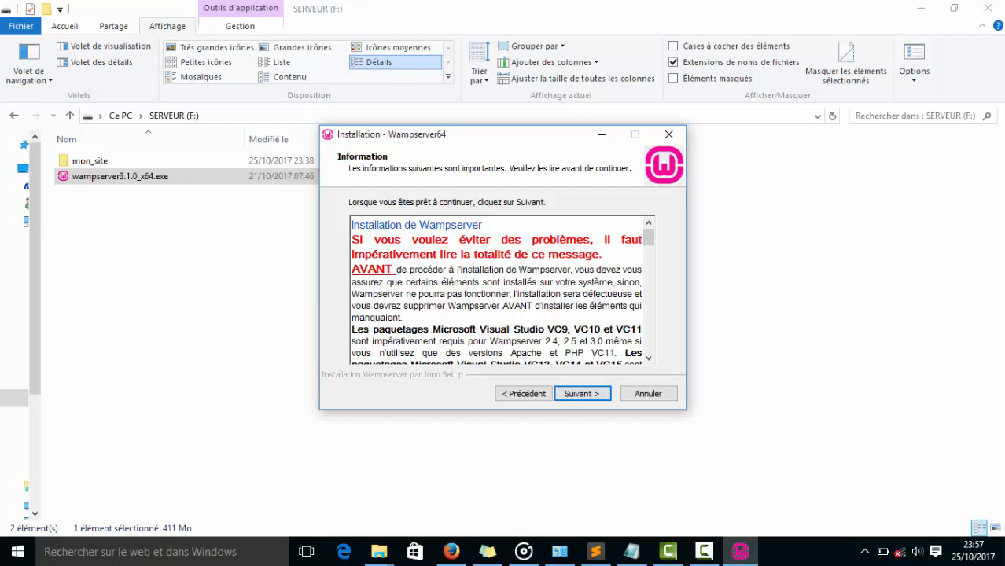
Read the installer's information page, covering the precautions before installation and the required Visual C++ packages from VC9 to VC15.
scroll(551, 281, down, 1)
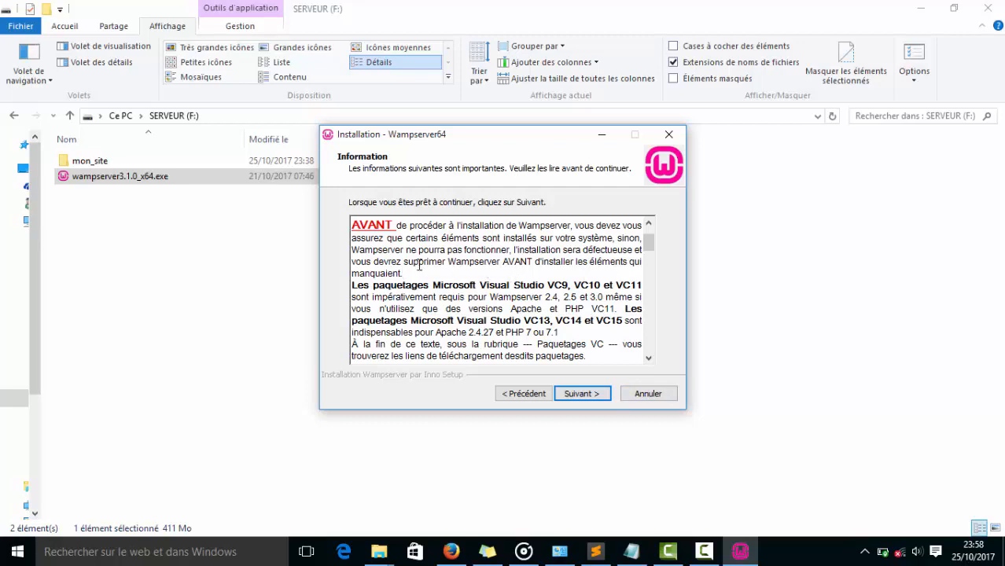
scroll(419, 265, down, 1)
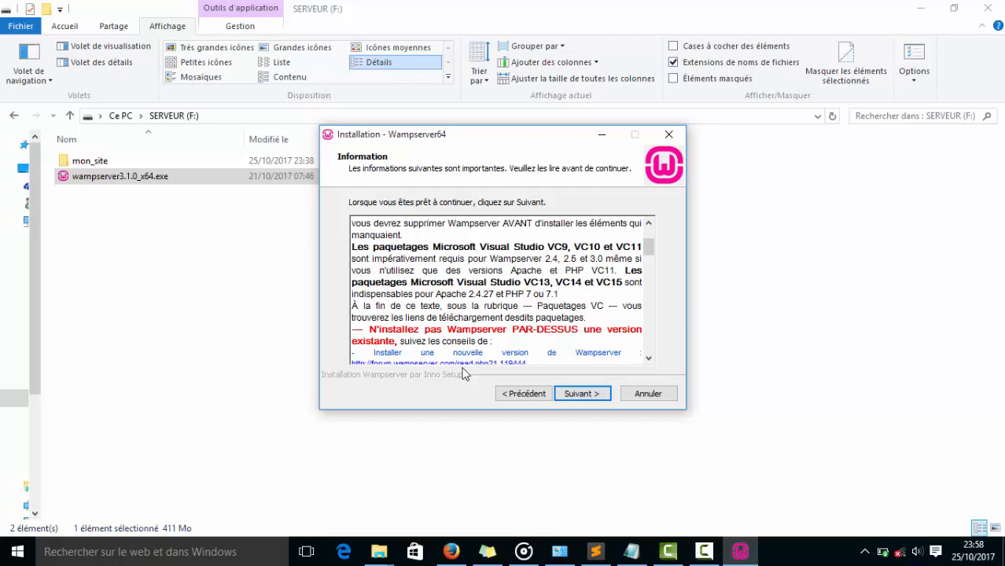
scroll(572, 304, down, 1)
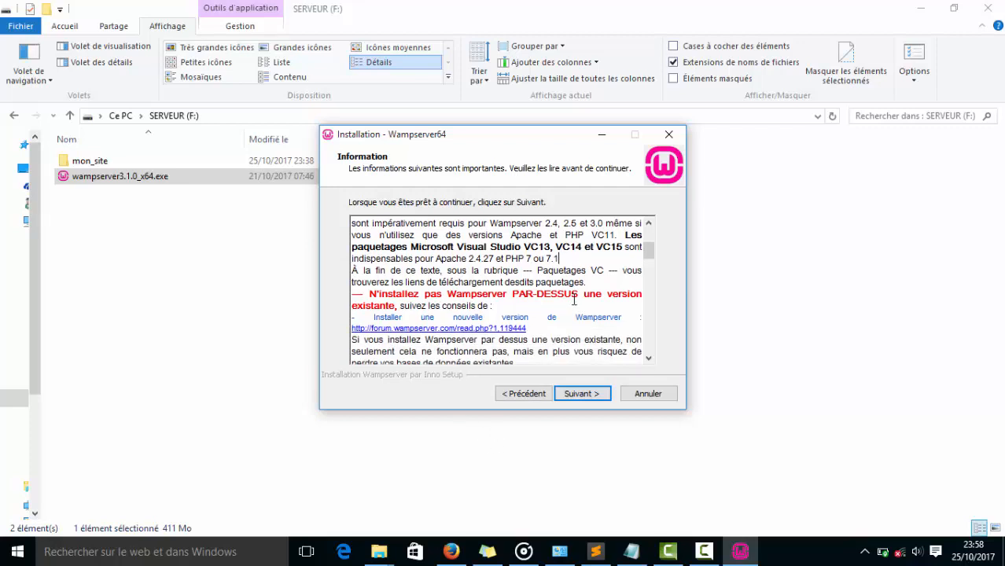
scroll(573, 298, down, 5)
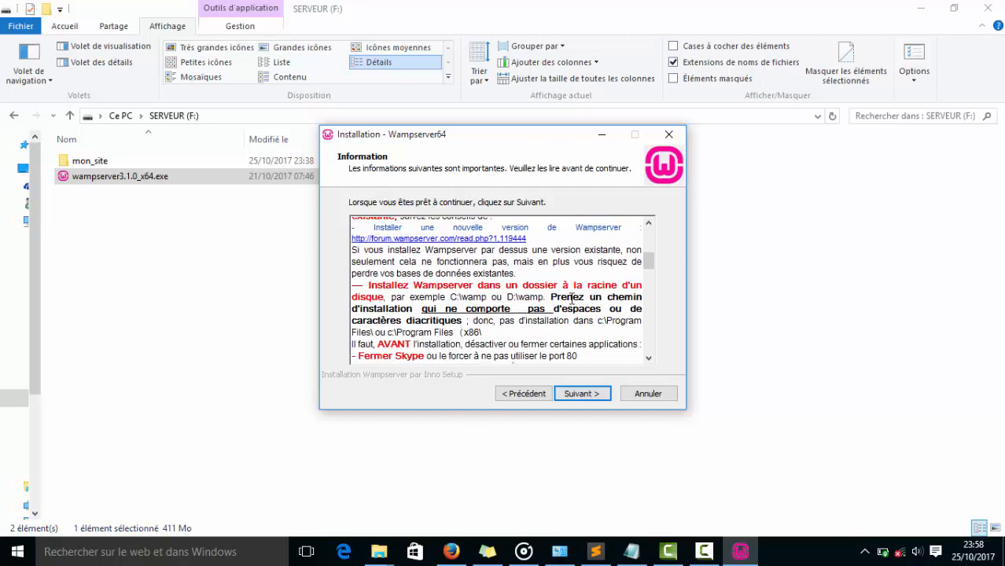
scroll(572, 299, down, 8)
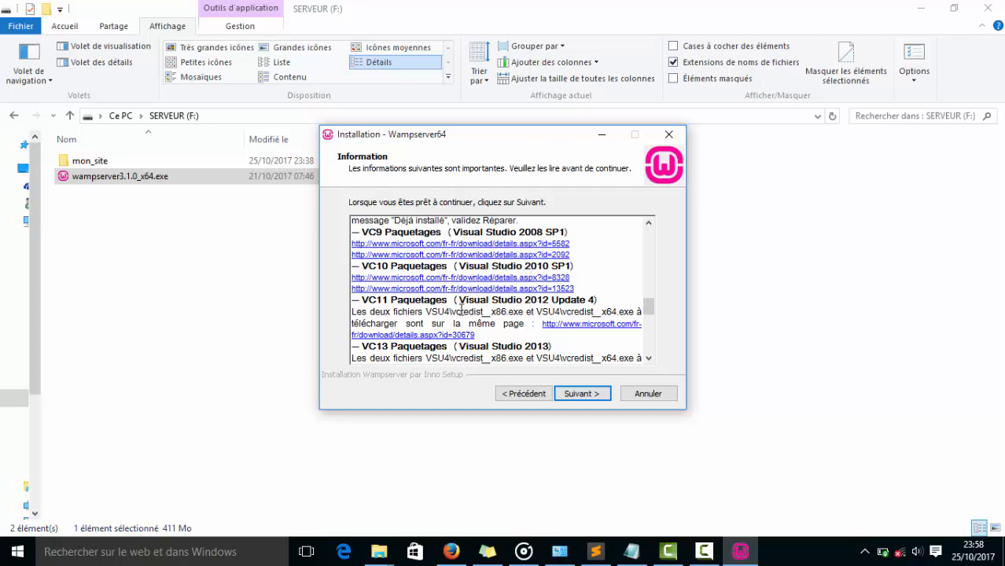
scroll(460, 312, down, 2)
scroll(460, 312, down, 5)
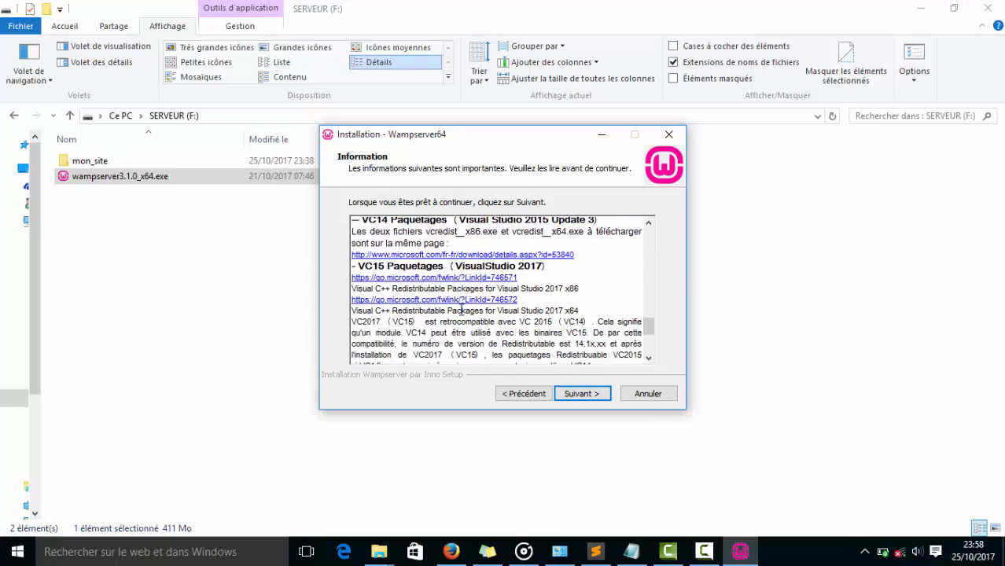
Switch to the Programs folder window and open the VC9 folder inside PACKETAGE VC.
mouse_move(380, 550)
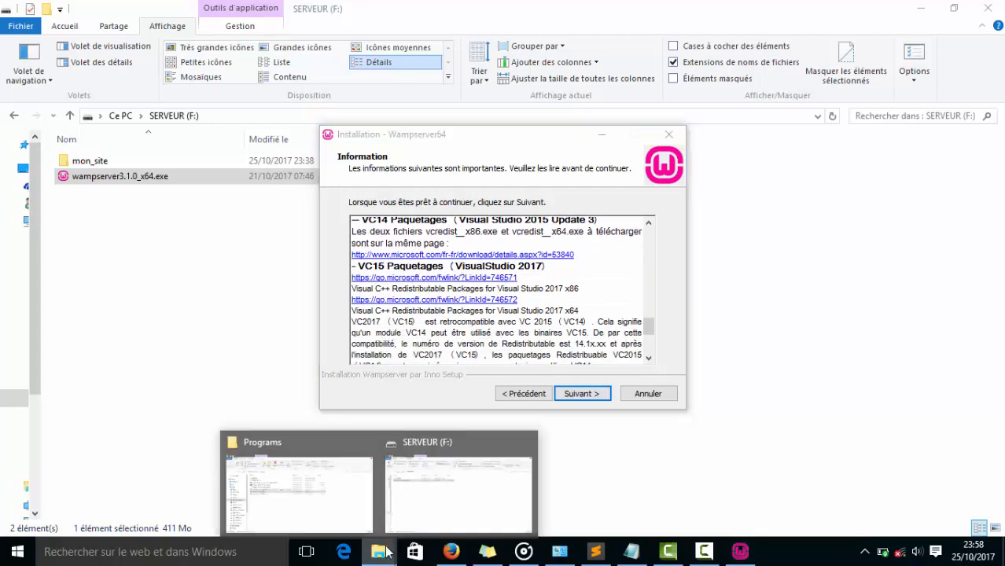
click(318, 495)
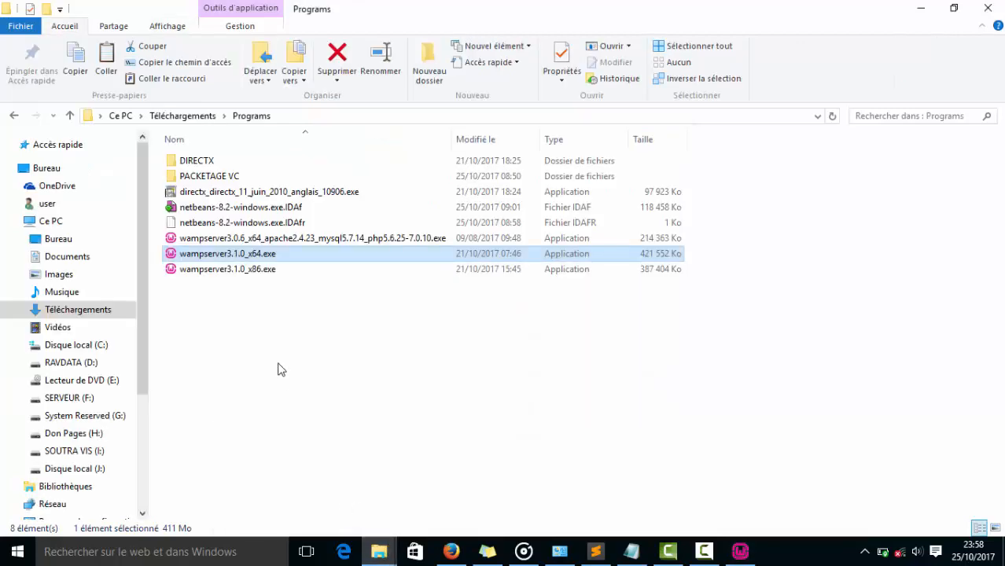
click(208, 178)
double_click(209, 177)
double_click(107, 162)
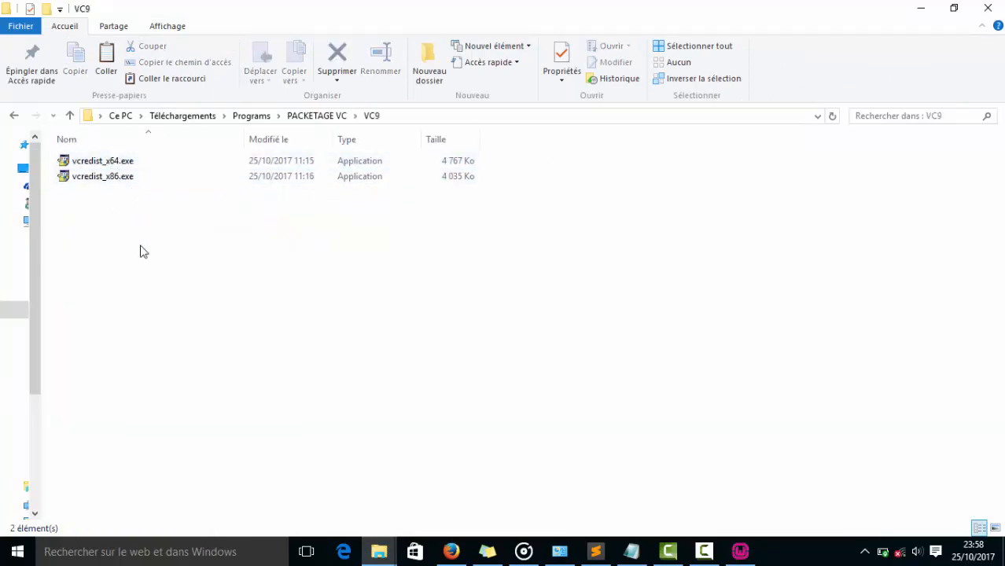
Inspect the contents of the VC10, VC11 and VC13 folders inside PACKETAGE VC.
key(BackSpace)
key(Down)
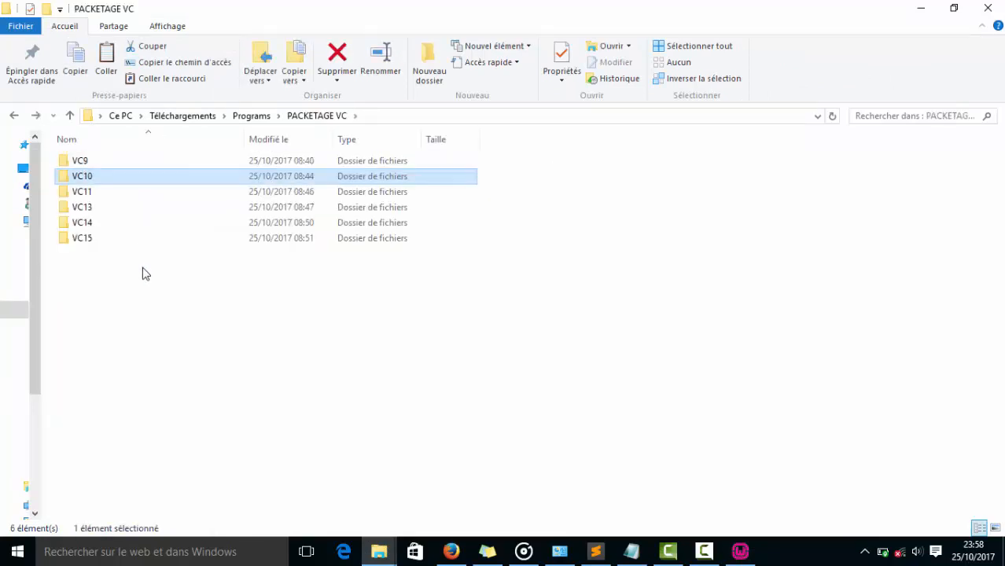
key(Return)
key(BackSpace)
key(Down)
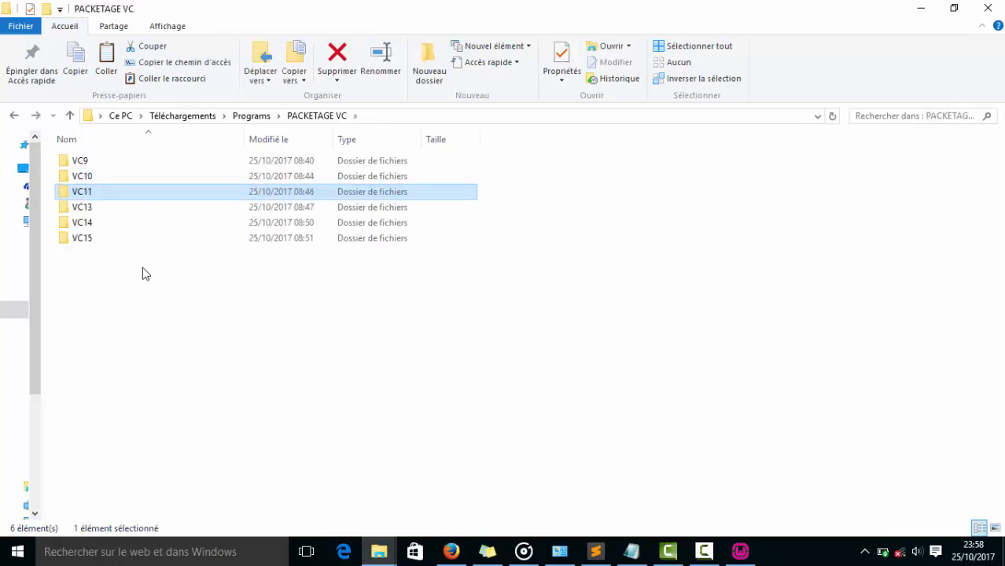
key(Return)
key(BackSpace)
key(Down)
key(Return)
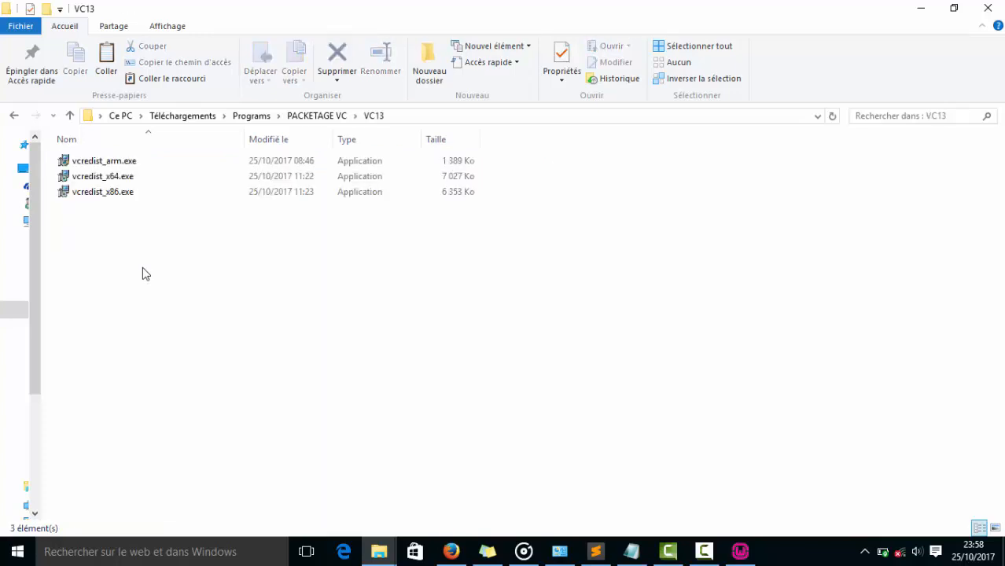
key(BackSpace)
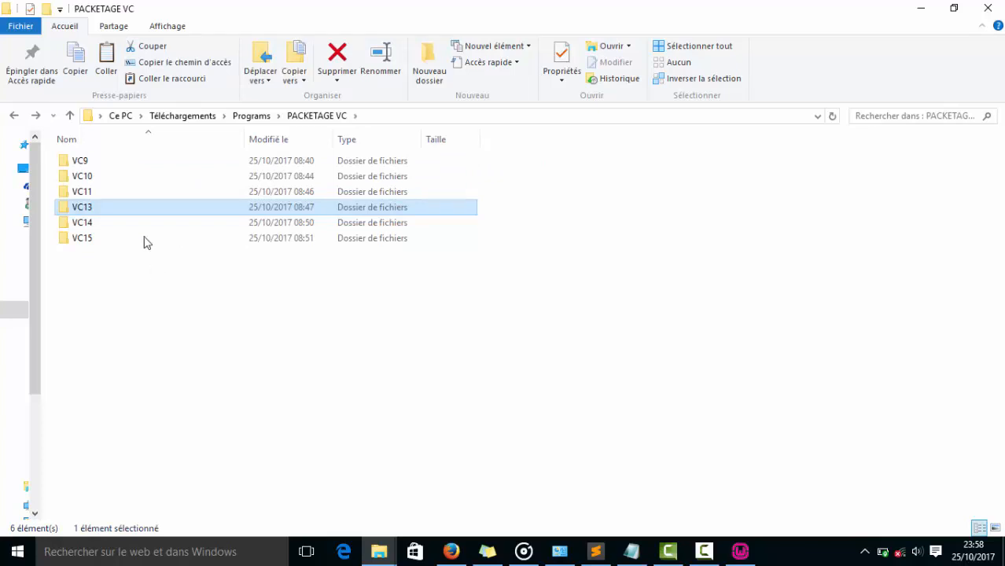
Open the vcredist_x64.exe setup from the VC9 folder and cancel it without repairing or uninstalling.
click(87, 164)
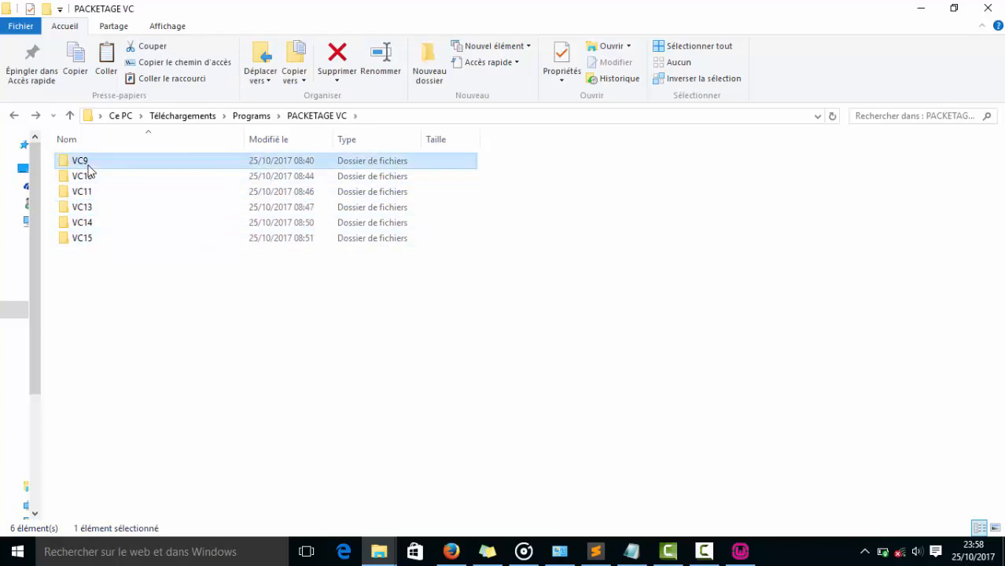
double_click(87, 165)
double_click(106, 162)
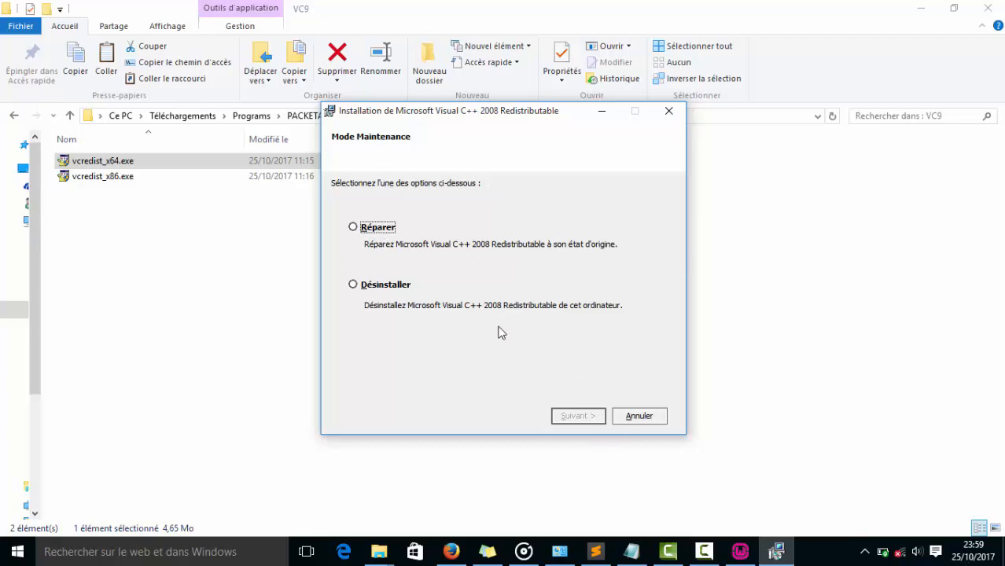
click(626, 420)
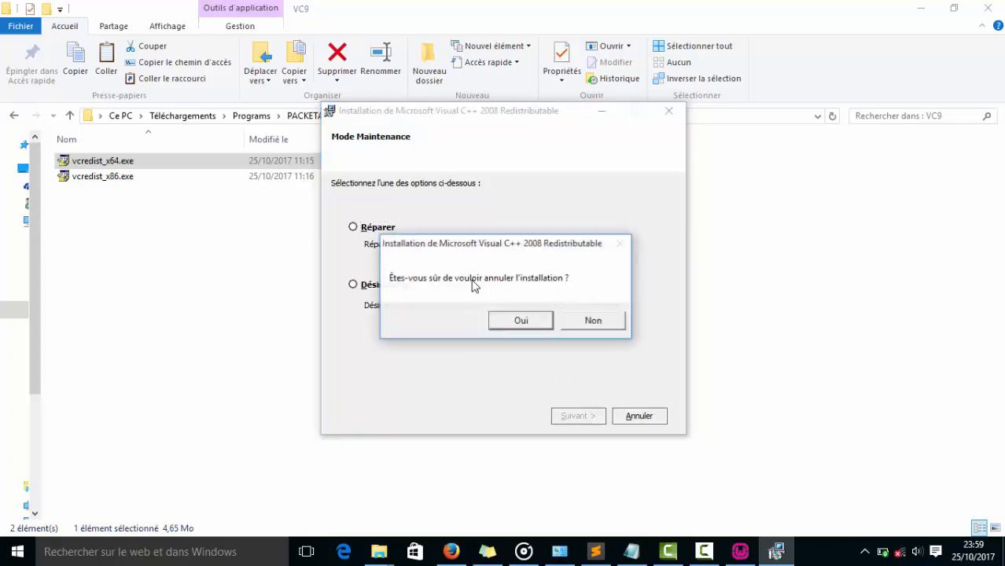
click(520, 319)
click(639, 416)
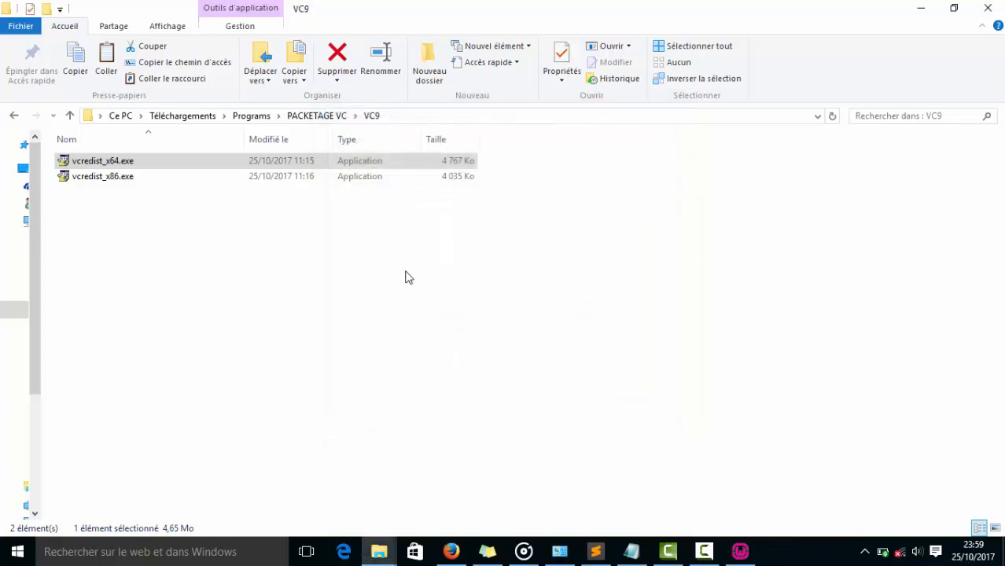
Return to the Wampserver64 installer and set the destination folder to F:\wamp64 on the SERVEUR (F:) drive.
click(741, 551)
click(576, 397)
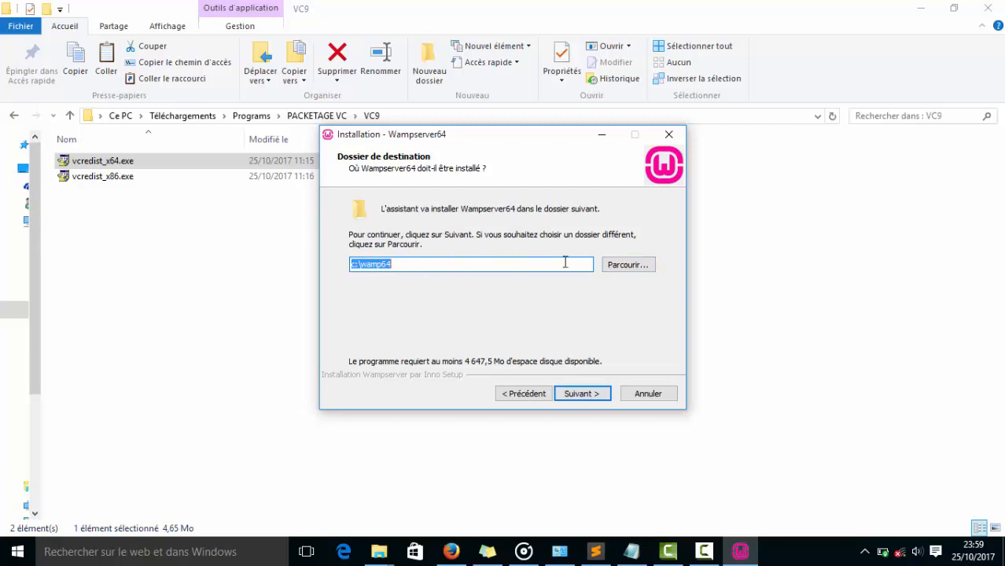
click(612, 268)
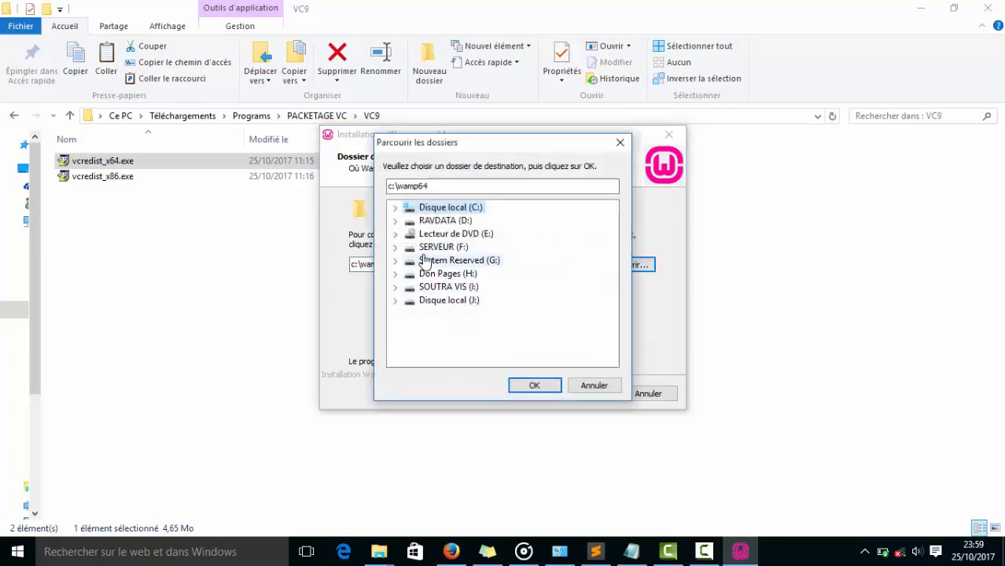
click(431, 248)
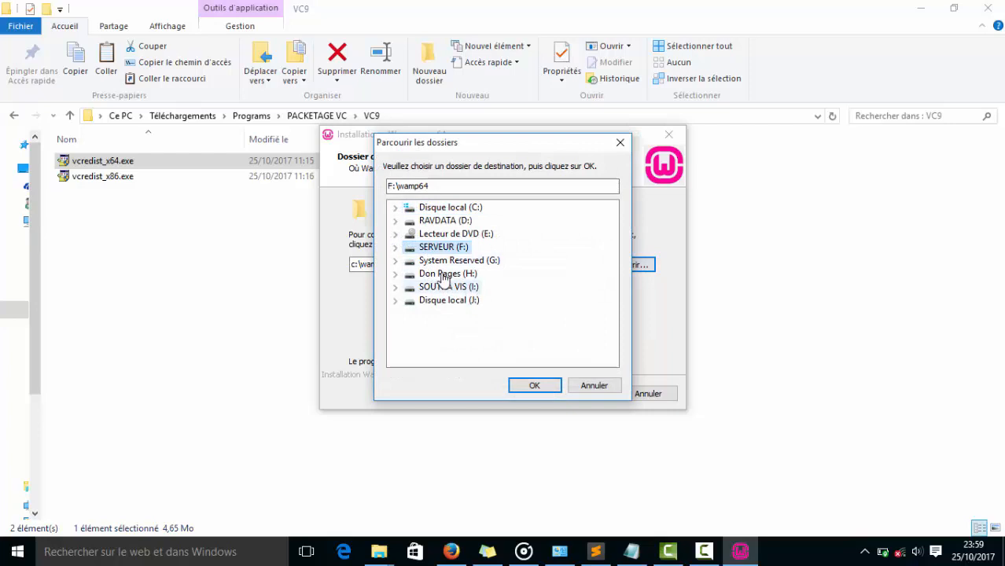
click(534, 385)
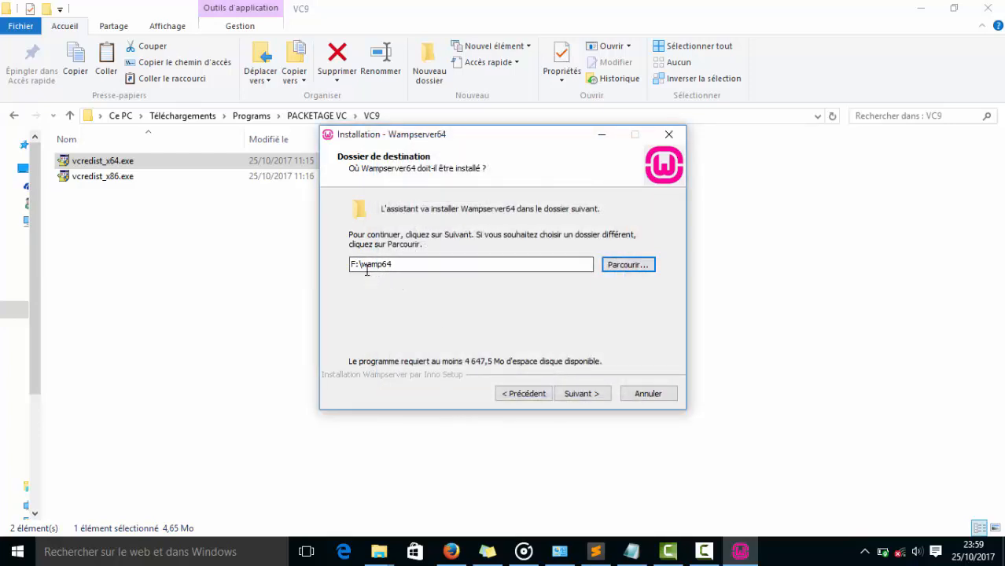
click(578, 393)
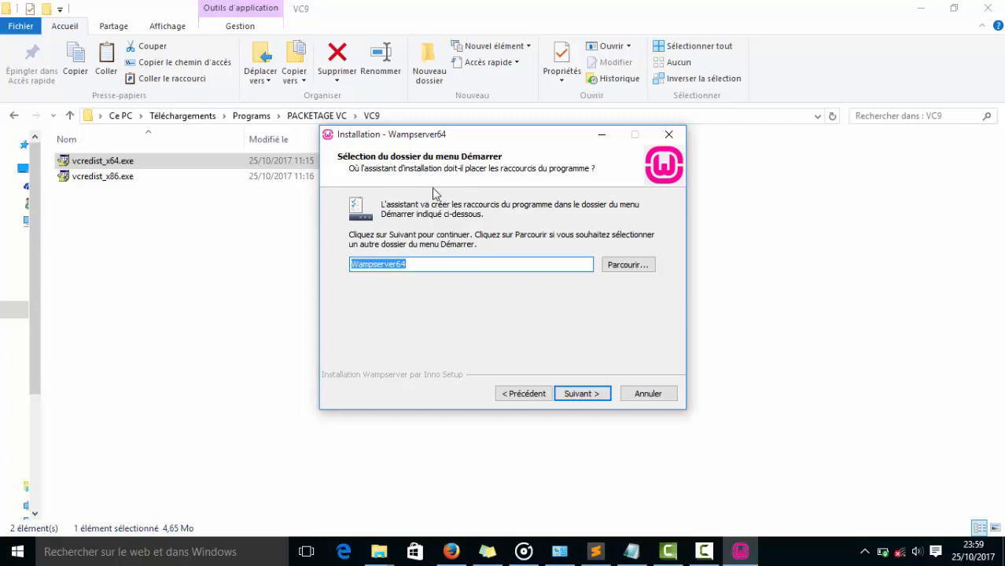
Keep Wampserver64 as the Start menu folder and start the installation.
click(559, 395)
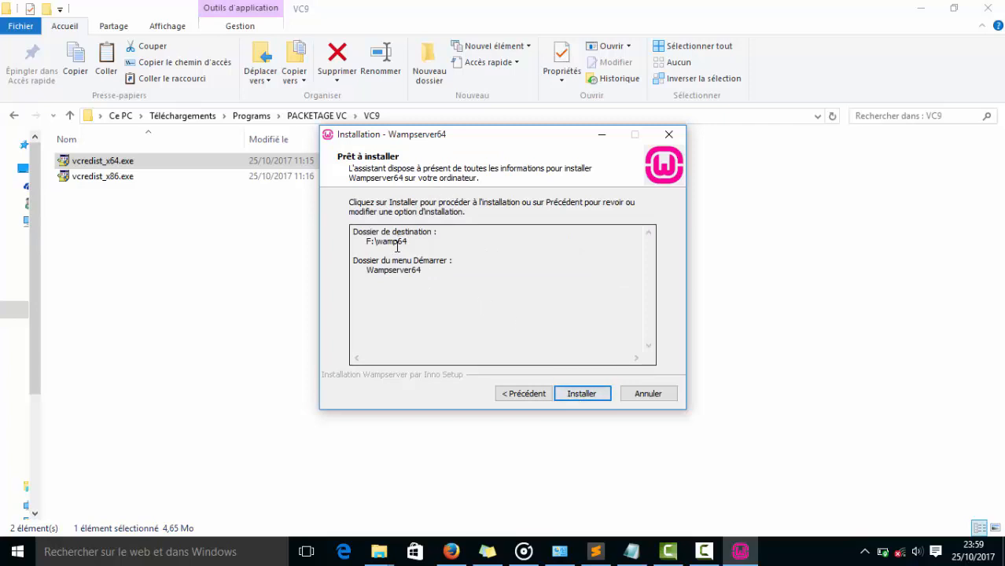
click(584, 396)
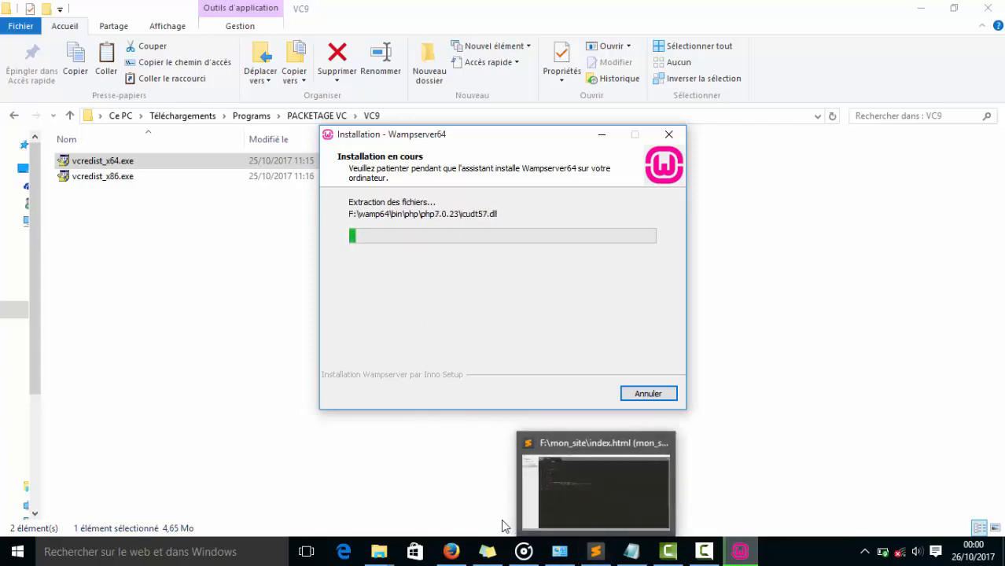
mouse_move(451, 534)
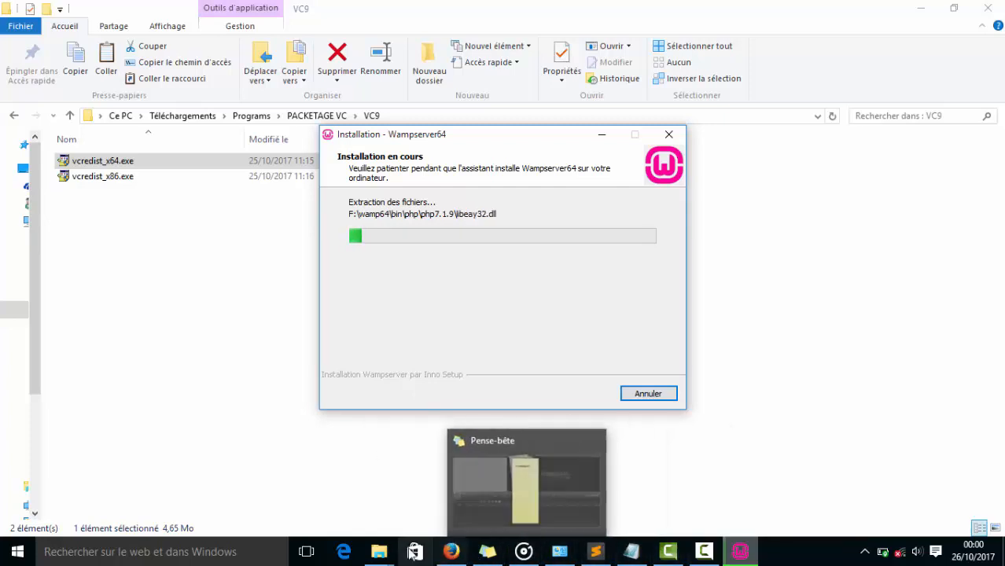
Check the wamp64 folder on the SERVEUR (F:) drive and return to the Wampserver64 installation progress.
mouse_move(379, 553)
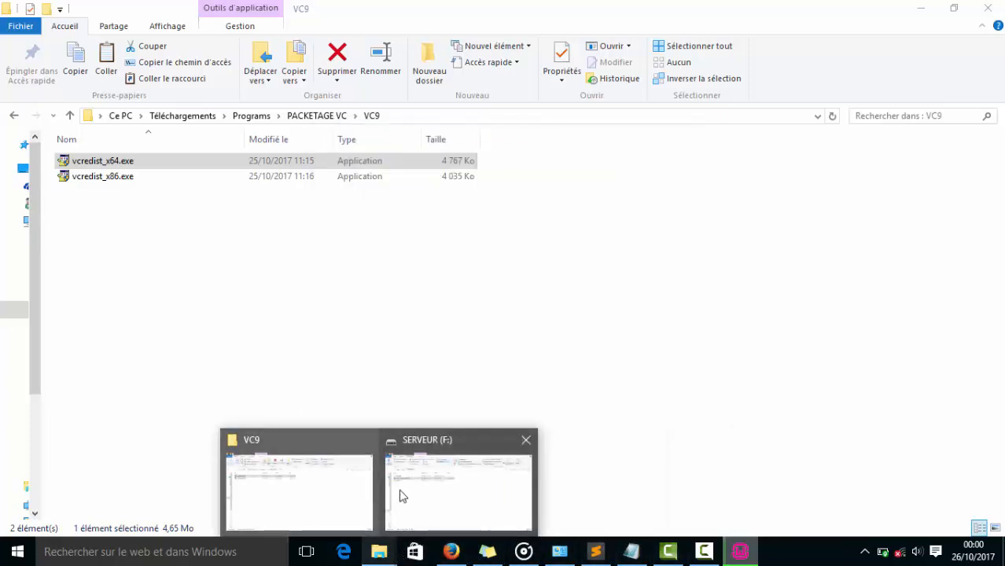
click(403, 494)
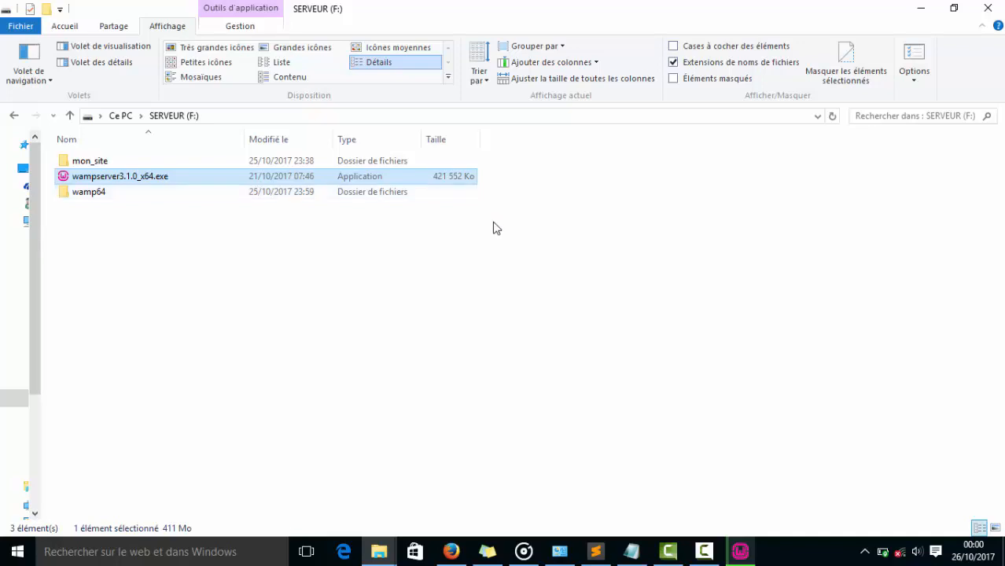
click(740, 552)
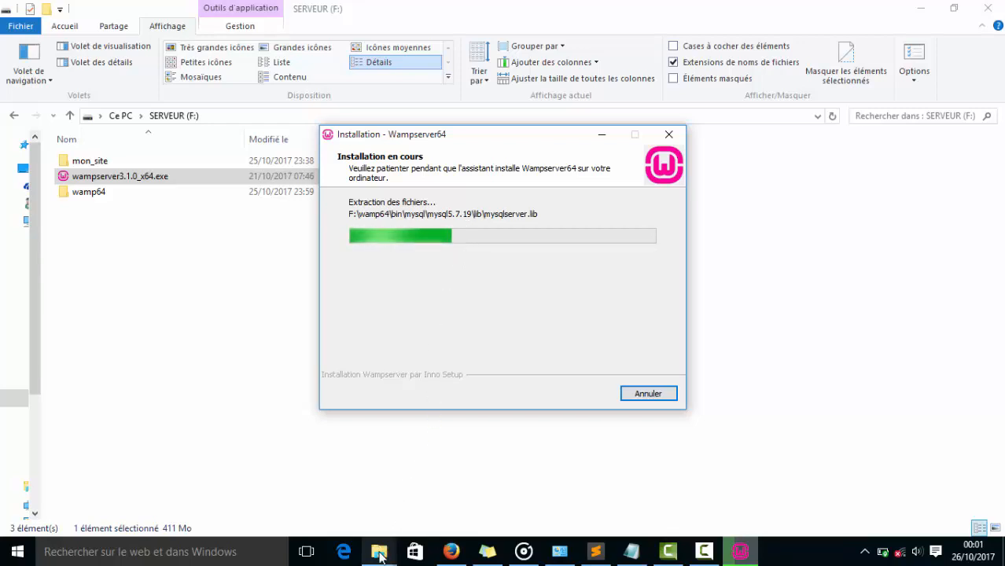
Browse the Windows folder on Disque local (C:), go back to the drive's root and check the Wampserver64 installation progress.
mouse_move(380, 553)
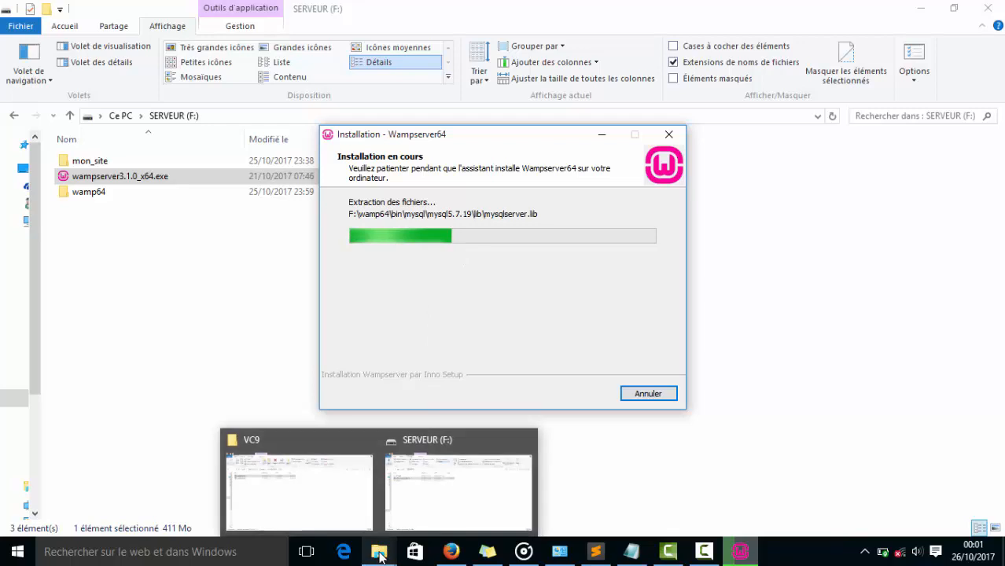
click(422, 492)
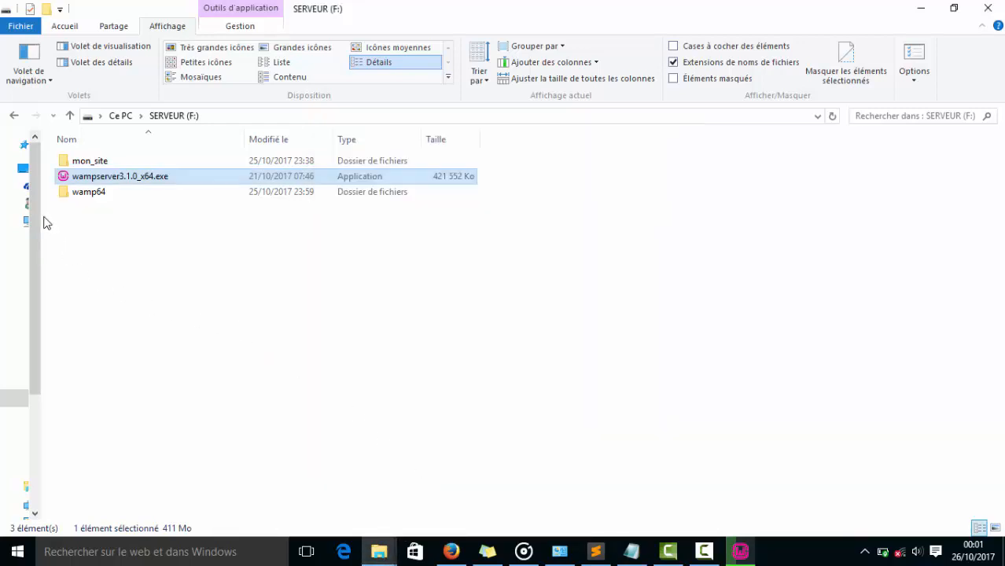
click(212, 115)
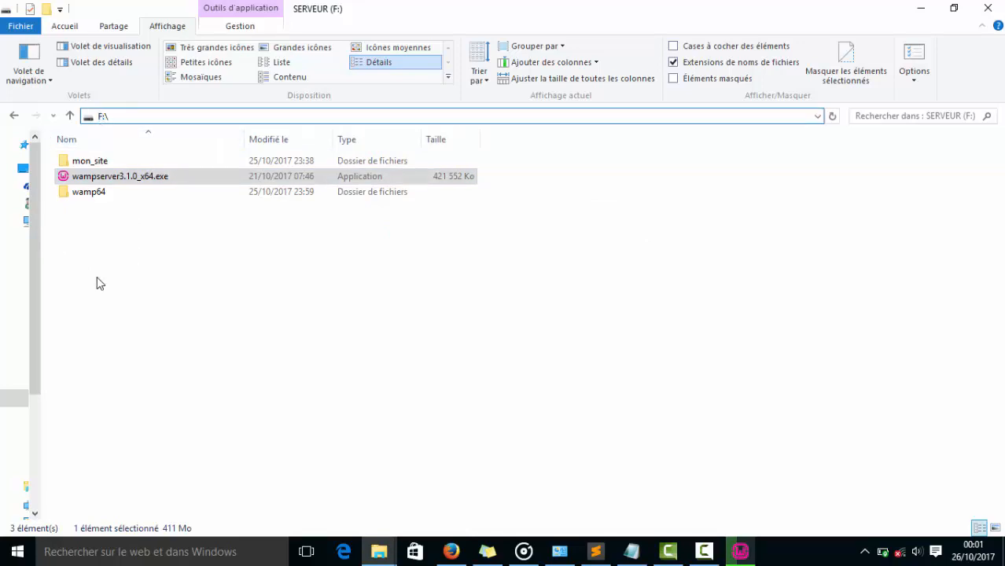
click(817, 118)
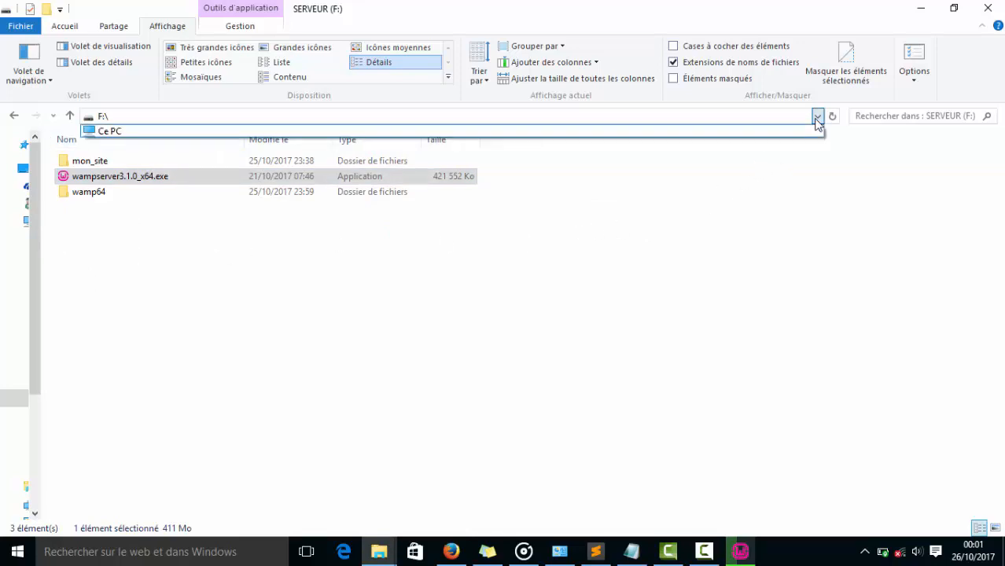
click(818, 118)
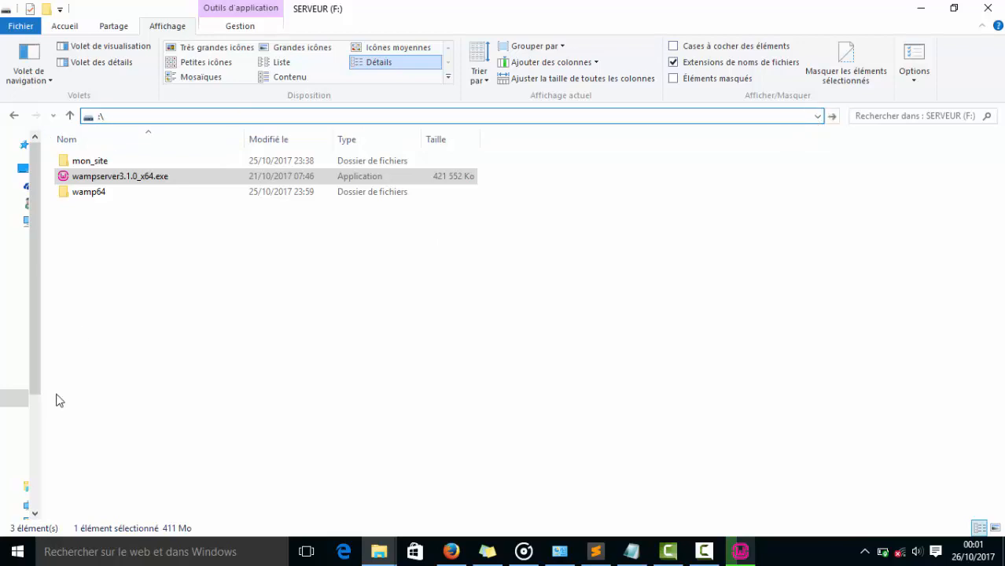
key(Return)
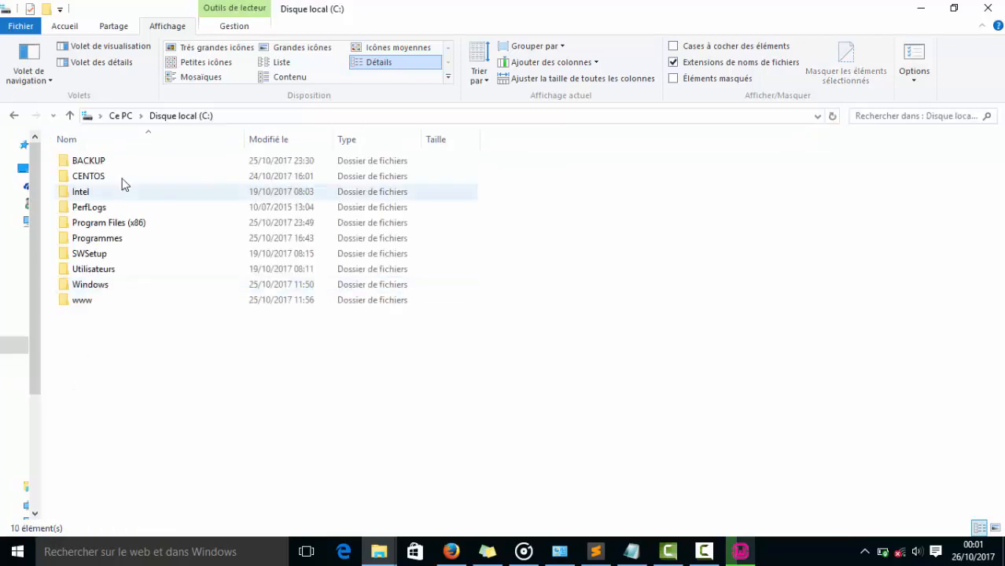
double_click(91, 285)
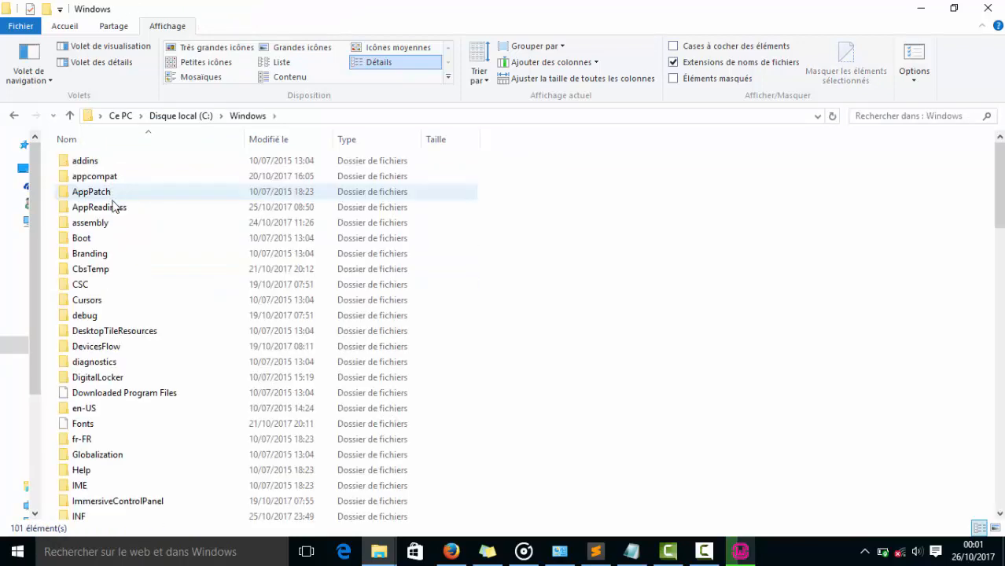
scroll(108, 439, down, 3)
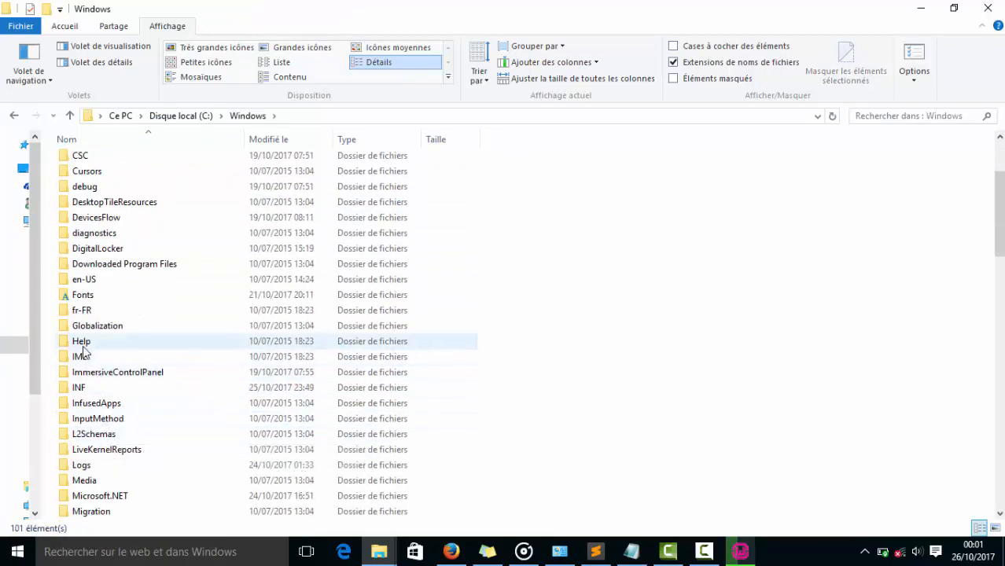
click(180, 115)
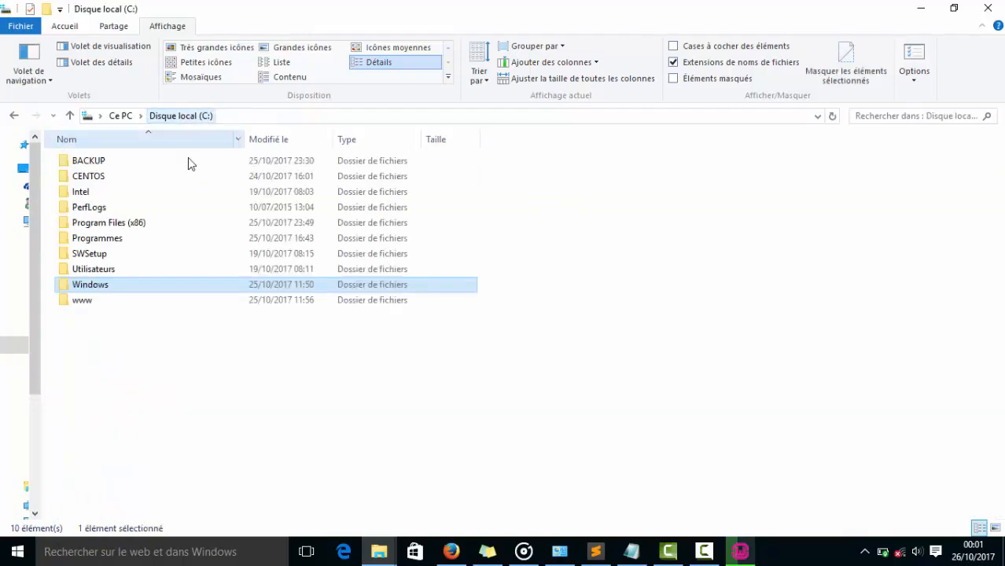
click(743, 550)
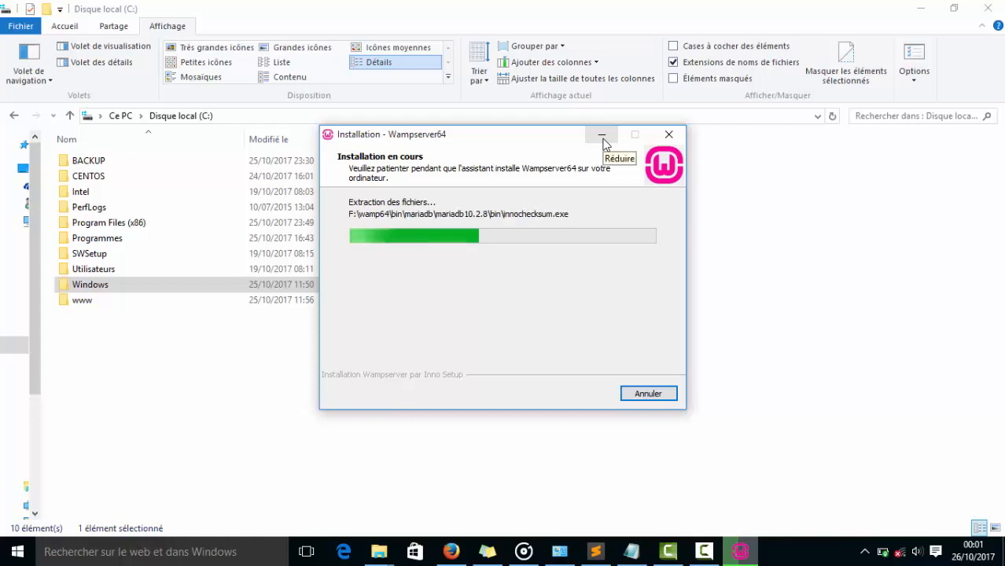
click(602, 137)
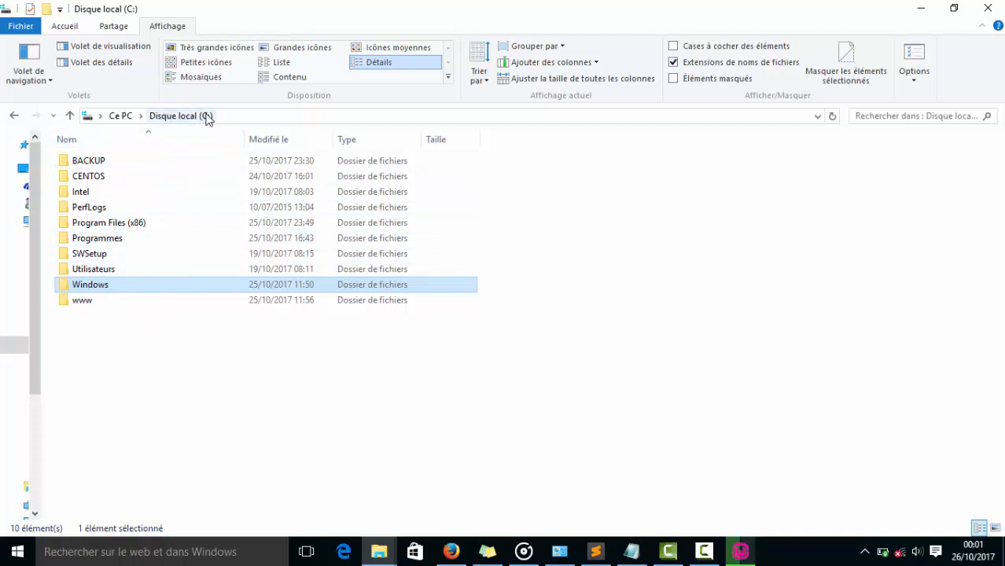
Open the System32 folder inside C:\Windows and look through its contents.
double_click(82, 288)
click(108, 350)
key(s)
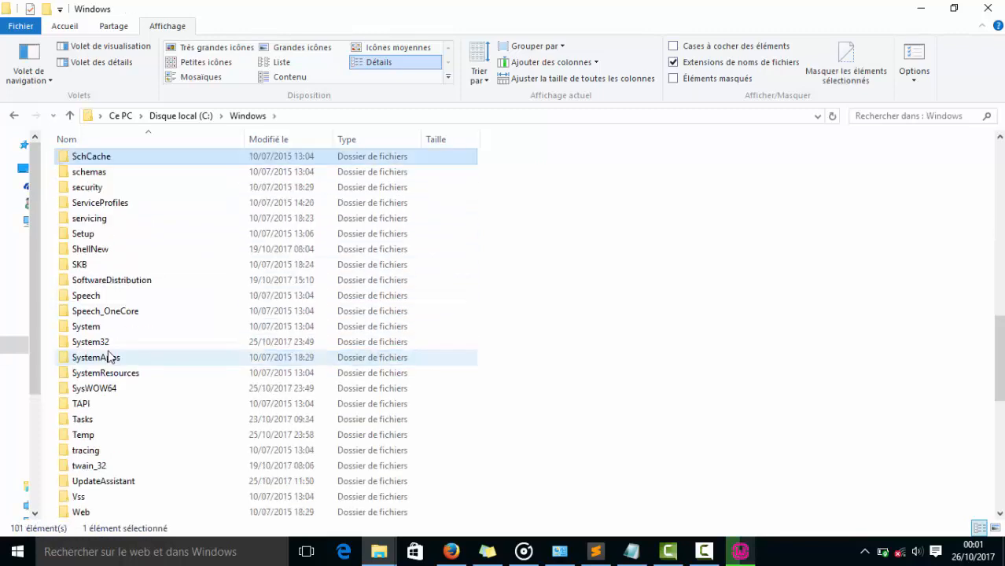
double_click(99, 342)
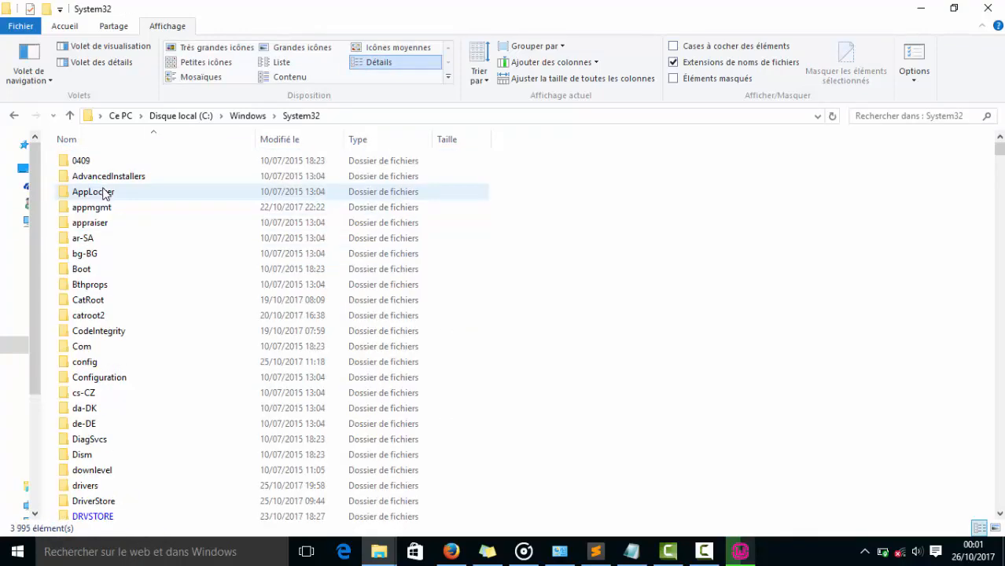
scroll(102, 374, down, 2)
scroll(102, 374, down, 7)
scroll(102, 372, down, 15)
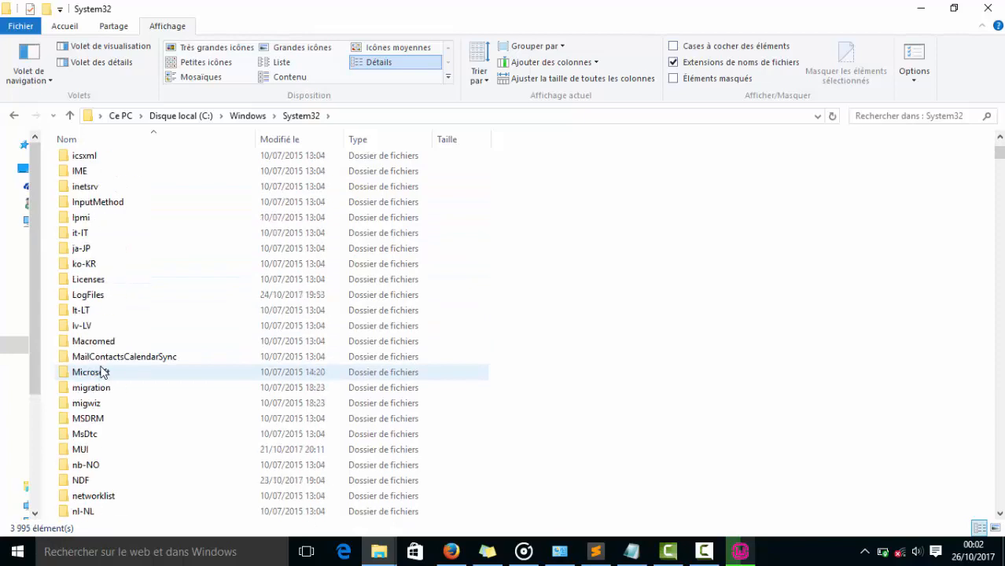
Search the System32 folder for msvcp100.
click(916, 118)
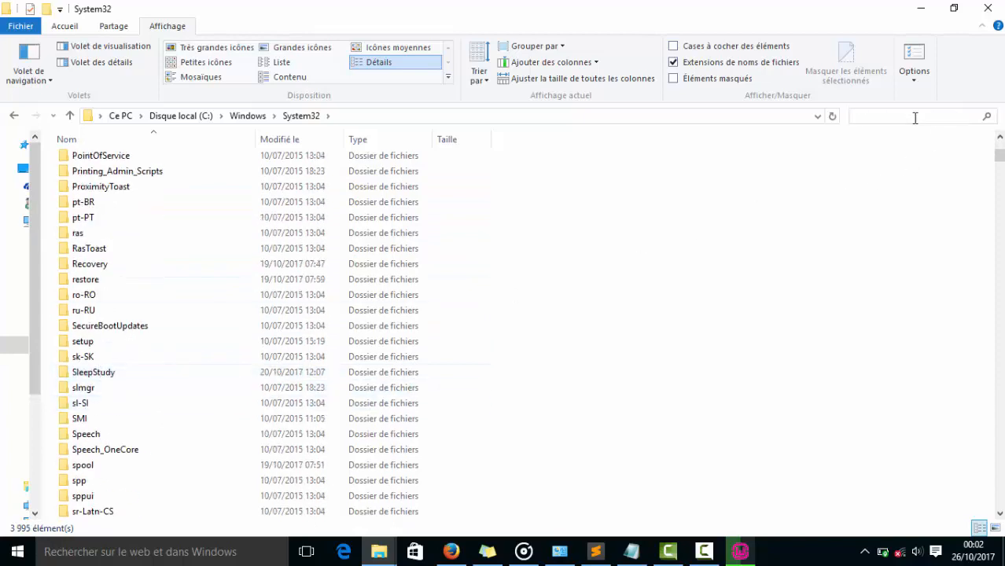
text(ms)
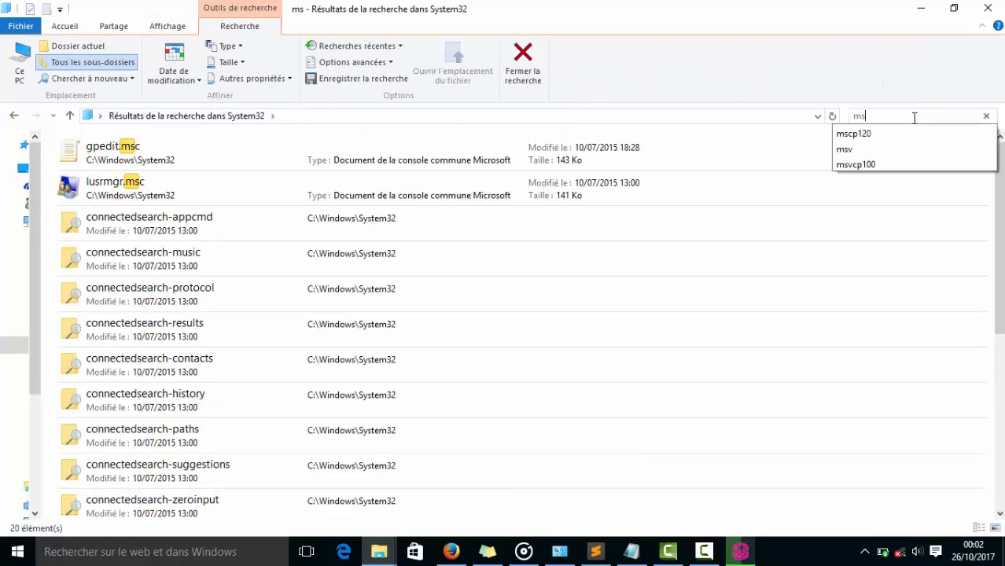
text(p)
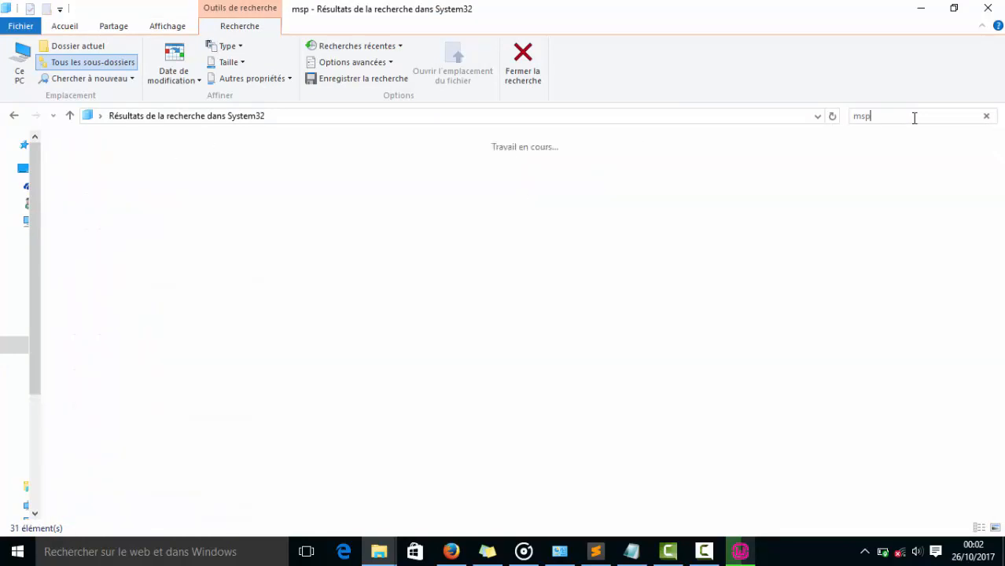
key(BackSpace)
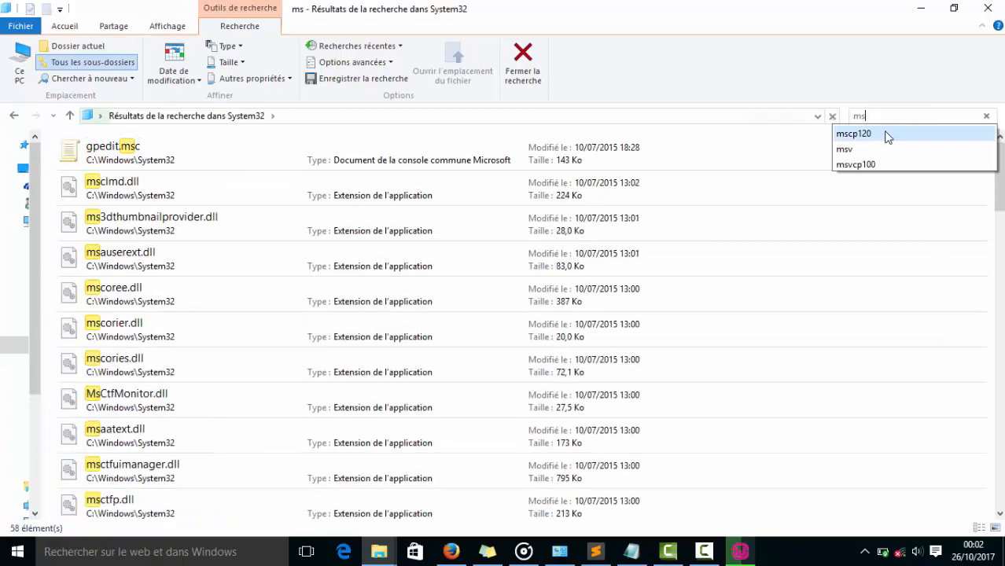
click(863, 165)
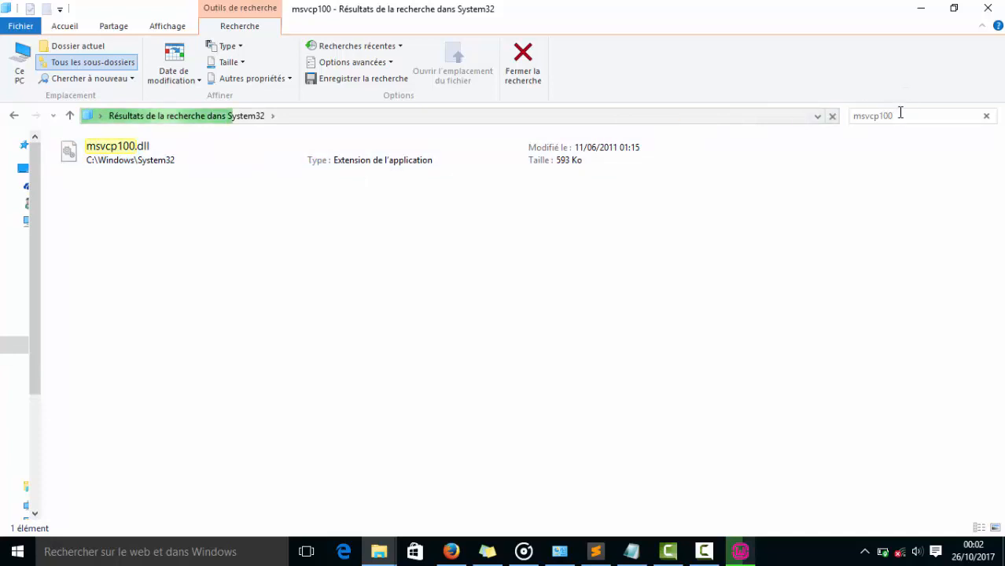
Change the System32 search to msvcp120.
key(BackSpace)
key(BackSpace)
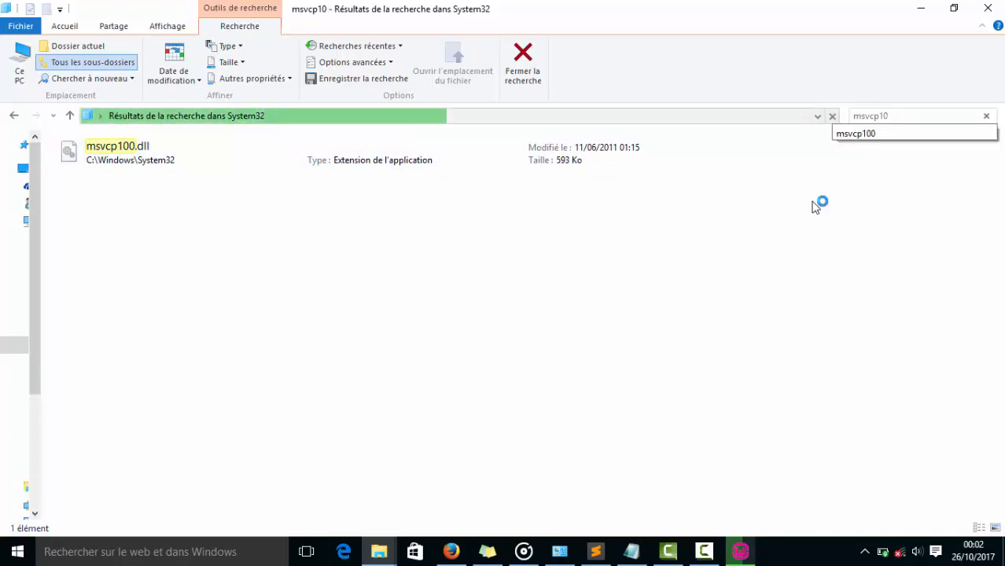
text(20)
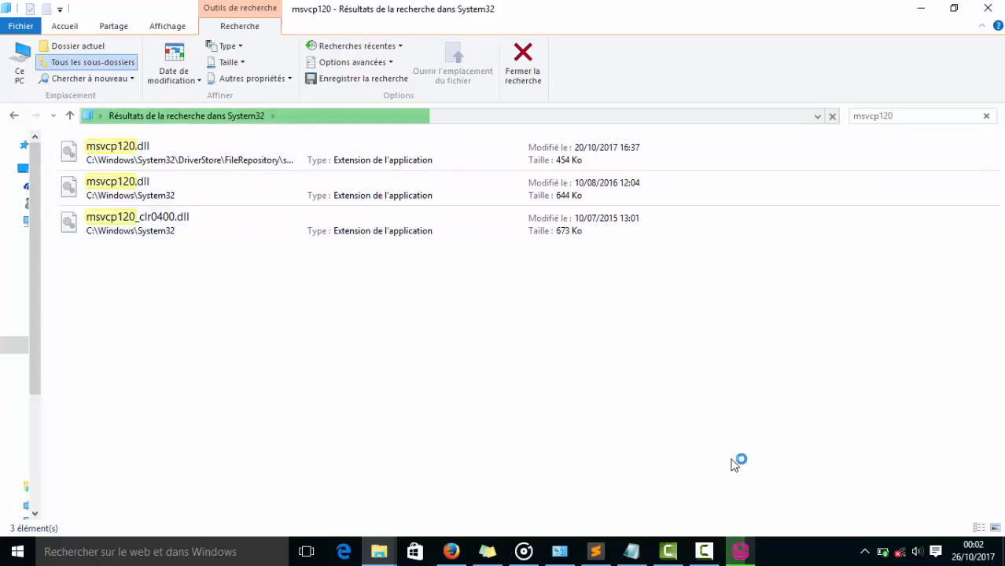
Return to the Wampserver64 installer and choose chrome.exe from Program Files (x86)\Google\Chrome\Application as Wampserver's browser.
mouse_move(740, 557)
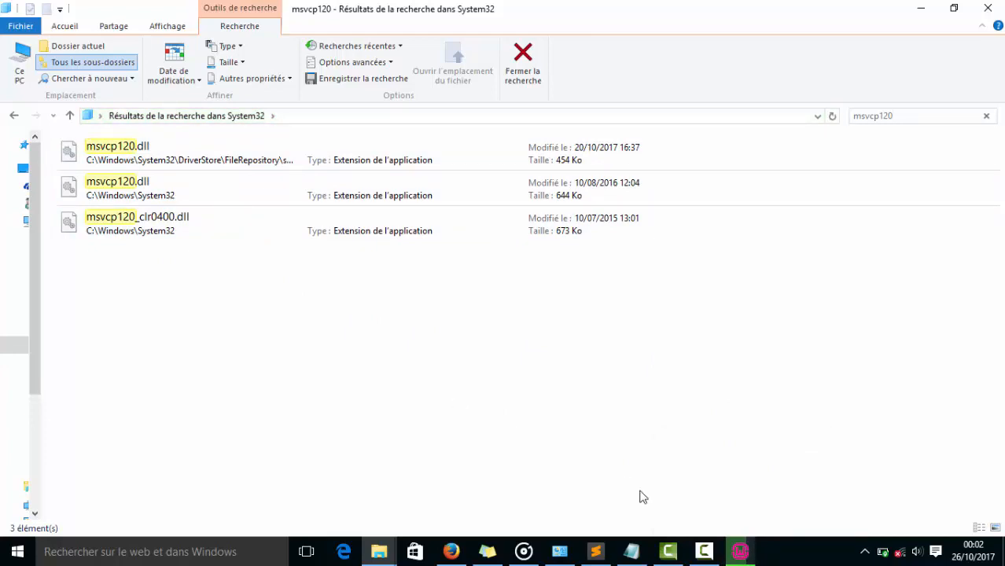
click(739, 552)
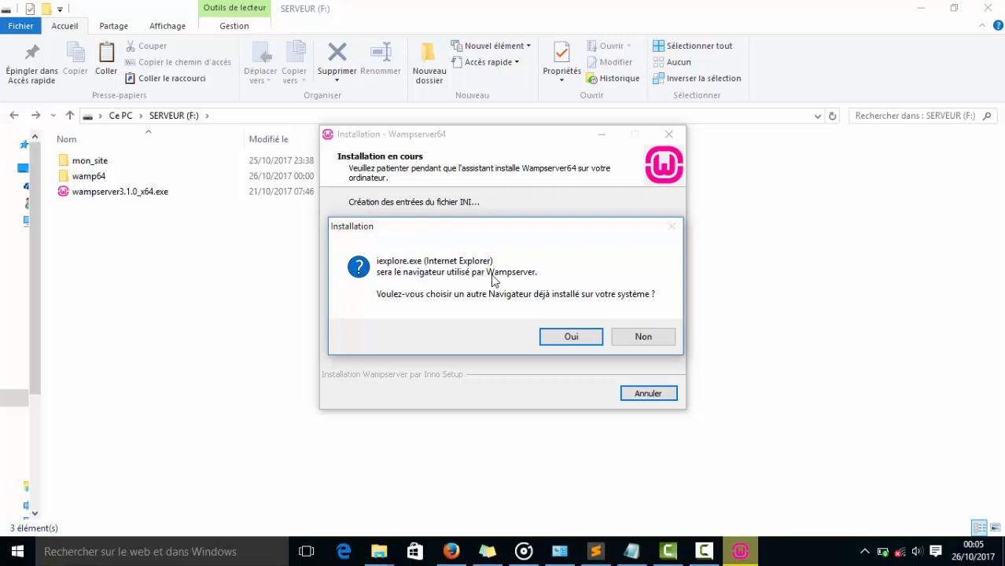
click(549, 338)
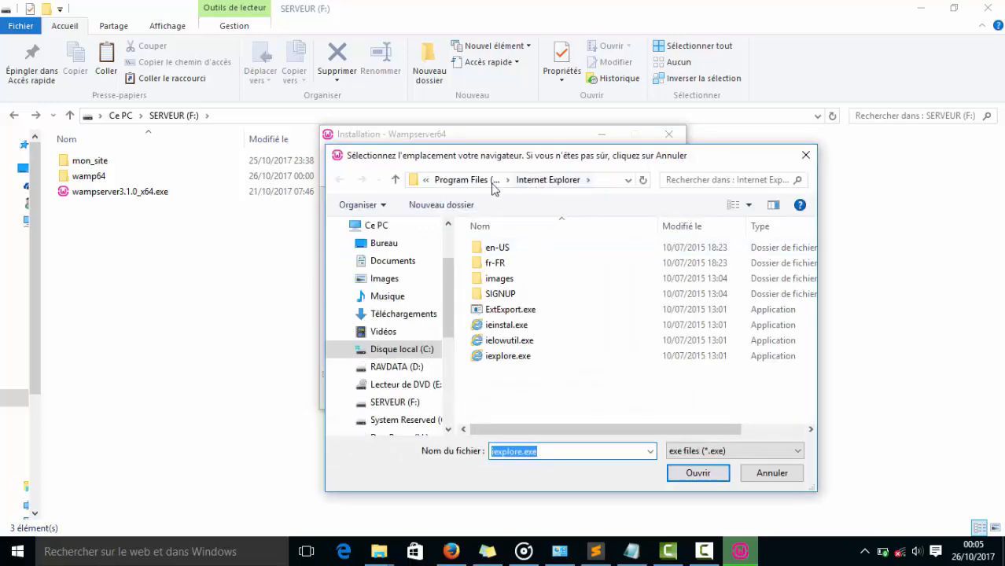
click(484, 180)
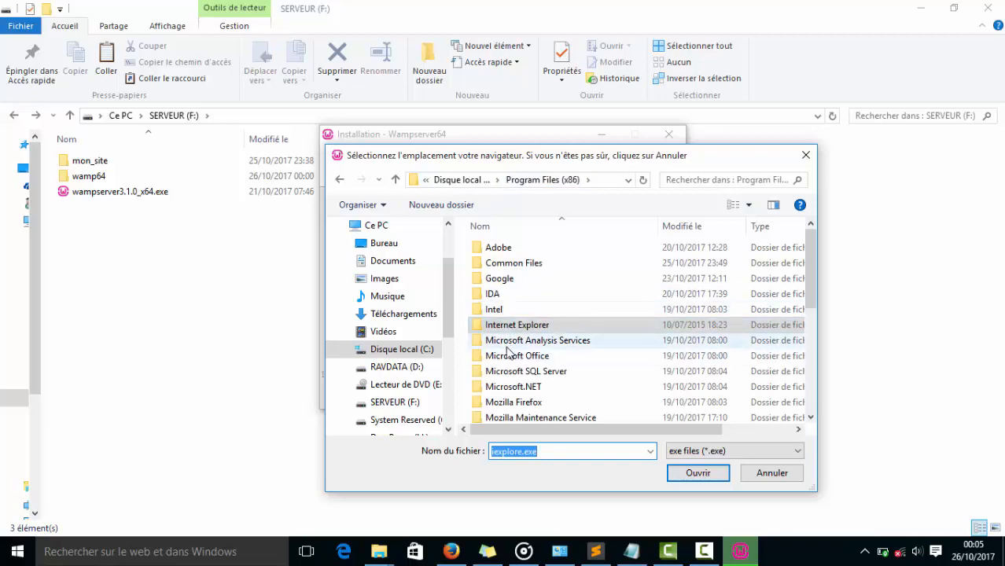
click(500, 282)
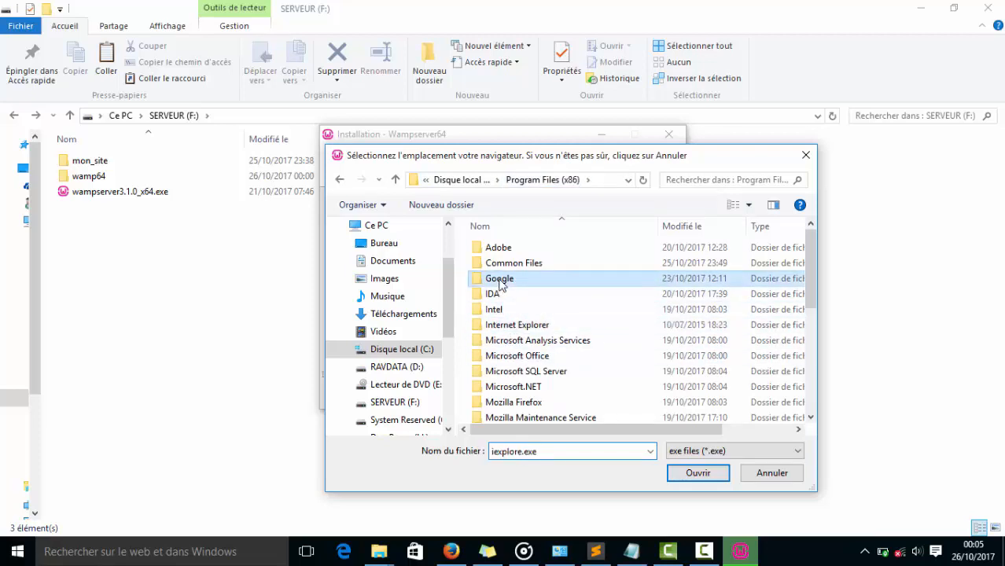
double_click(501, 281)
double_click(497, 254)
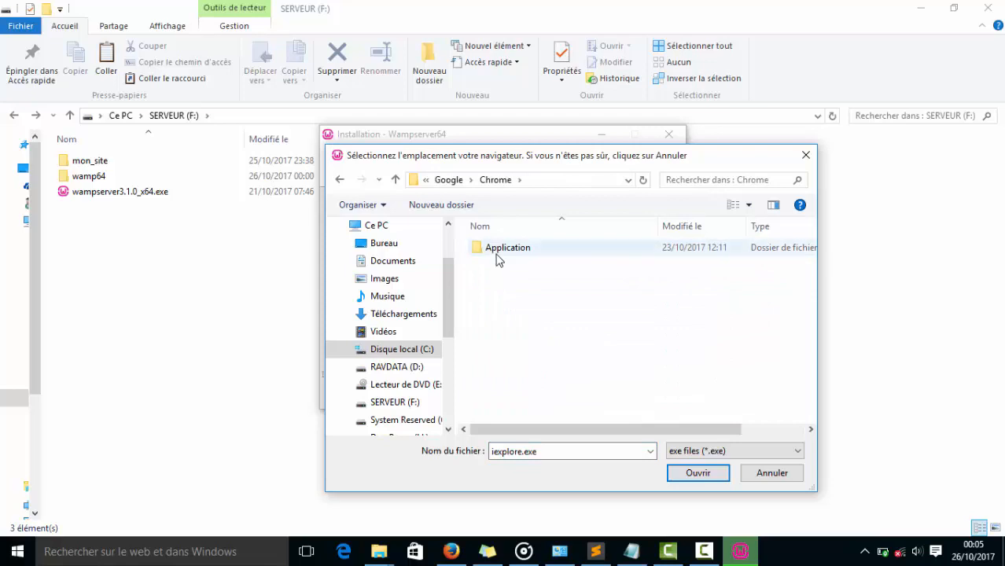
double_click(500, 250)
click(501, 278)
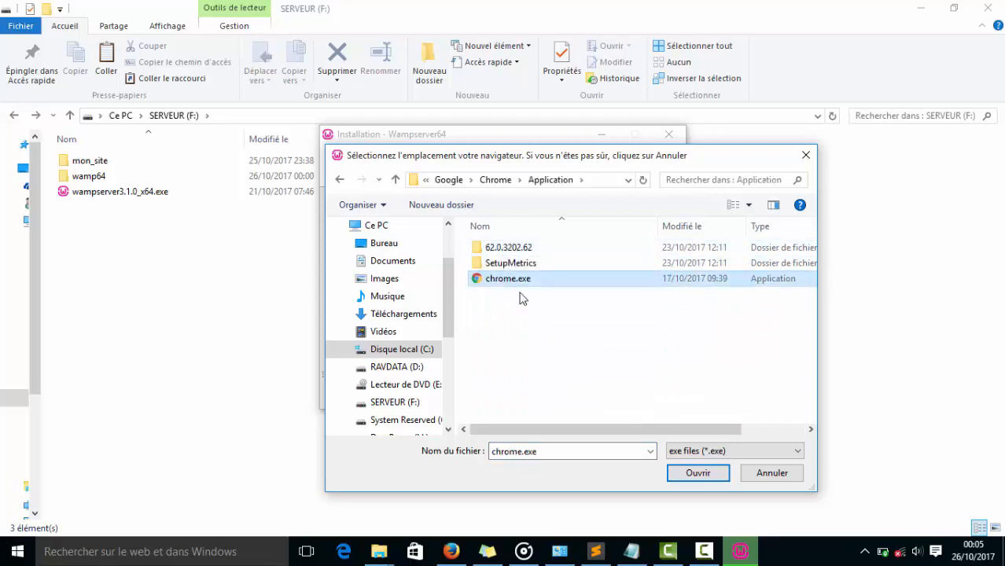
click(698, 473)
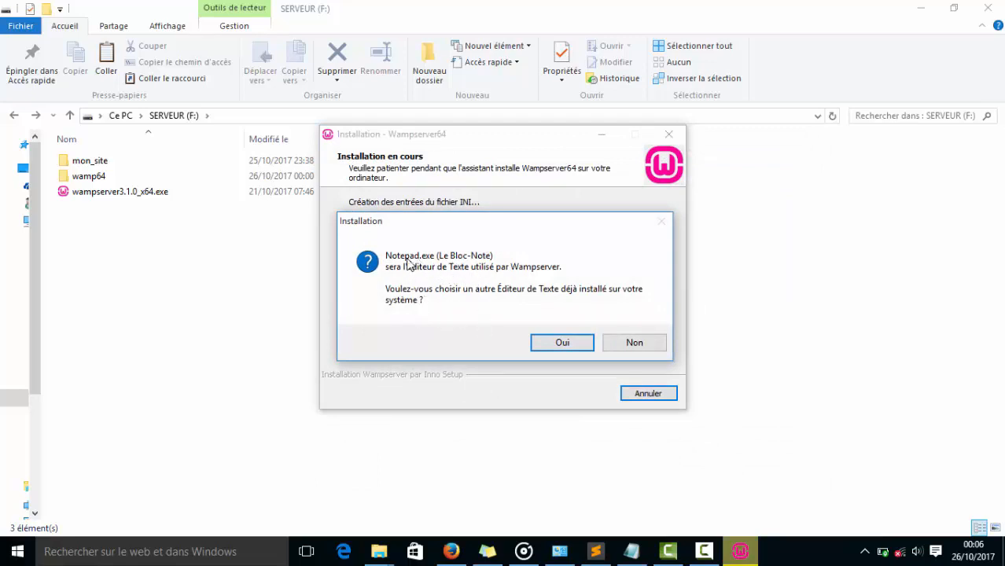
Keep Notepad.exe as Wampserver's text editor and allow Apache HTTP Server through the Windows firewall on public networks.
click(633, 344)
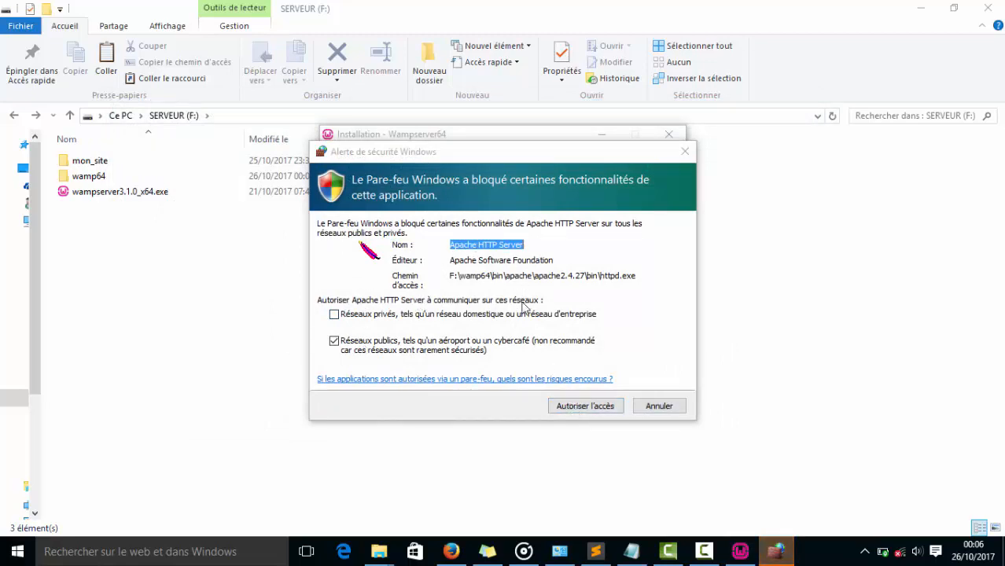
click(579, 407)
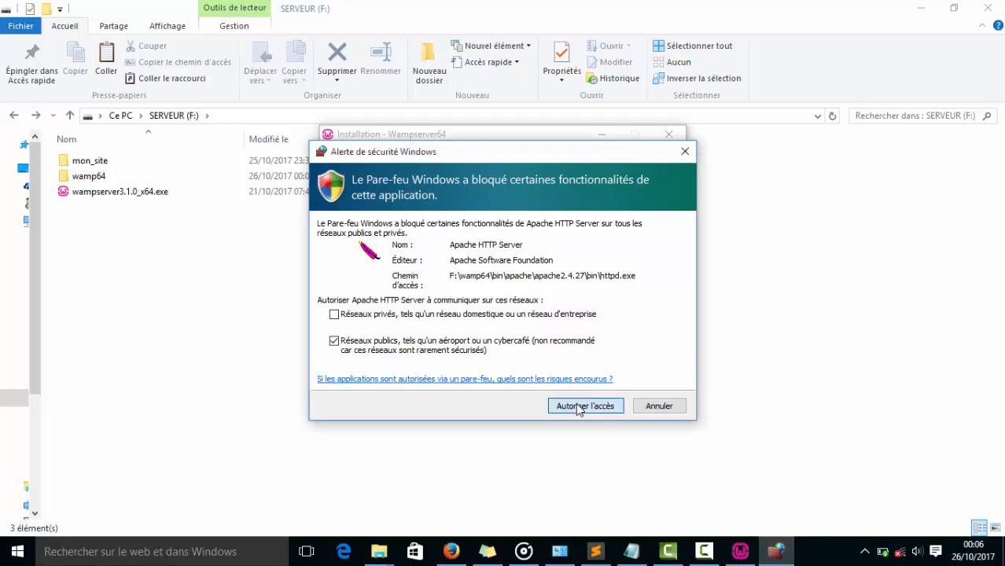
click(577, 406)
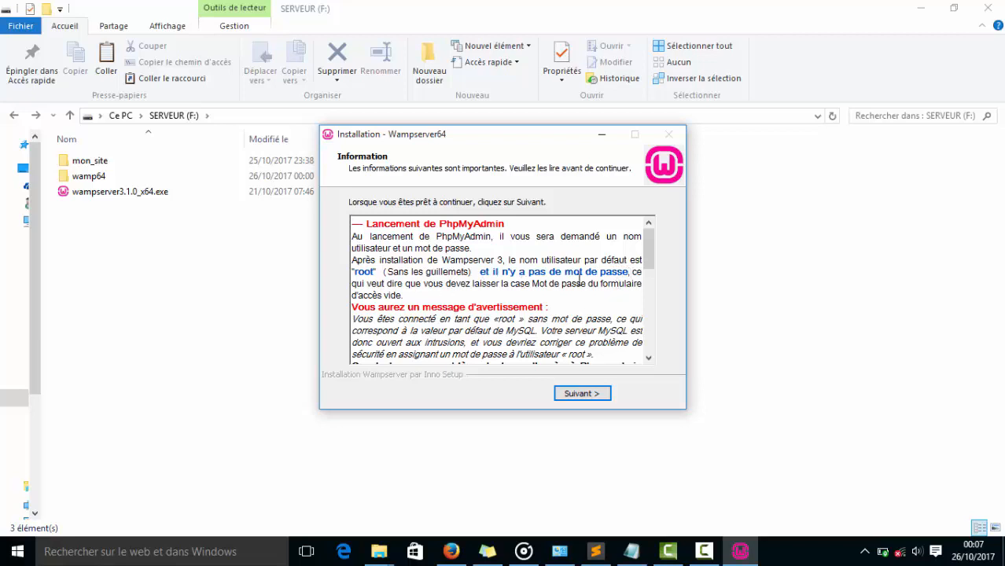
Read the installer's phpMyAdmin notes on the default user and password, and finish the Wampserver64 installation.
drag(632, 273, 354, 274)
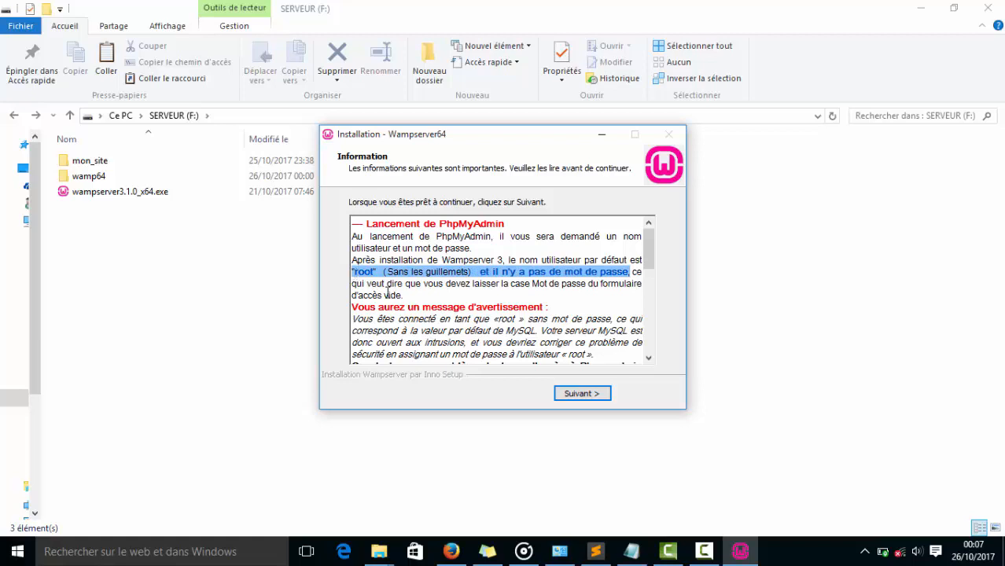
double_click(365, 272)
scroll(404, 304, down, 2)
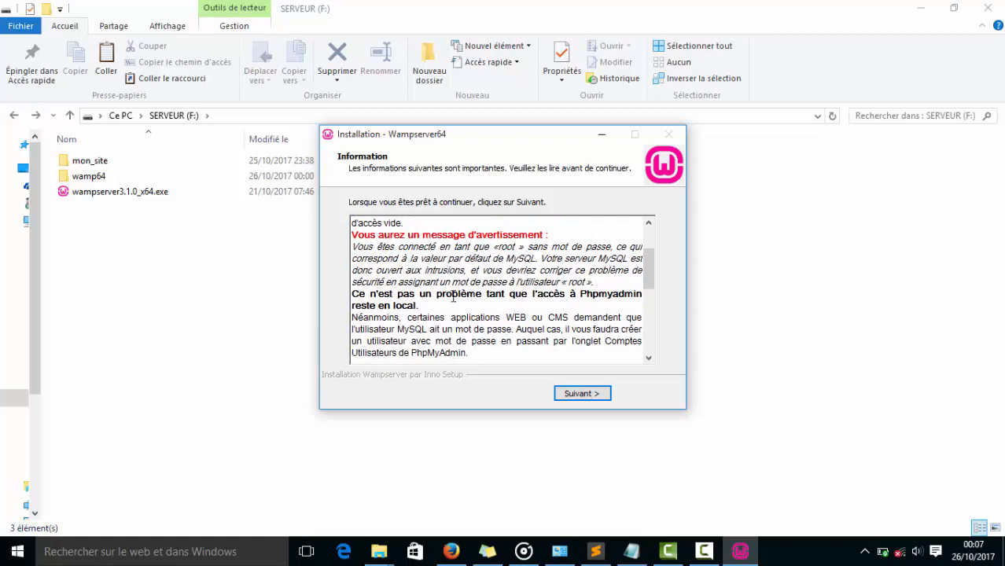
scroll(472, 279, down, 4)
scroll(440, 286, down, 1)
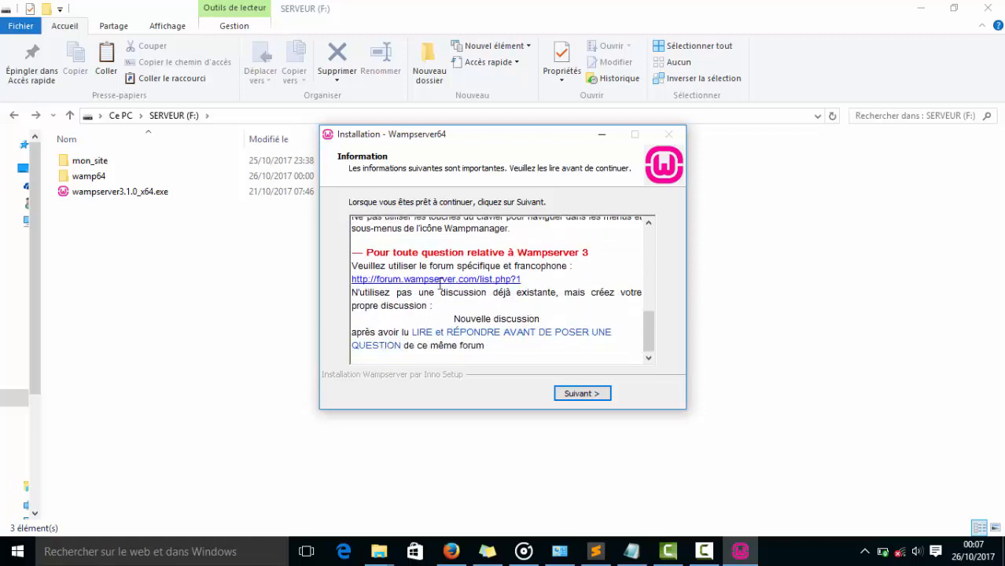
click(582, 393)
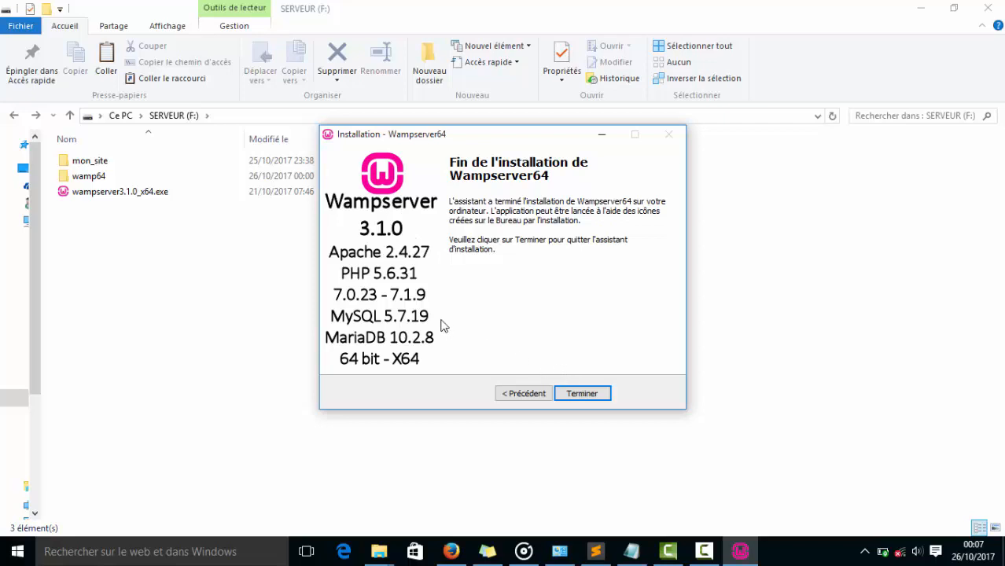
click(581, 394)
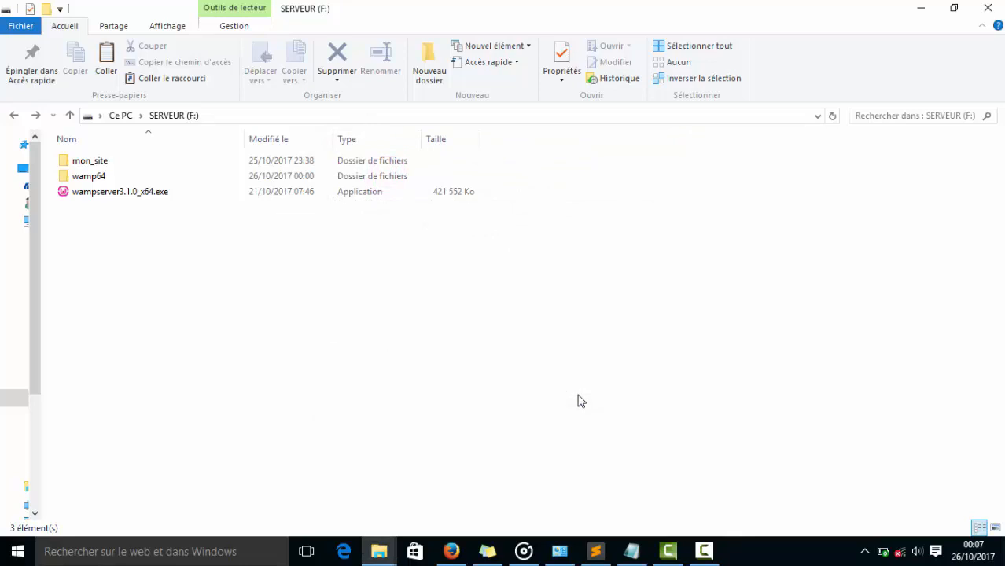
Check the hidden notification icons for Wampserver, search Windows for wamp and launch Wampserver64.
click(865, 552)
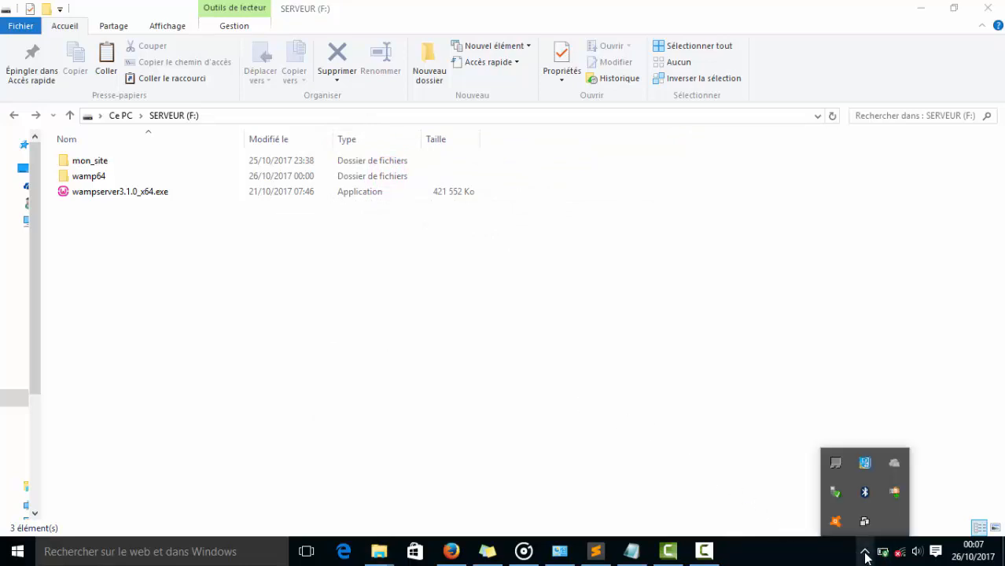
click(866, 555)
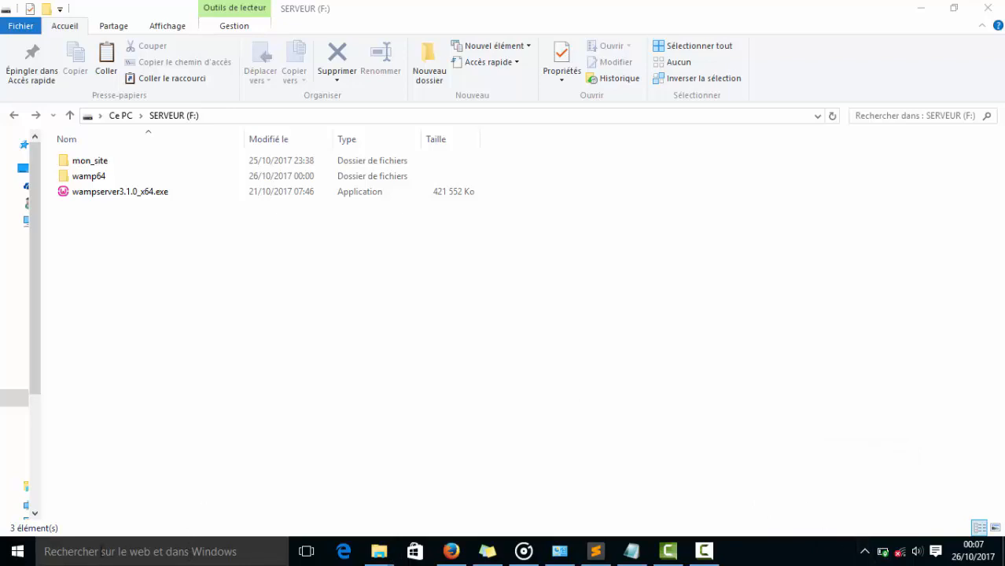
click(88, 553)
text(w)
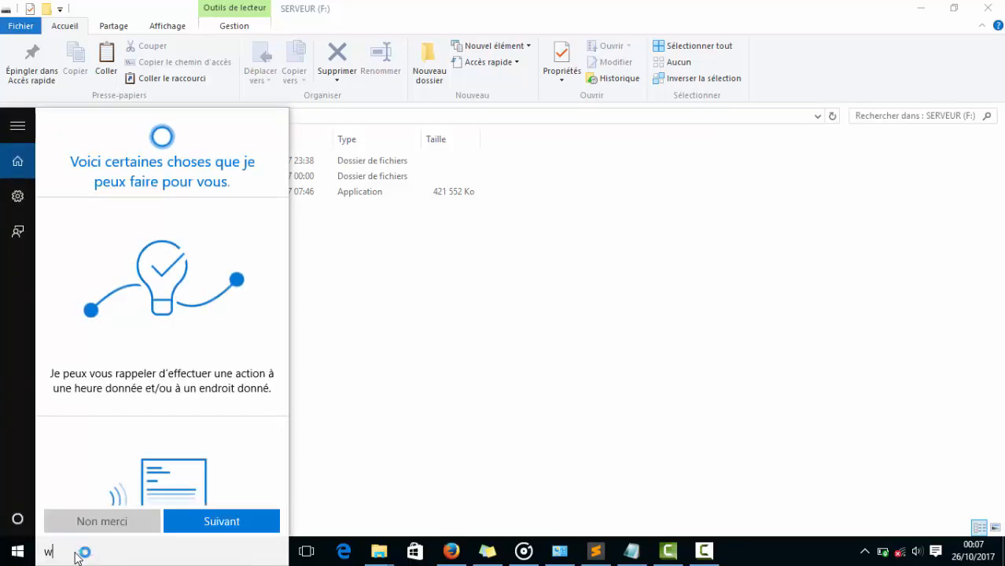
text(amp)
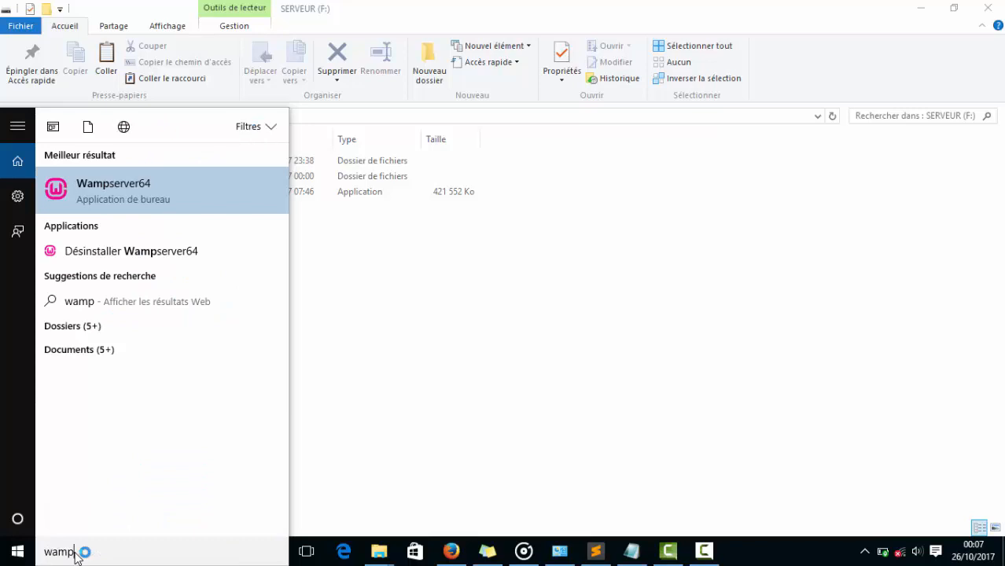
click(96, 189)
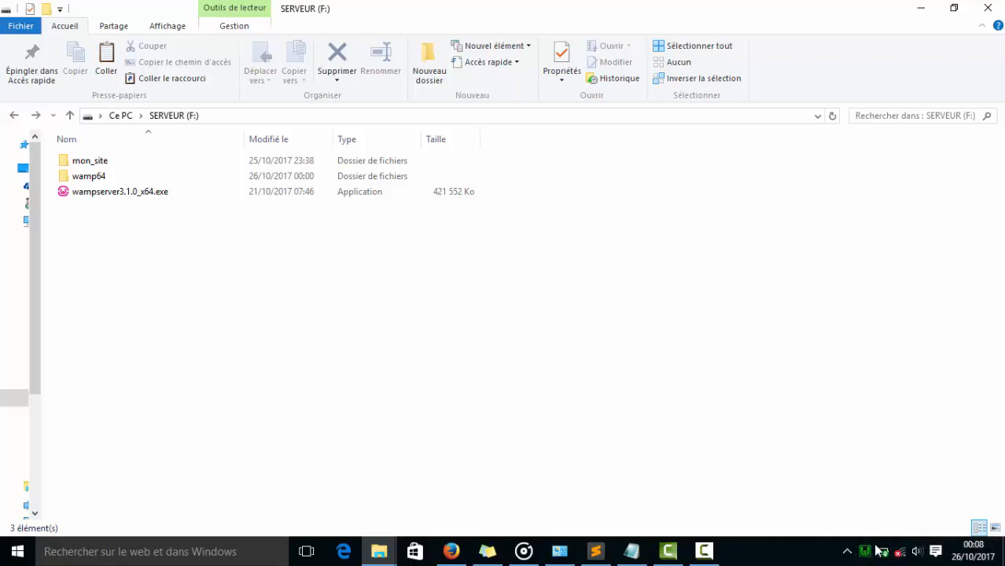
Open Localhost from the running Wampserver's menu.
click(864, 556)
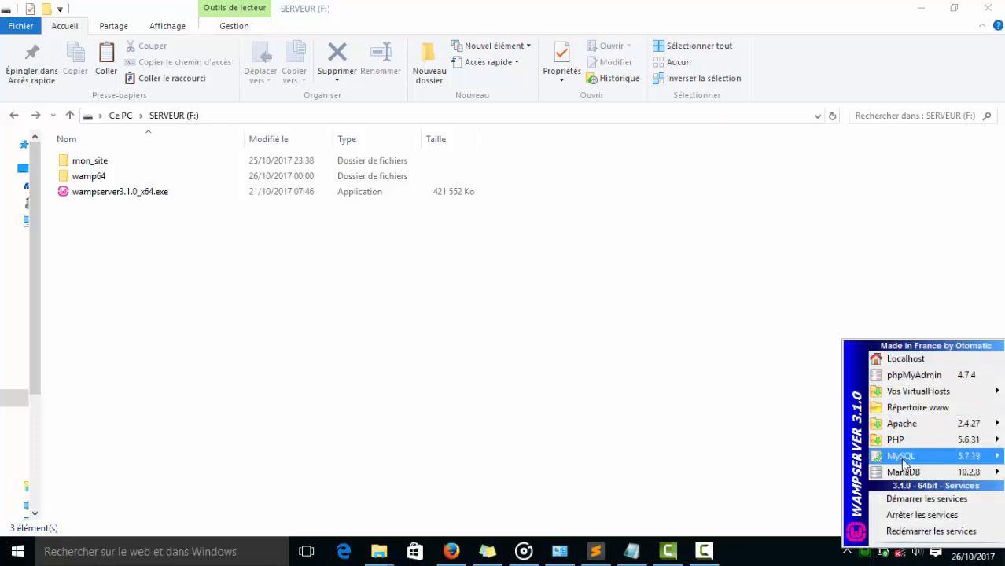
click(865, 555)
click(865, 555)
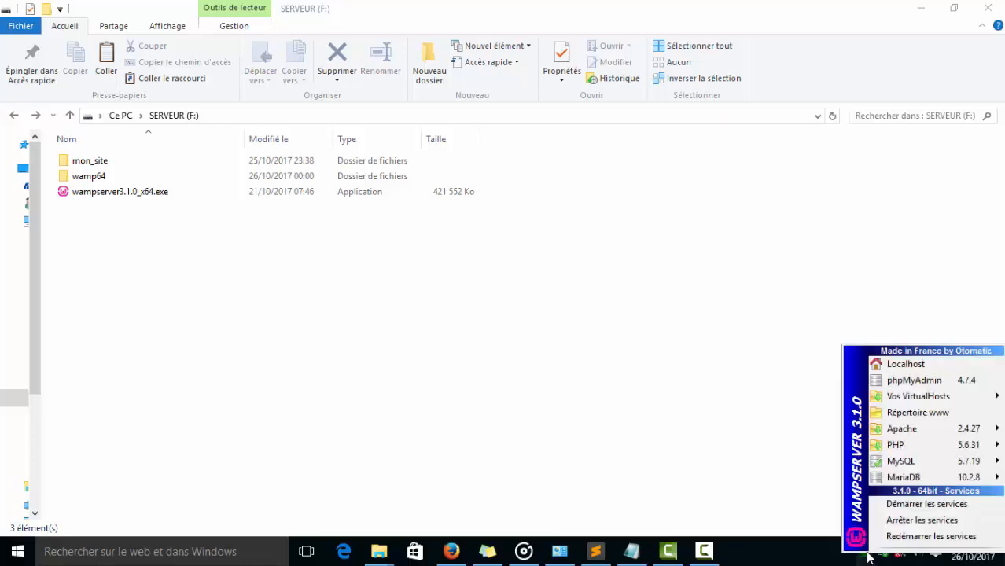
click(913, 368)
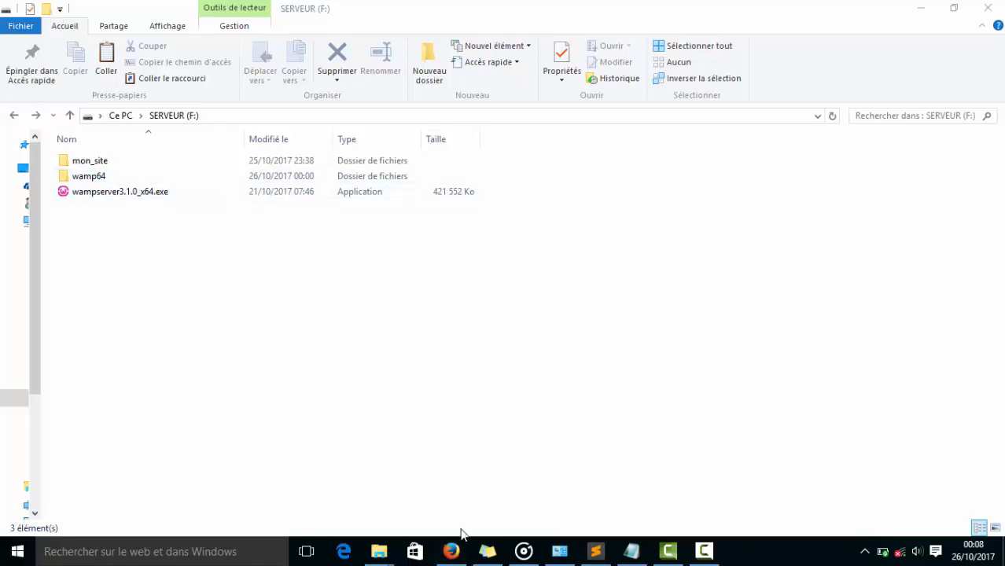
Switch to Firefox, reload 127.0.0.1 and look over the server configuration, tools and projects on the WampServer home page.
click(450, 551)
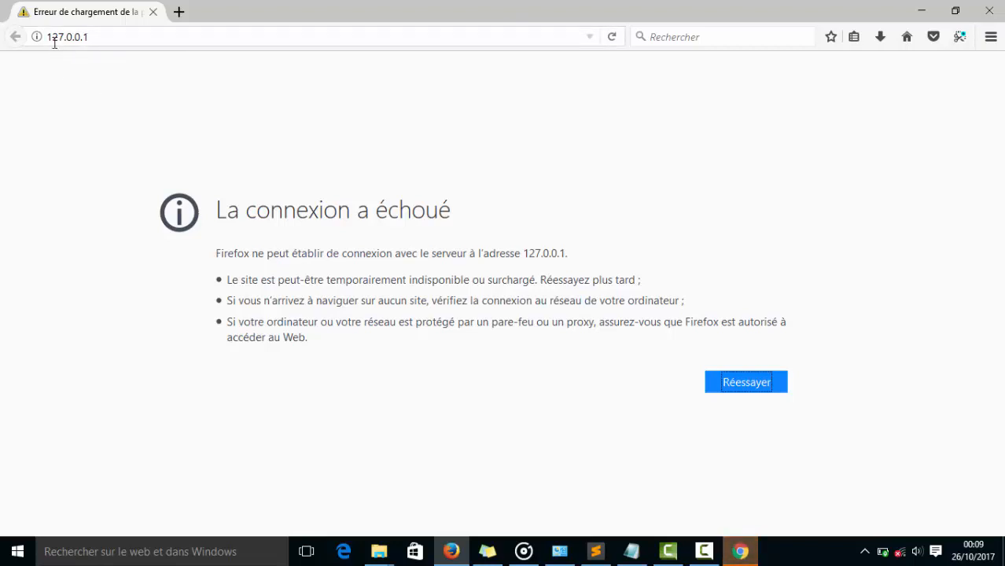
click(103, 38)
click(103, 38)
key(Return)
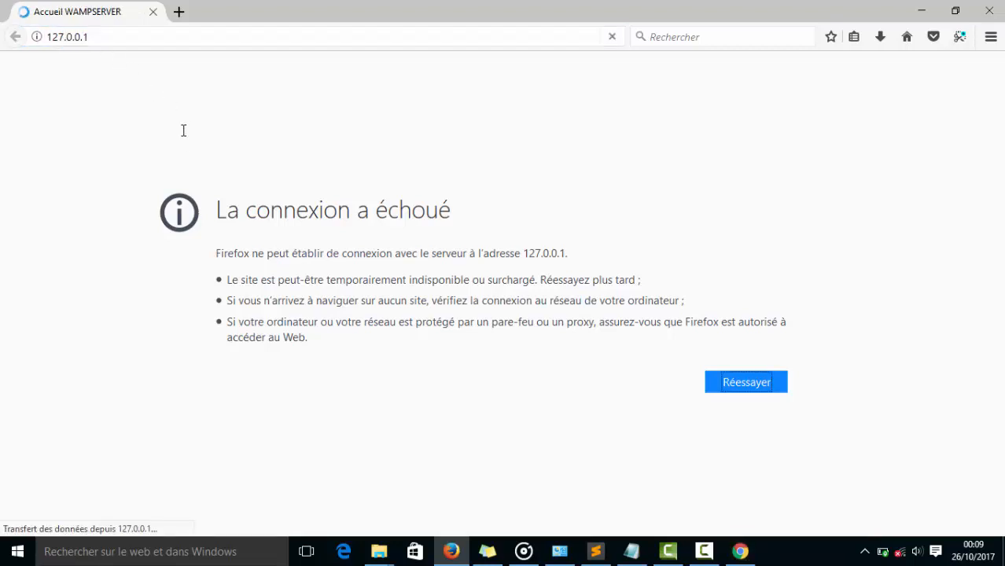
scroll(381, 221, down, 3)
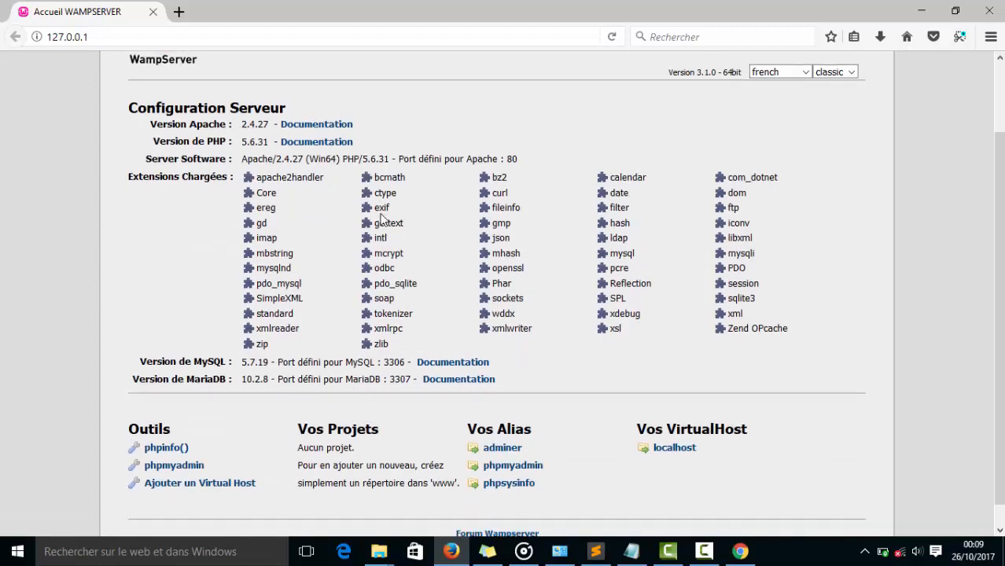
scroll(353, 239, up, 3)
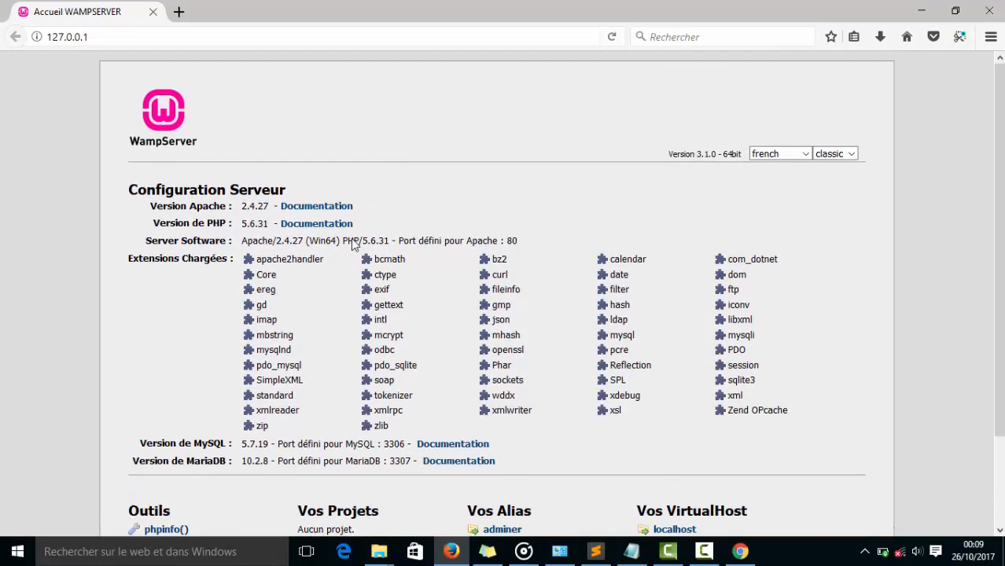
scroll(351, 239, down, 3)
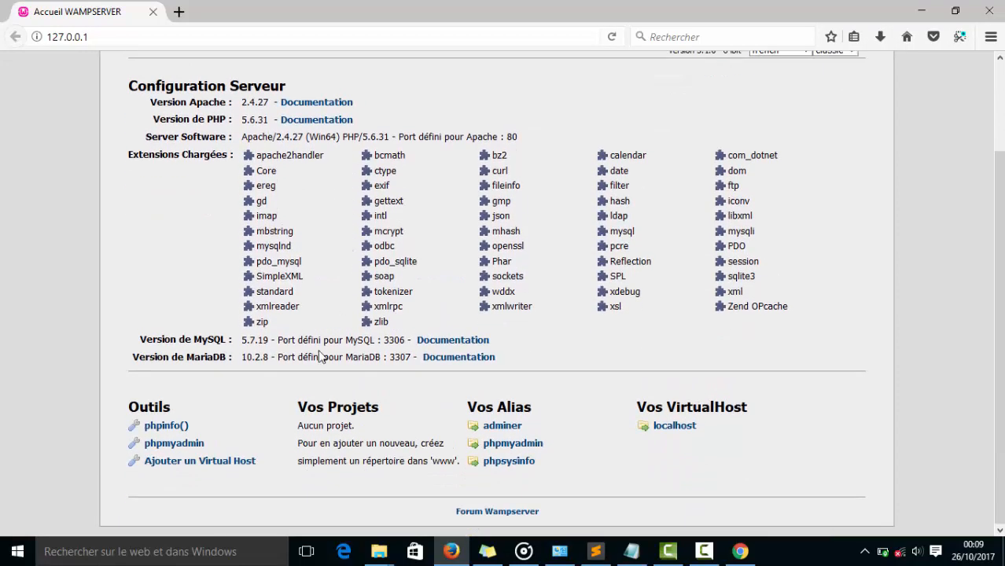
scroll(324, 355, up, 3)
Switch to Chrome, dismiss the default browser notice and look through the WampServer home page at localhost.
click(743, 553)
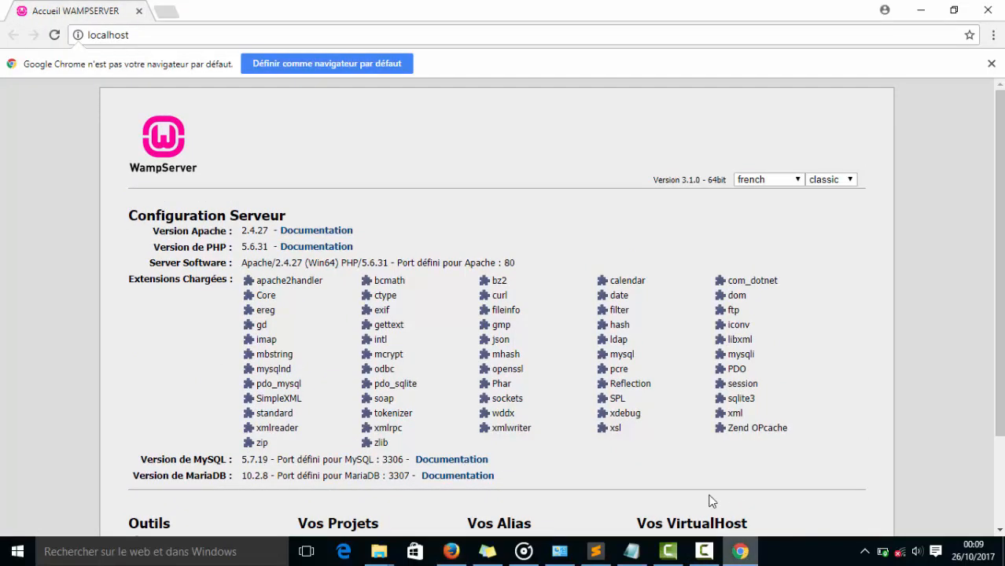
scroll(291, 204, down, 2)
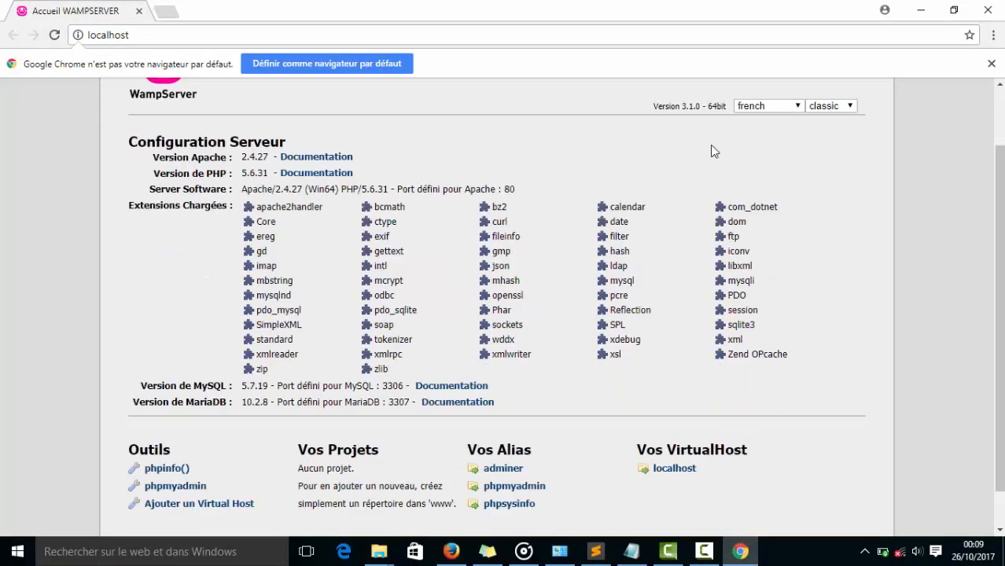
click(991, 63)
scroll(377, 189, up, 2)
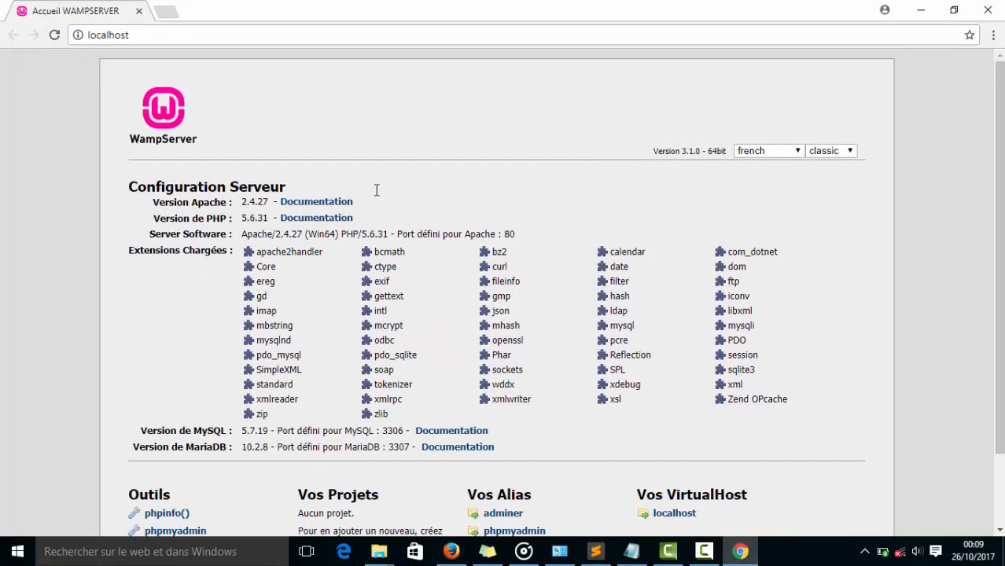
scroll(377, 188, down, 2)
scroll(377, 190, up, 2)
scroll(403, 228, down, 2)
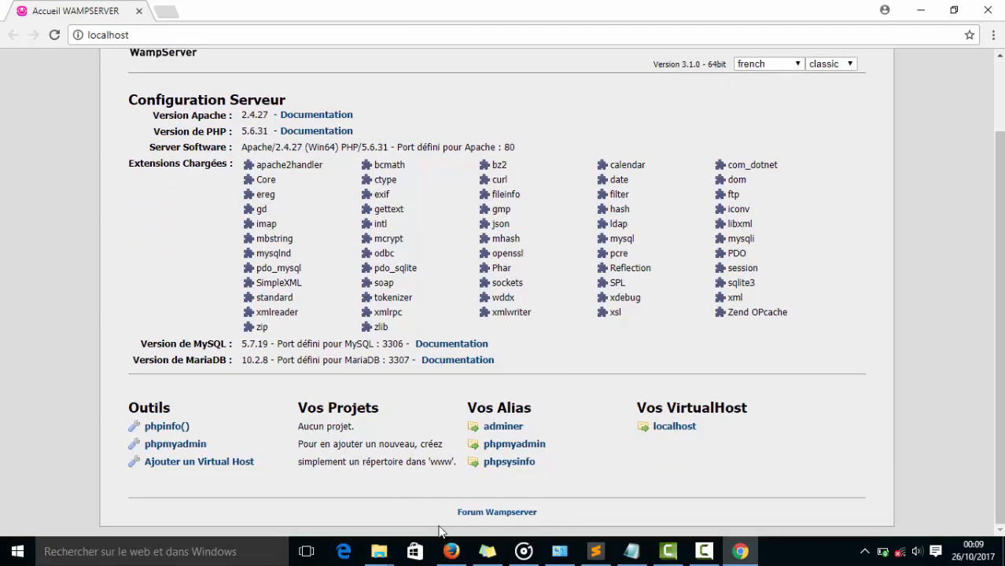
Switch to File Explorer's SERVEUR (F:) window, check the contents of the mon_site folder and copy the folder.
mouse_move(384, 551)
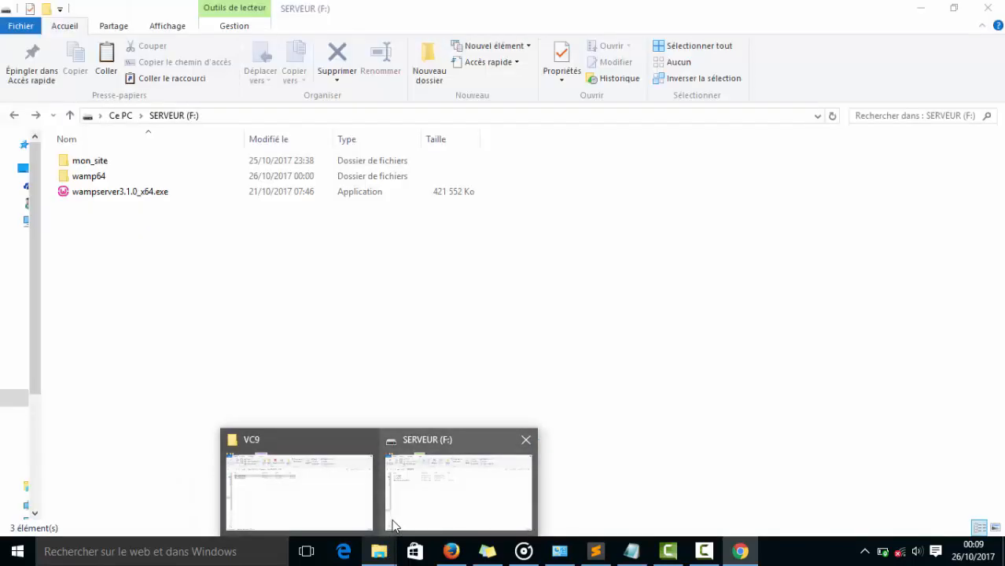
click(394, 526)
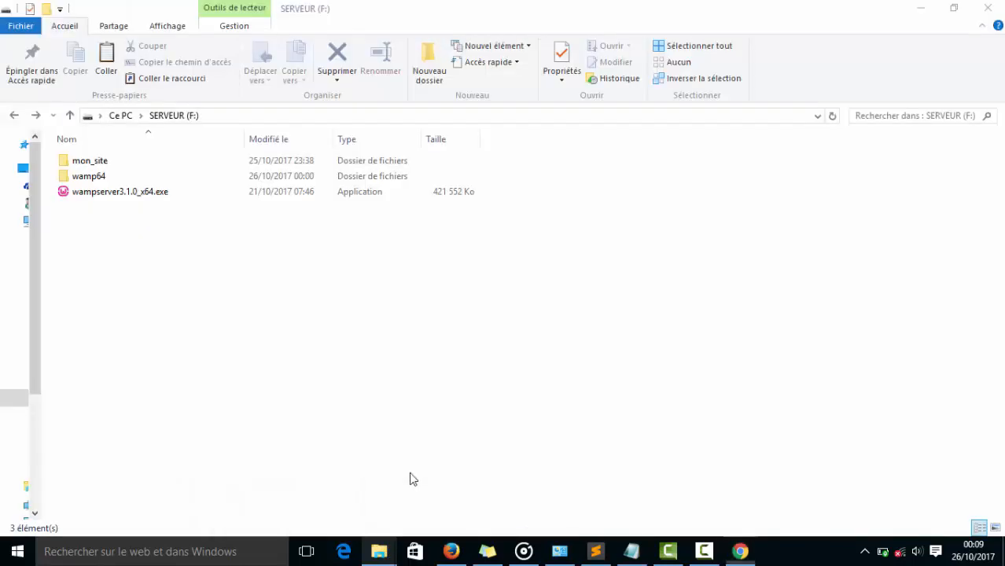
double_click(88, 161)
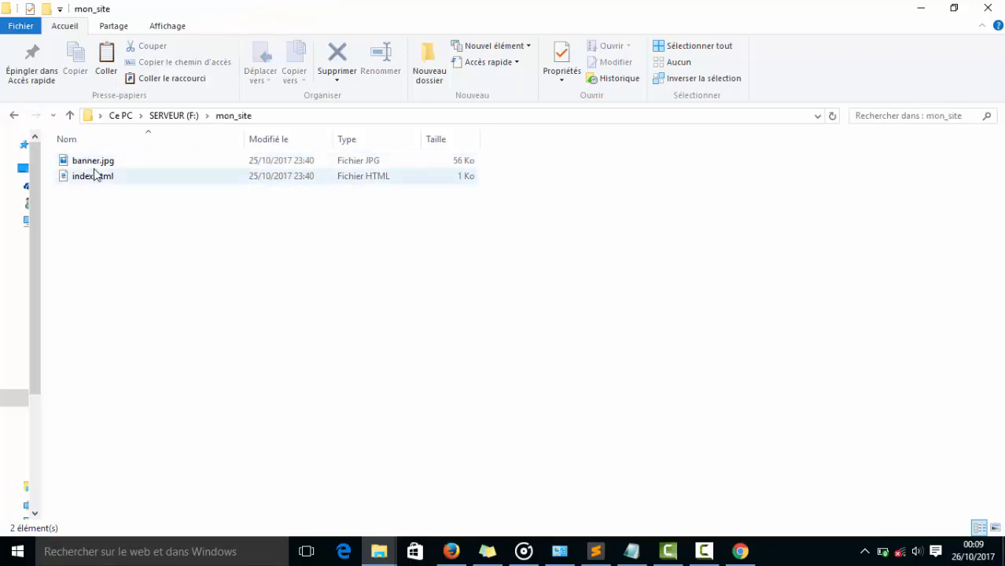
key(BackSpace)
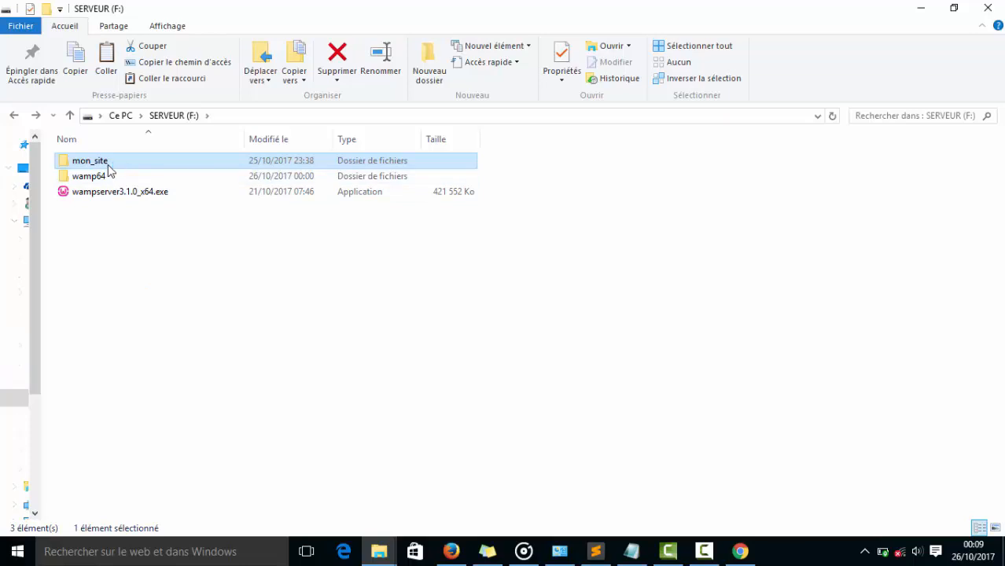
right_click(108, 161)
click(148, 434)
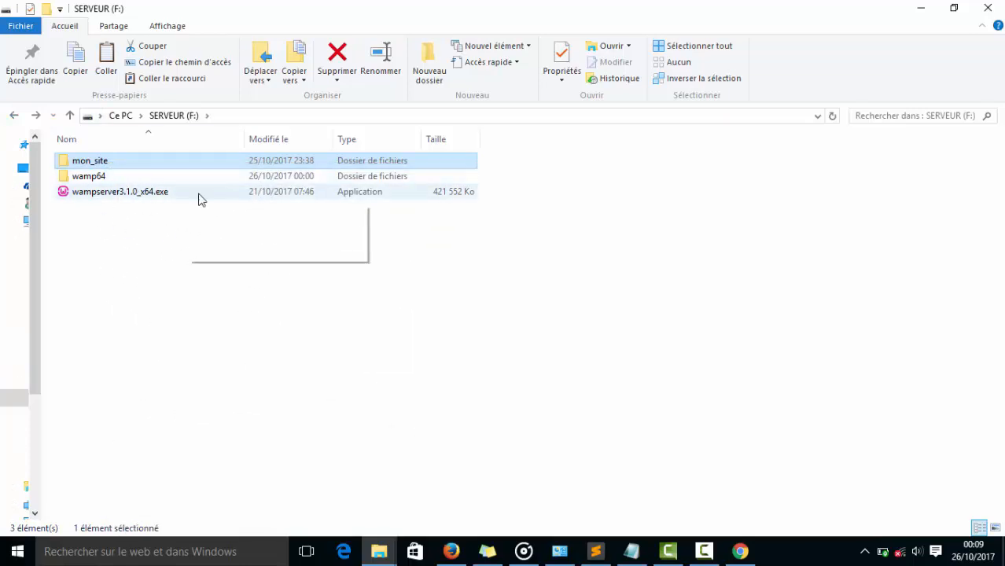
Open the wamp64 folder and read the Vos Projets instructions on Chrome's localhost page for where to add a project.
click(99, 181)
double_click(122, 180)
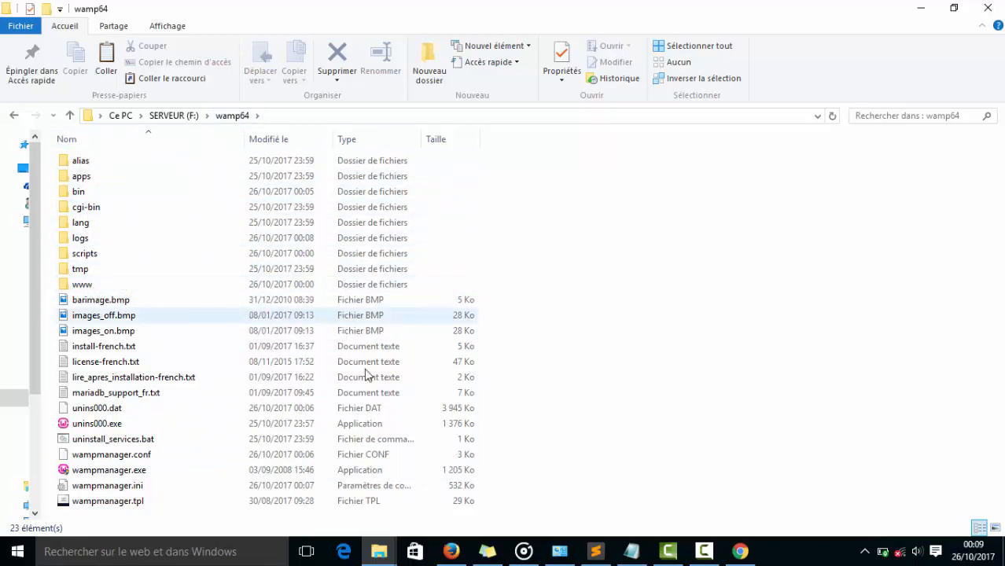
click(740, 551)
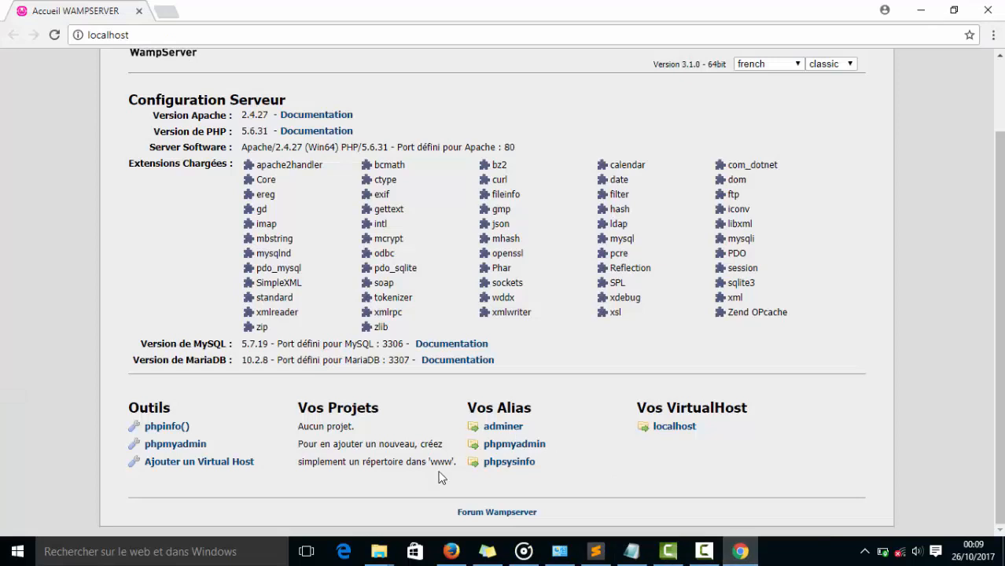
drag(297, 462, 438, 461)
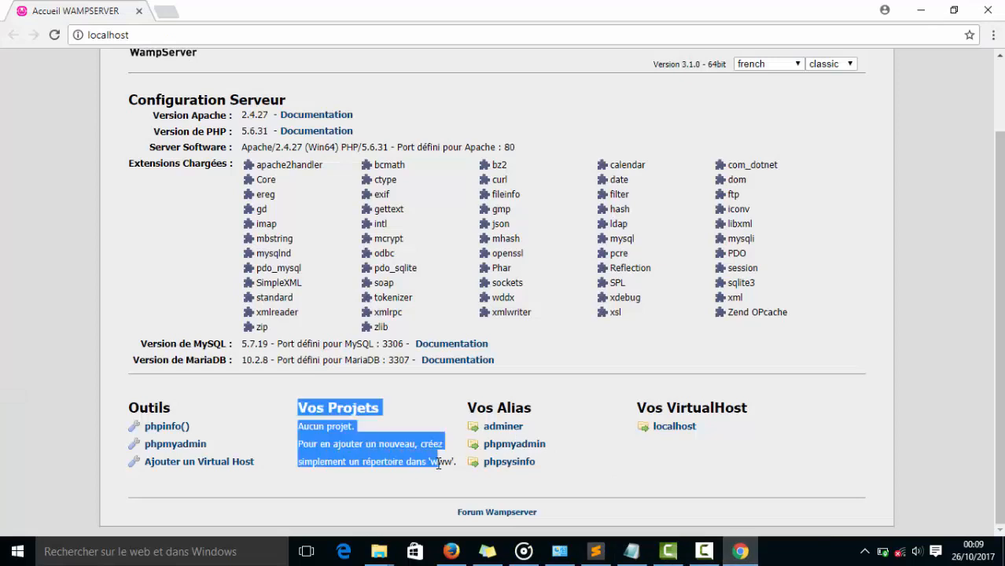
click(448, 464)
double_click(444, 456)
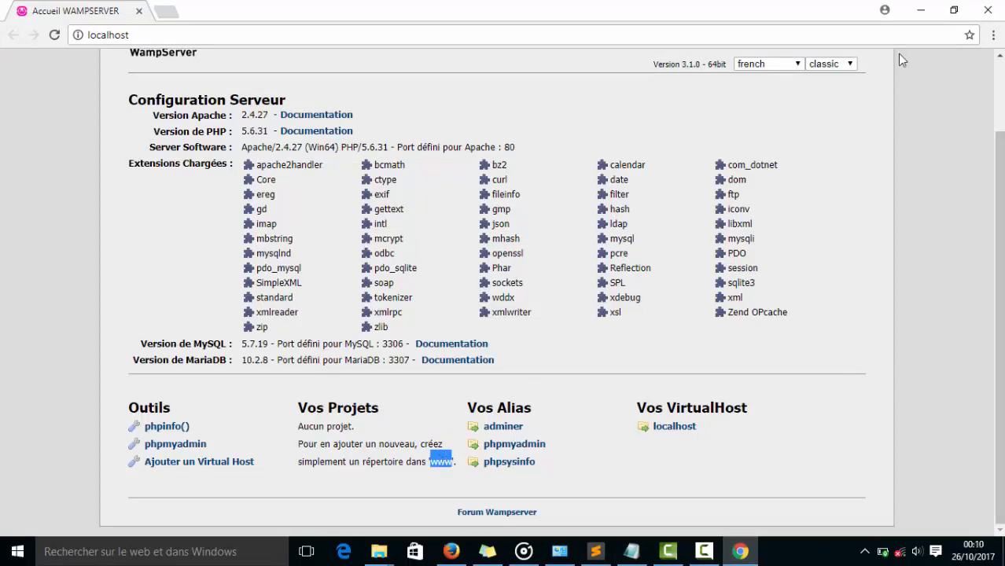
Minimize Chrome and paste the mon_site folder into the www folder of wamp64.
click(920, 11)
double_click(89, 286)
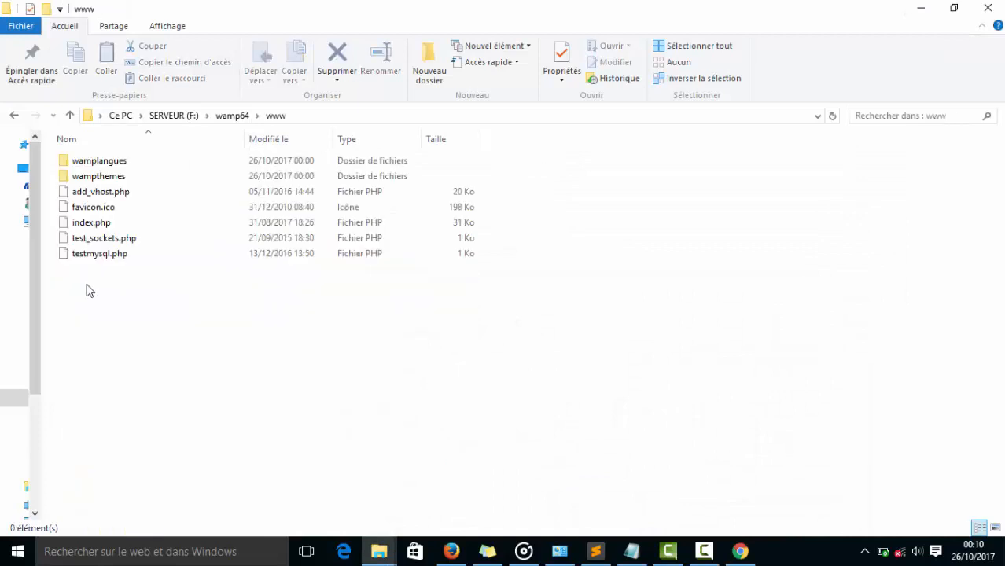
right_click(131, 324)
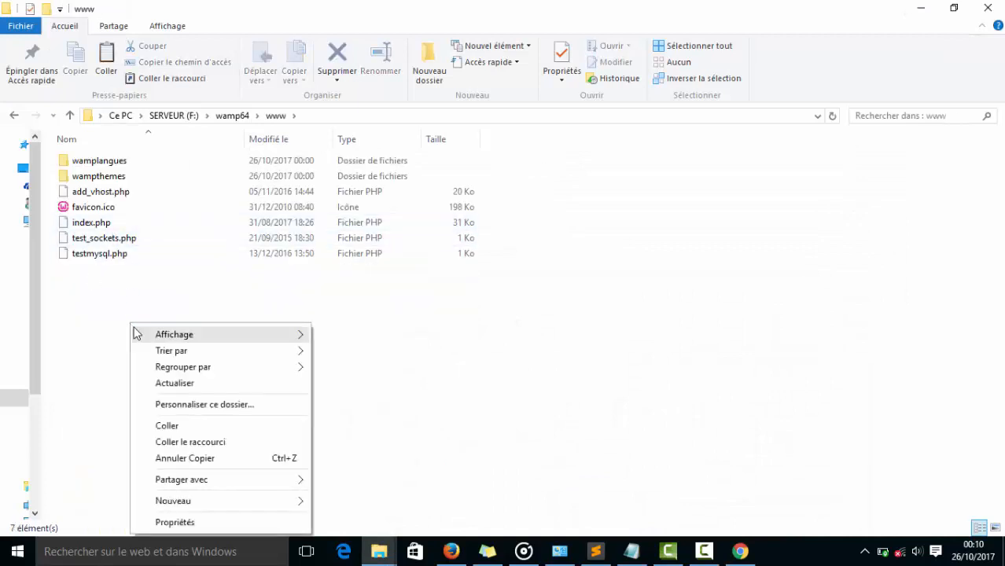
click(186, 427)
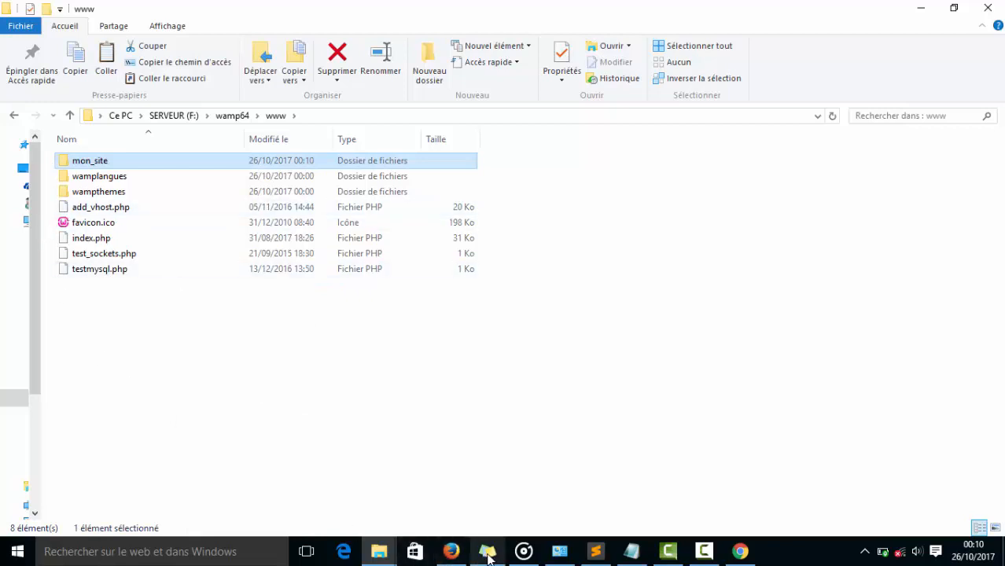
Switch to Chrome, reload the localhost page and open the mon_site project under Vos Projets.
click(740, 551)
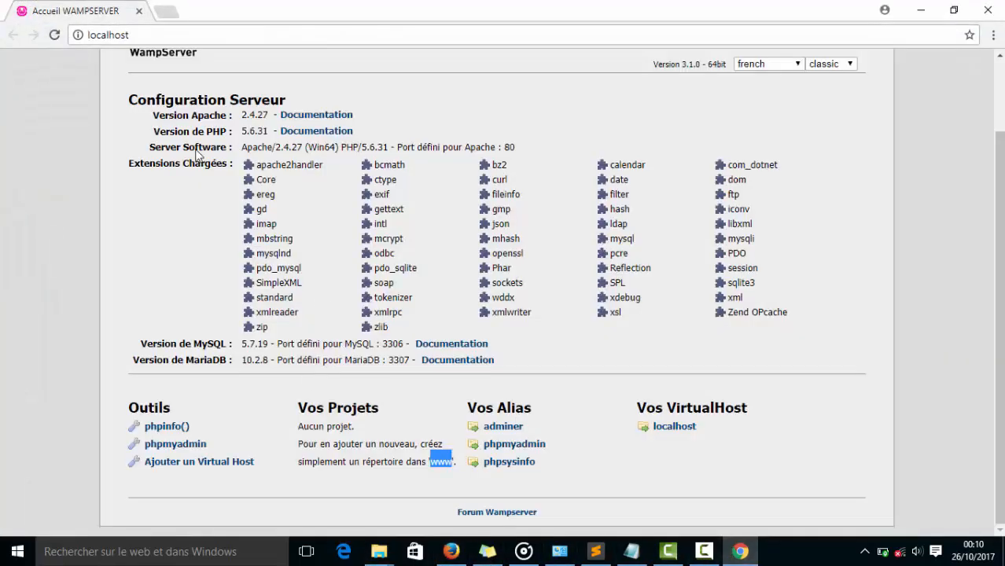
click(56, 38)
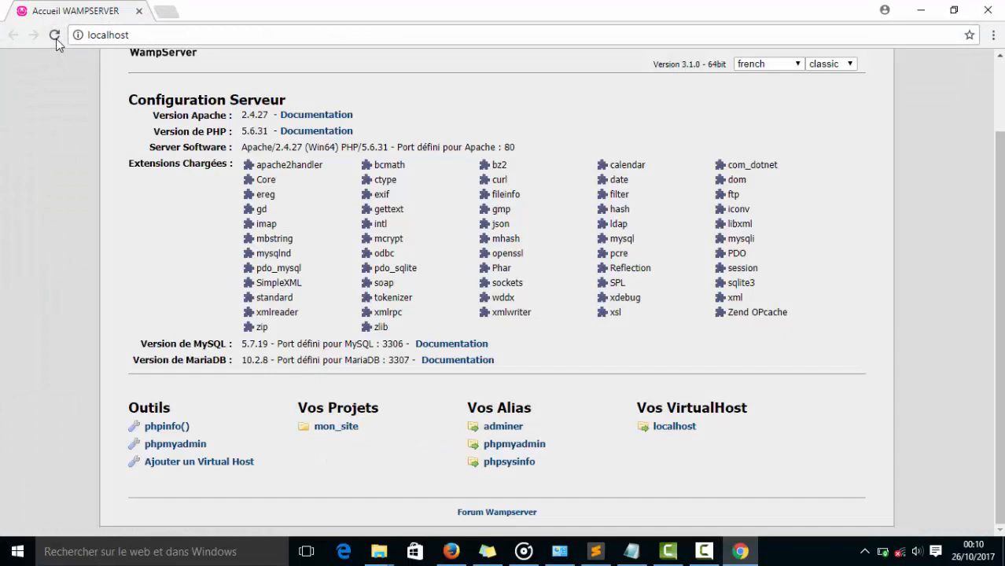
click(341, 434)
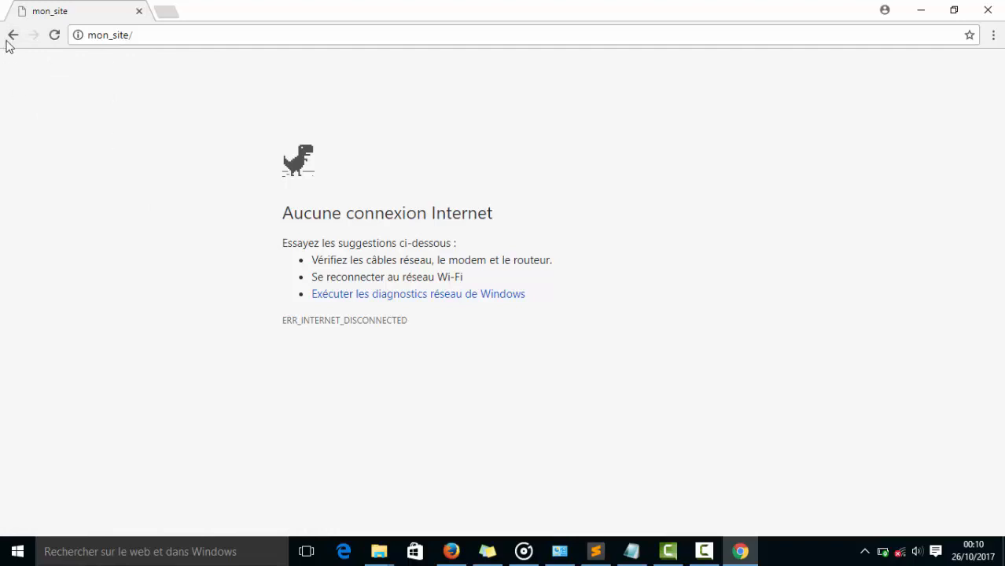
Reload the mon_site page, then correct its address to 127.0.0.1/mon_site/ and load it.
click(54, 35)
click(90, 39)
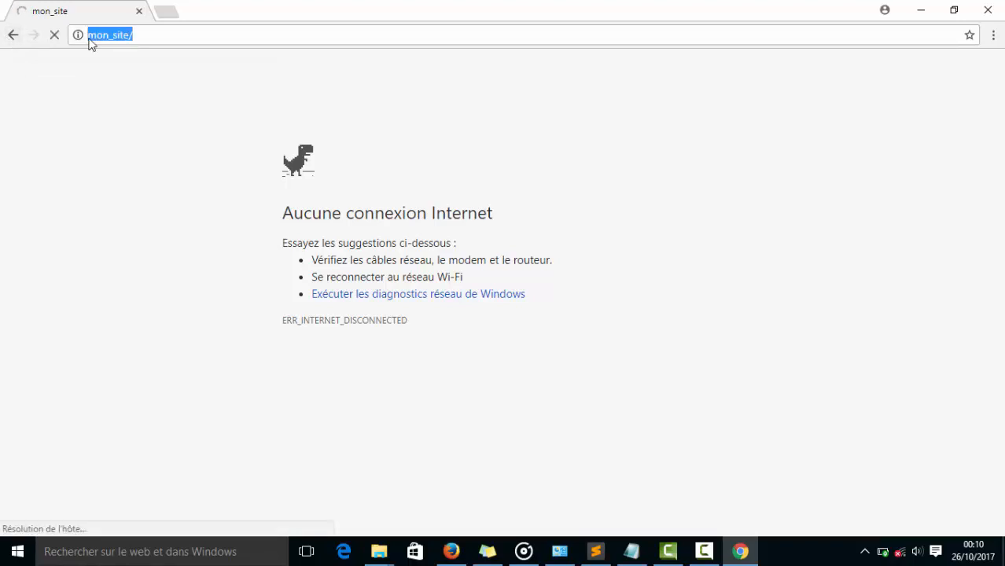
click(78, 34)
click(89, 39)
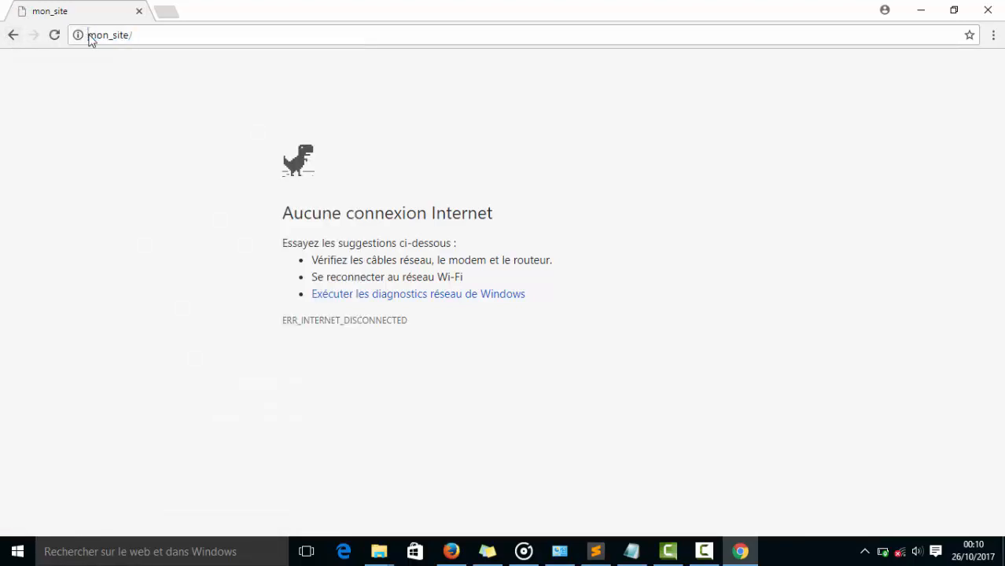
text(127.)
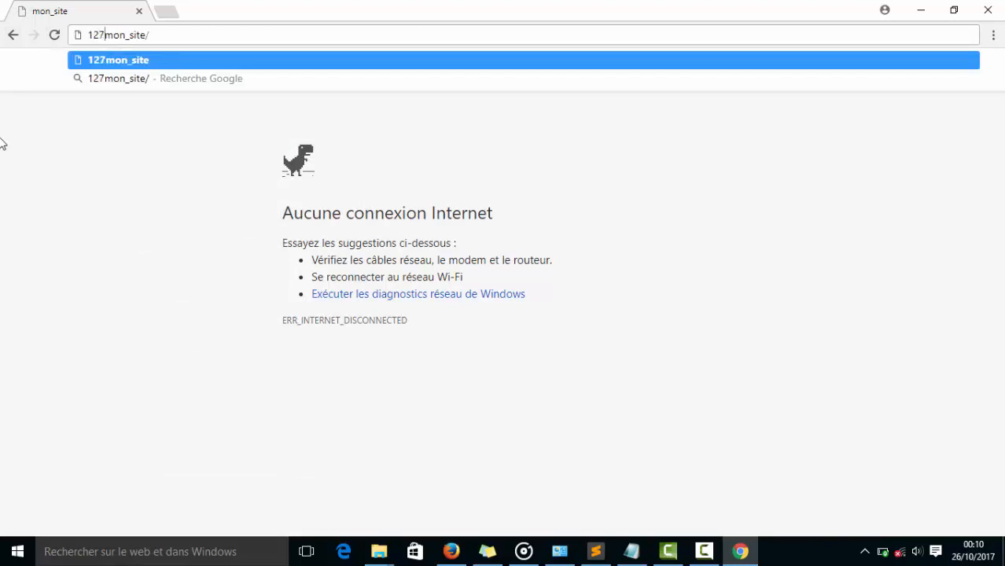
text(0)
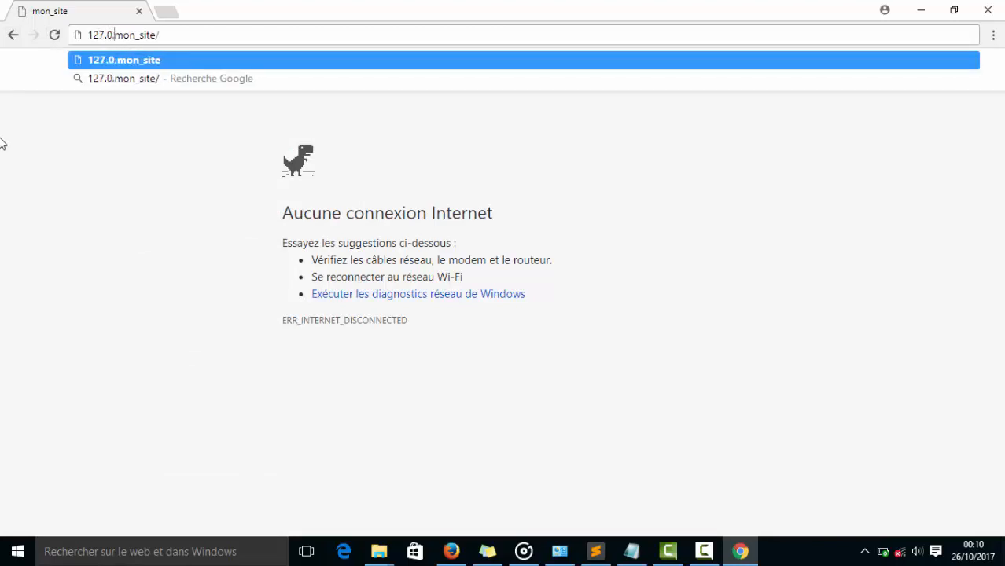
text(.0.1)
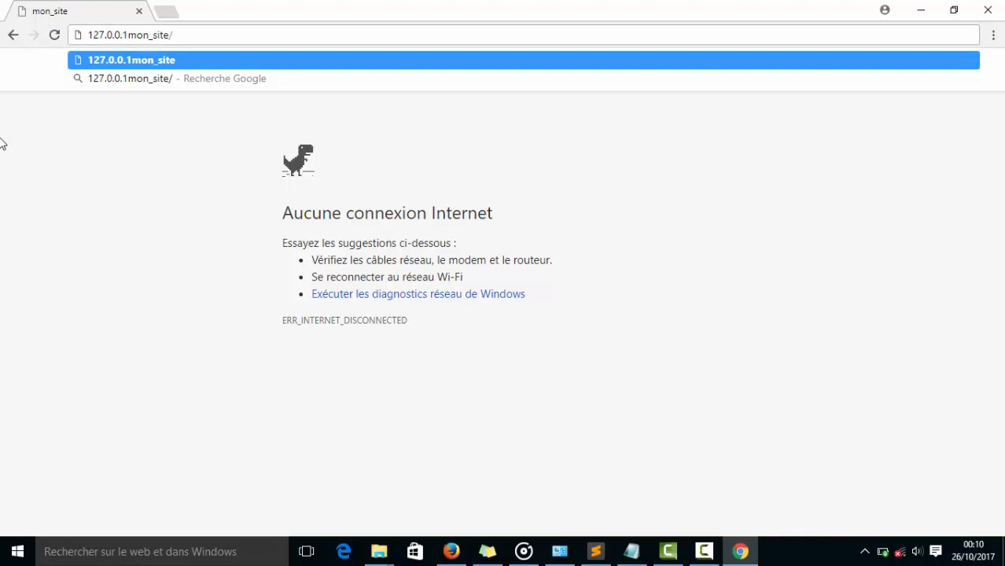
text(/)
key(Return)
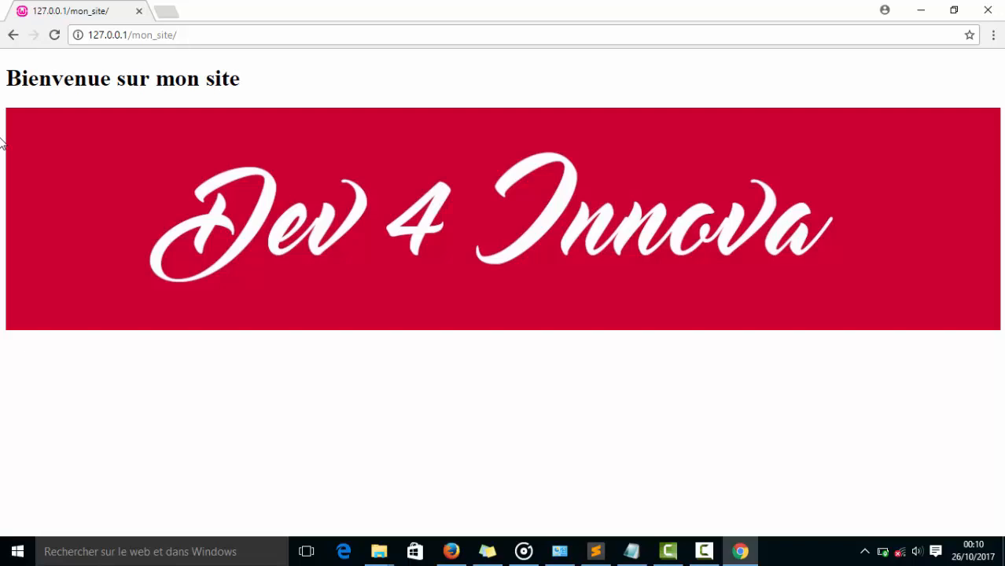
Go back one page in Chrome, switch to File Explorer's www folder and select index.php.
click(13, 36)
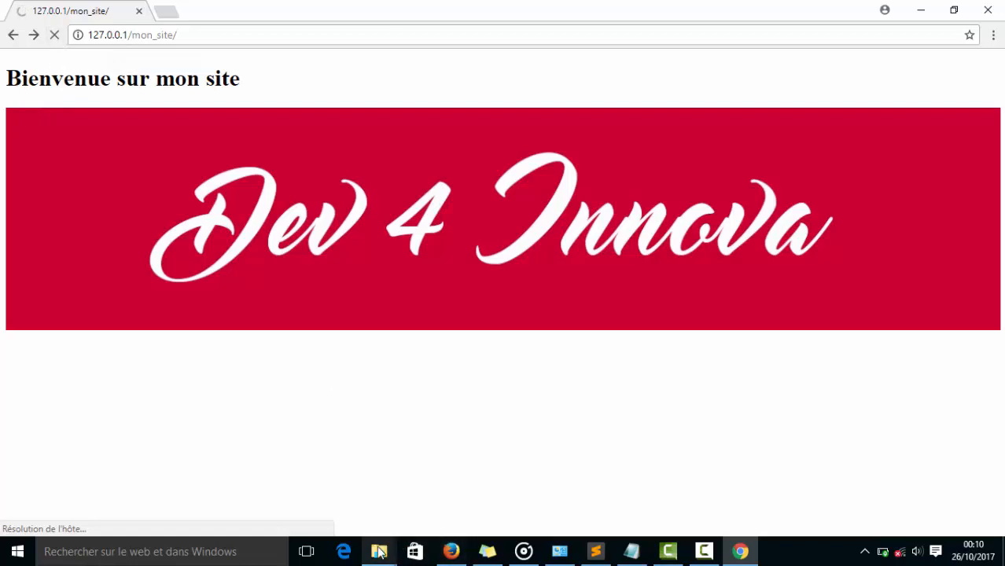
mouse_move(381, 551)
click(415, 483)
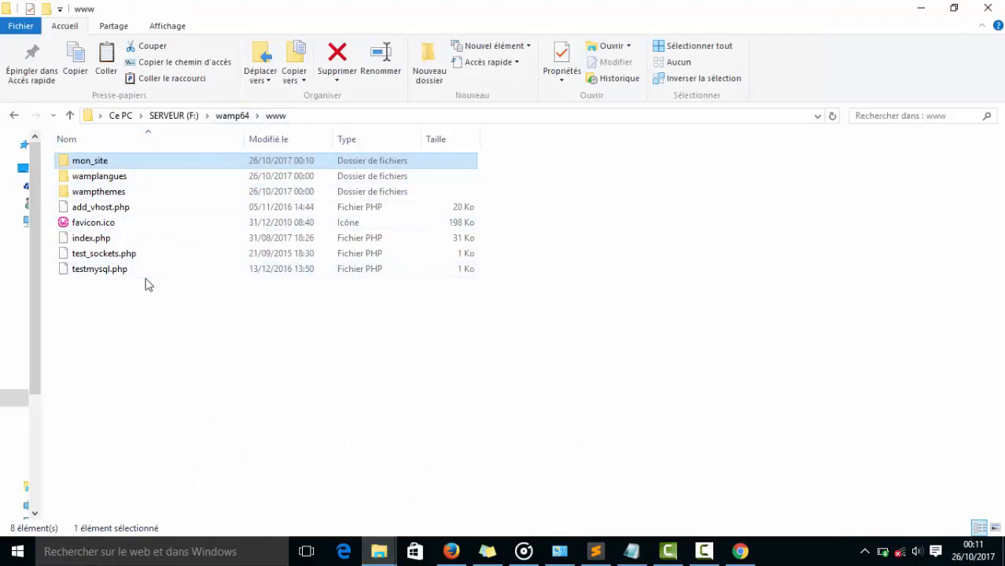
click(206, 240)
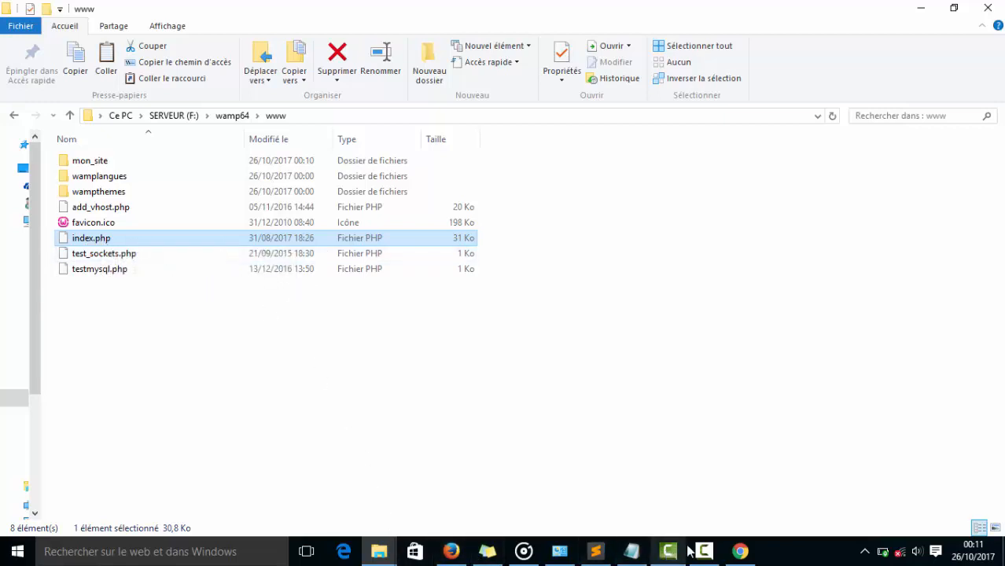
Switch to Chrome, open 127.0.0.1 and look through the WampServer home page down to the project list.
click(733, 553)
click(96, 37)
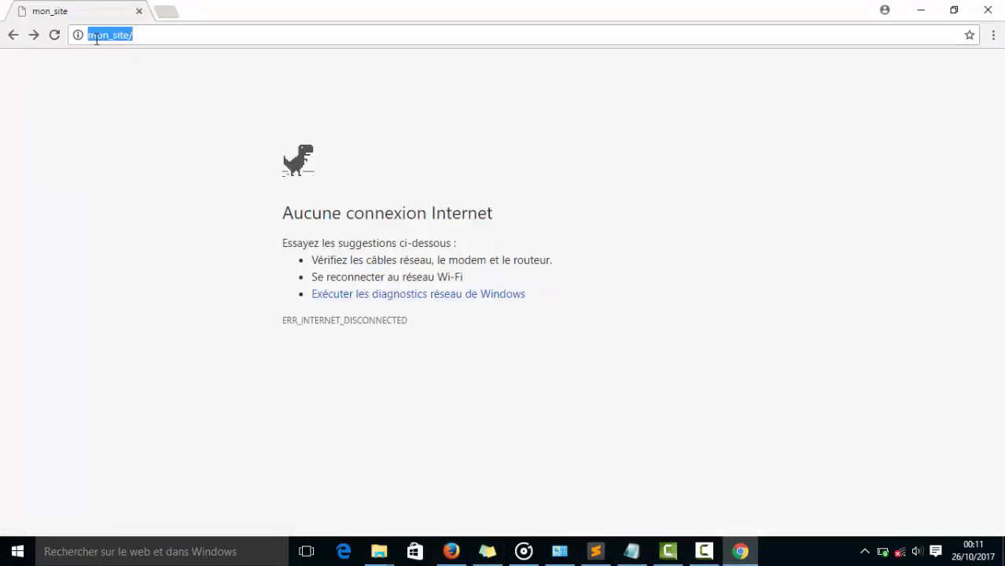
text(12)
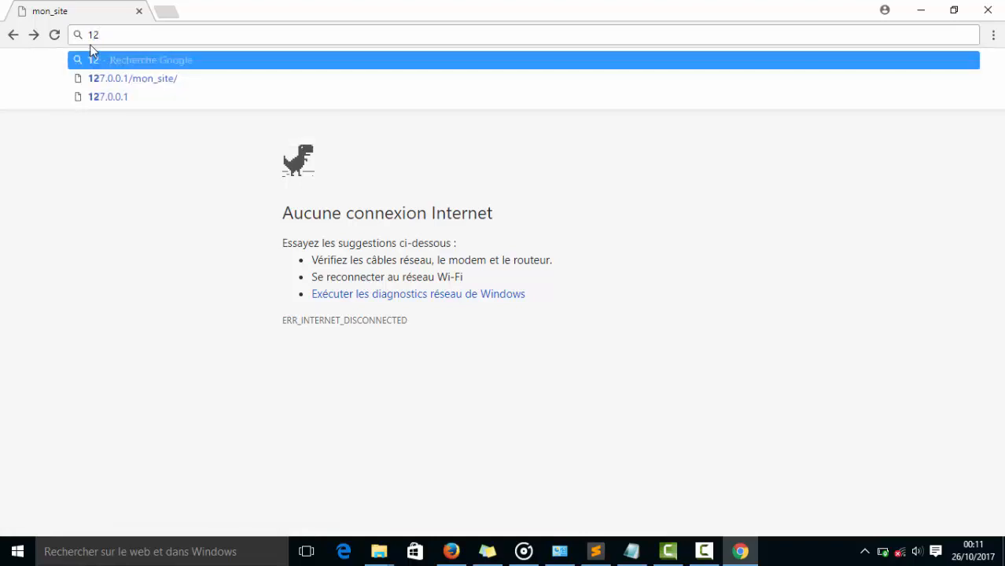
key(Down)
key(Down)
key(Return)
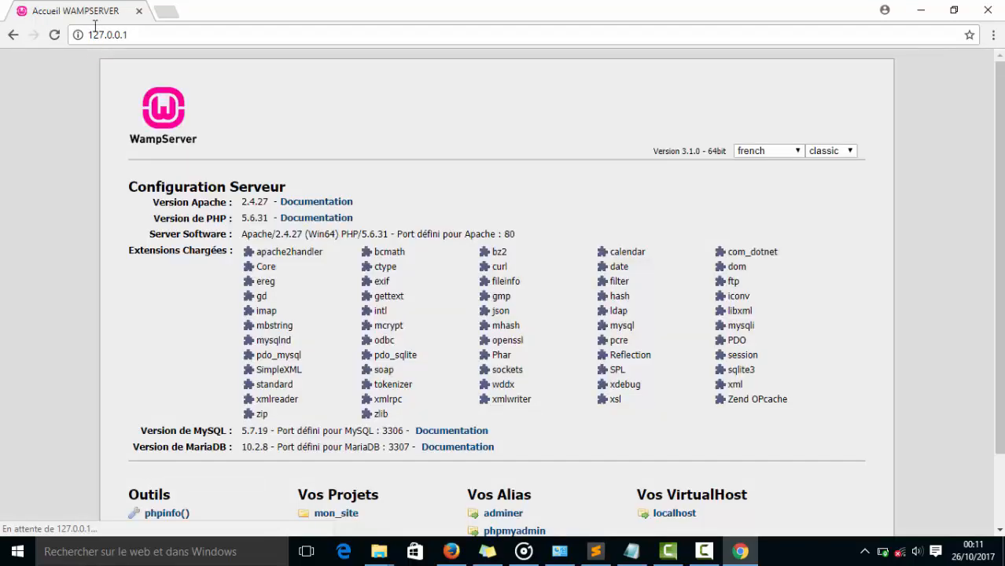
scroll(277, 275, down, 2)
scroll(281, 273, up, 1)
scroll(280, 272, down, 1)
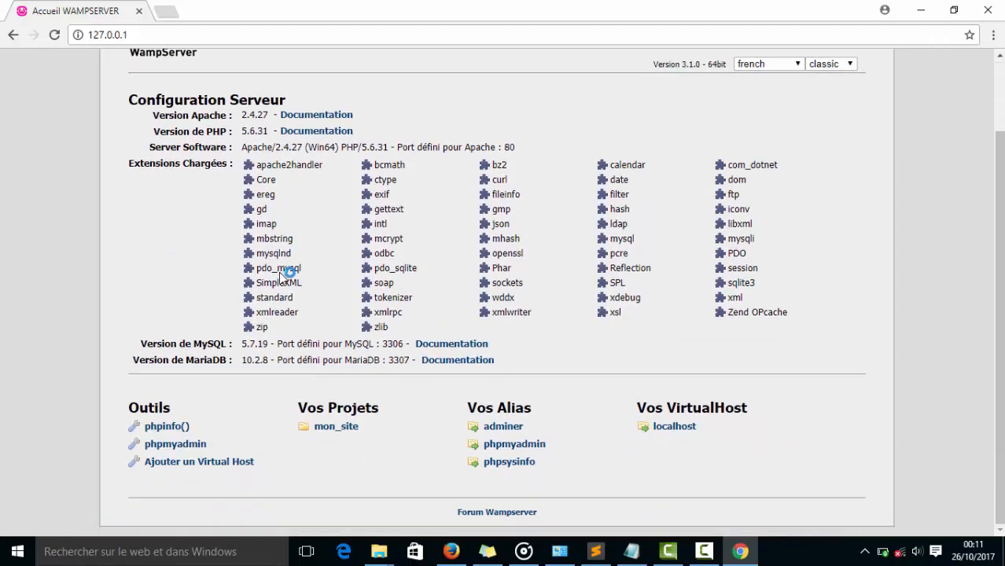
scroll(281, 273, up, 1)
scroll(281, 273, up, 1)
scroll(281, 273, down, 2)
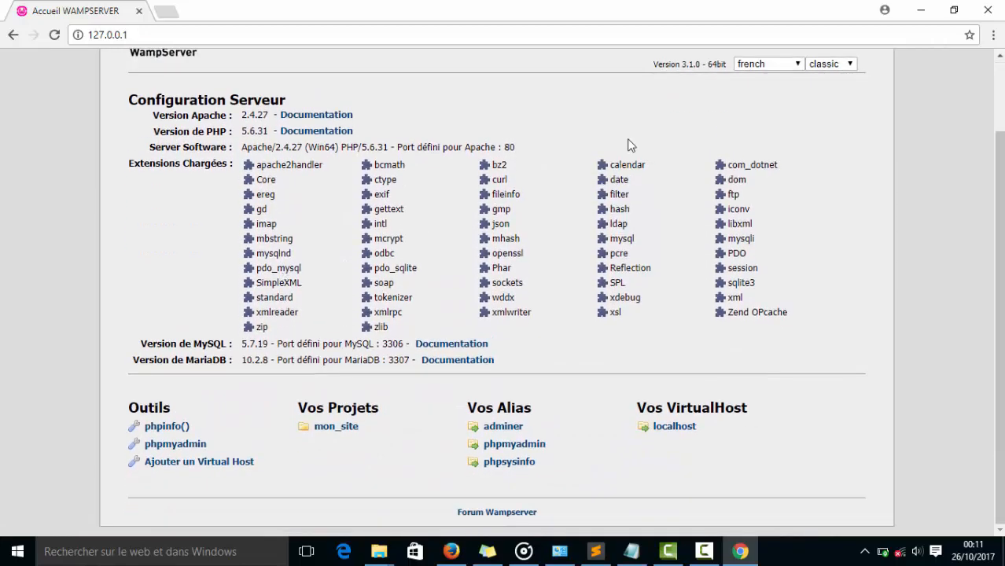
Minimize Chrome, open index.php from the www folder in Sublime Text and look through its code.
click(915, 15)
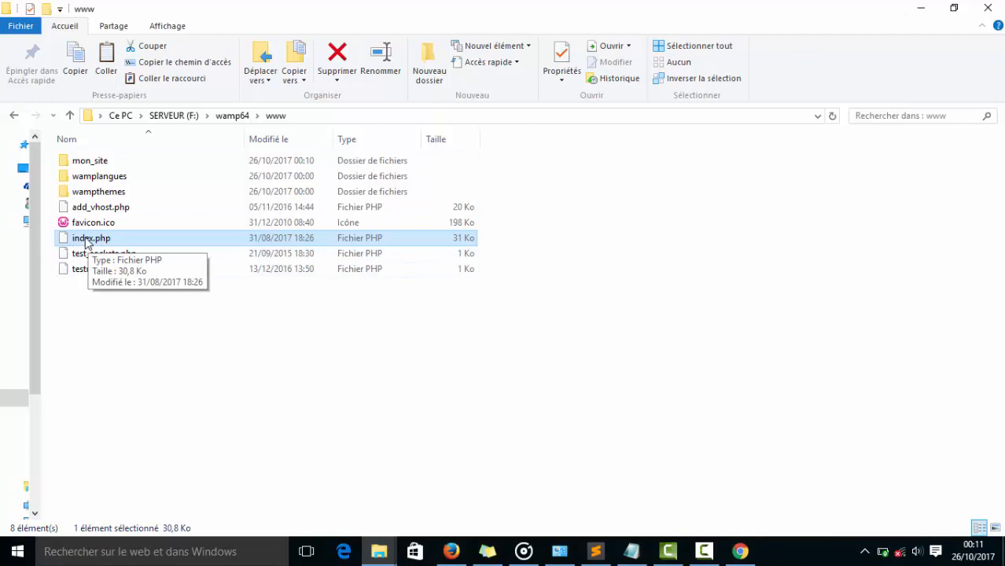
drag(87, 243, 339, 296)
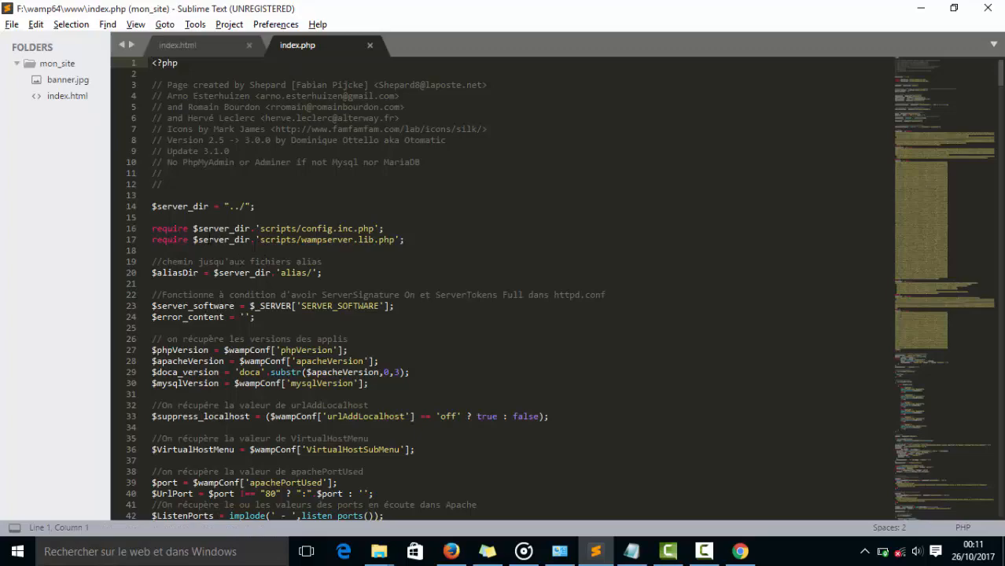
scroll(504, 289, down, 16)
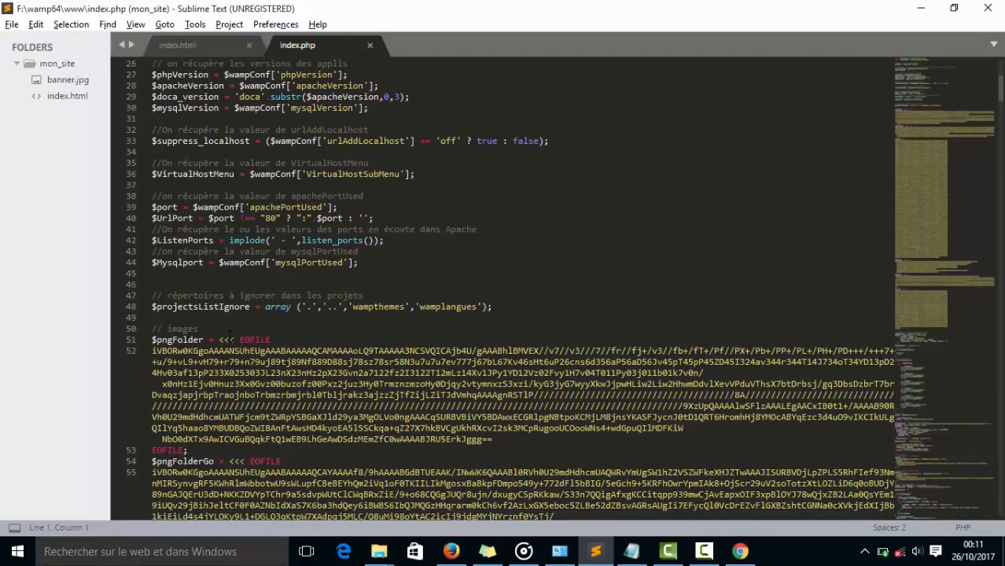
scroll(503, 288, up, 10)
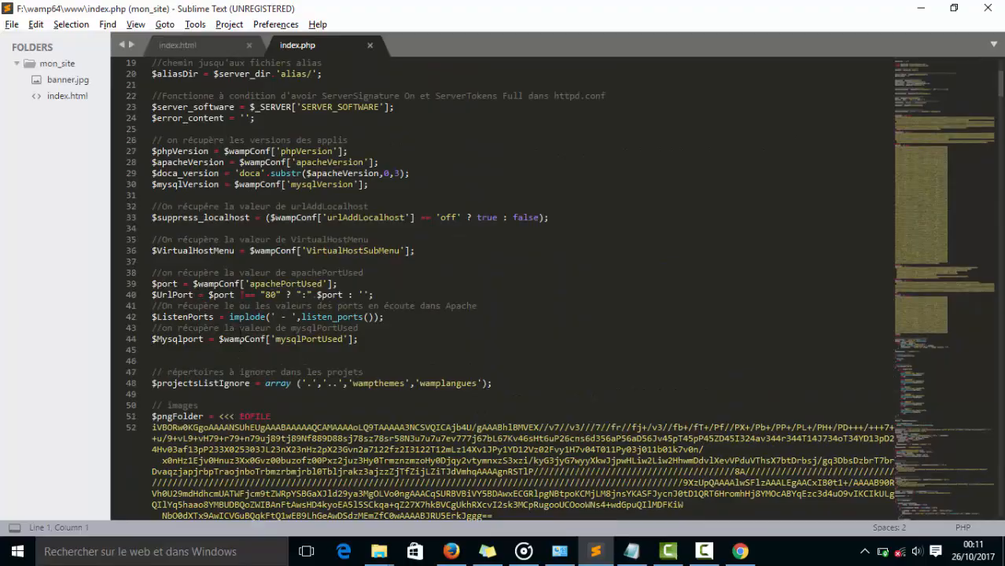
scroll(362, 358, down, 20)
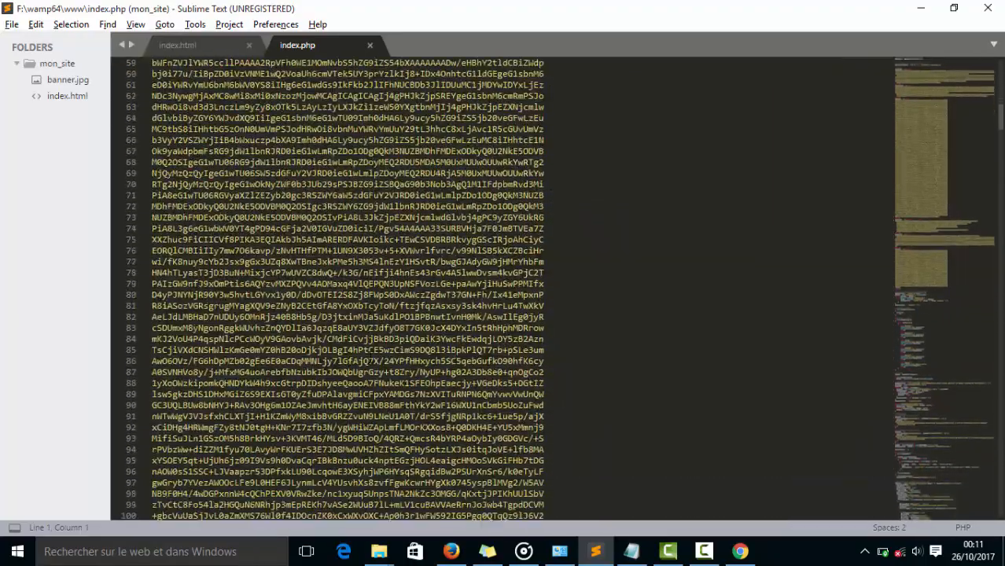
scroll(363, 360, down, 20)
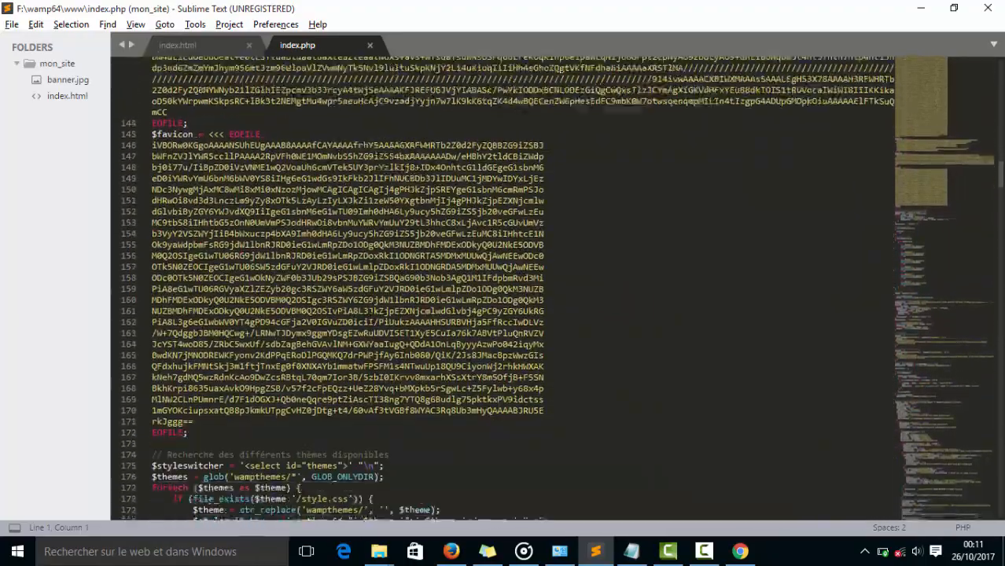
scroll(356, 360, up, 3)
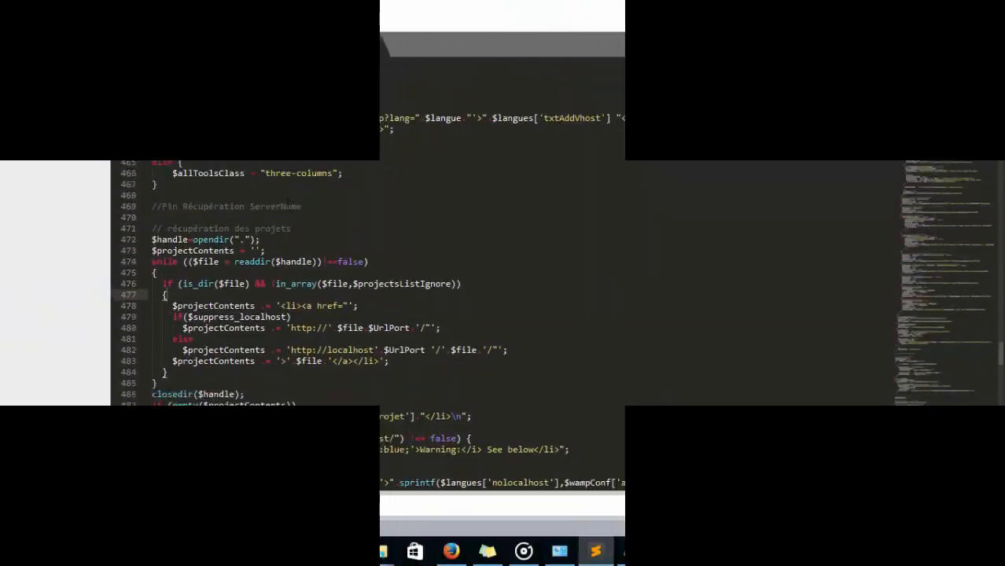
Examine the "récupération des projets" block of index.php, including the suppress_localhost condition and the two URL lines under it.
click(188, 228)
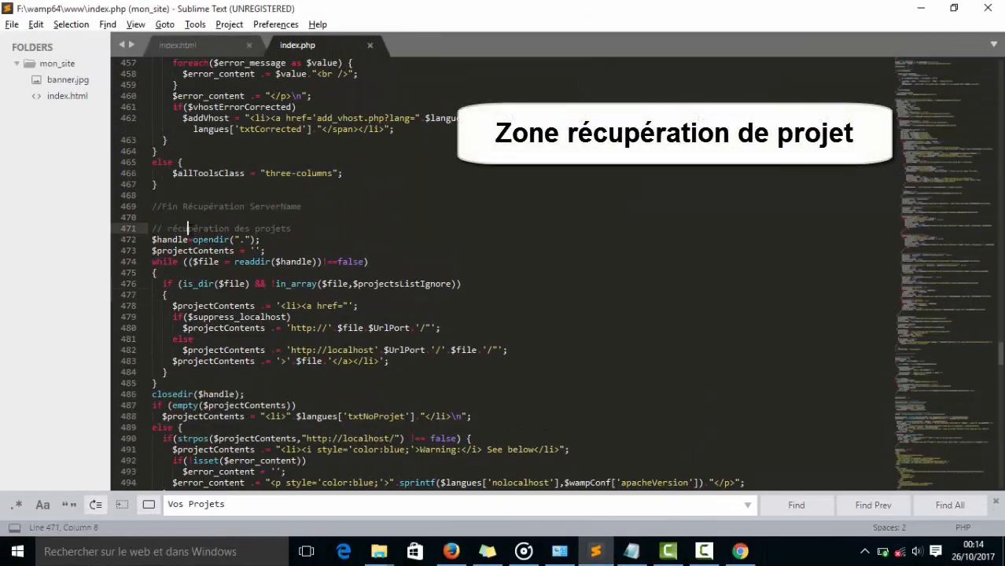
drag(292, 230, 152, 230)
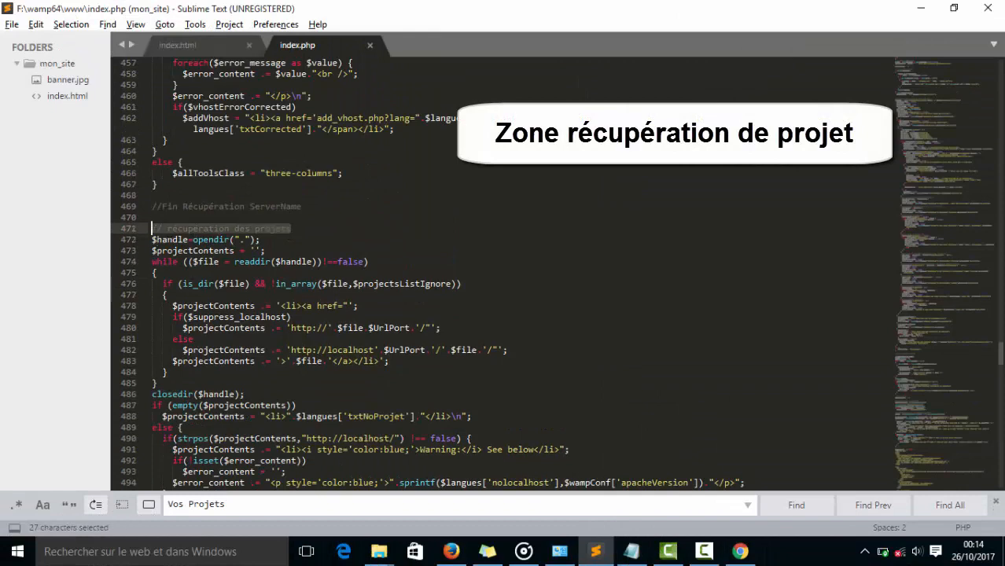
scroll(206, 282, down, 1)
scroll(550, 274, down, 1)
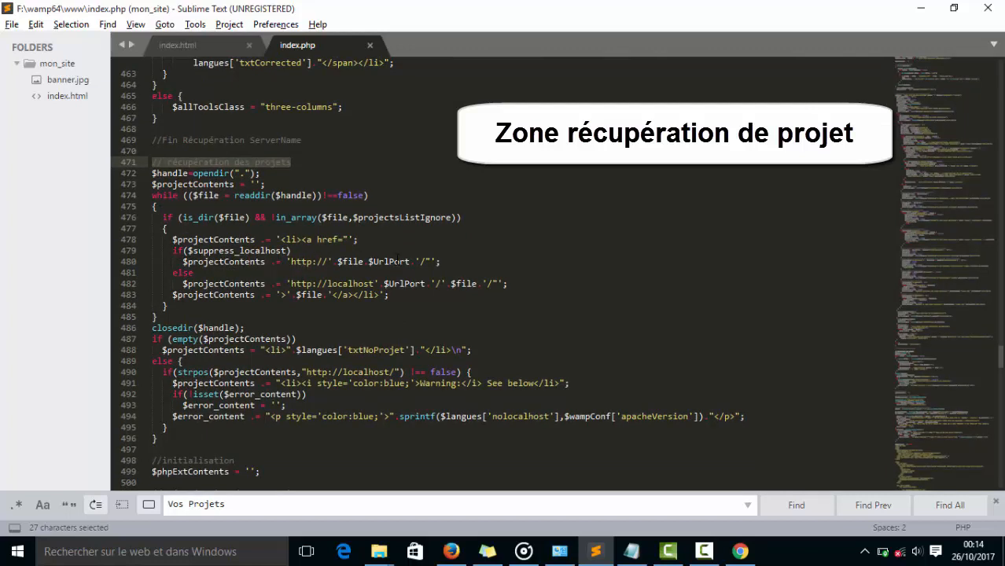
drag(382, 294, 289, 250)
click(210, 239)
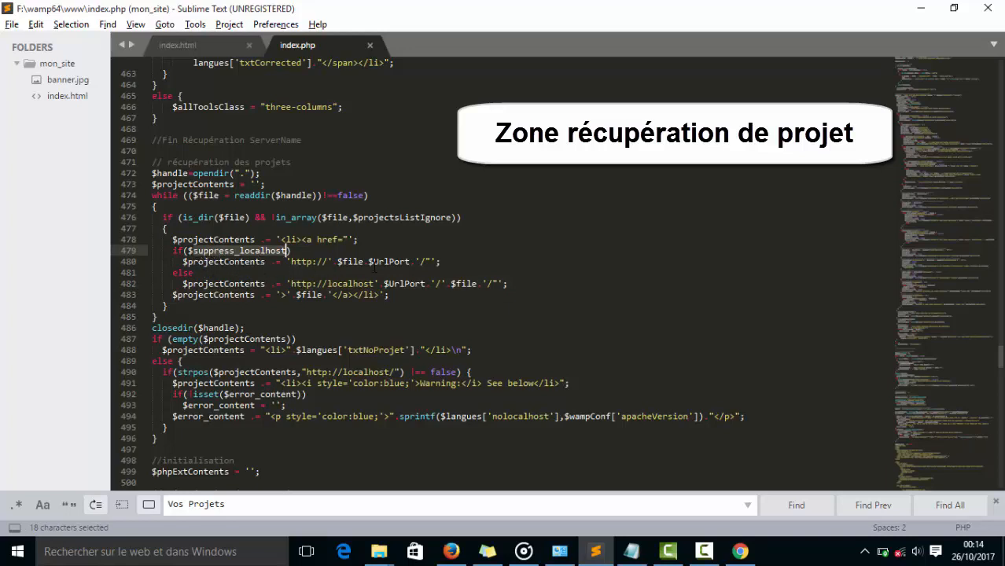
click(327, 261)
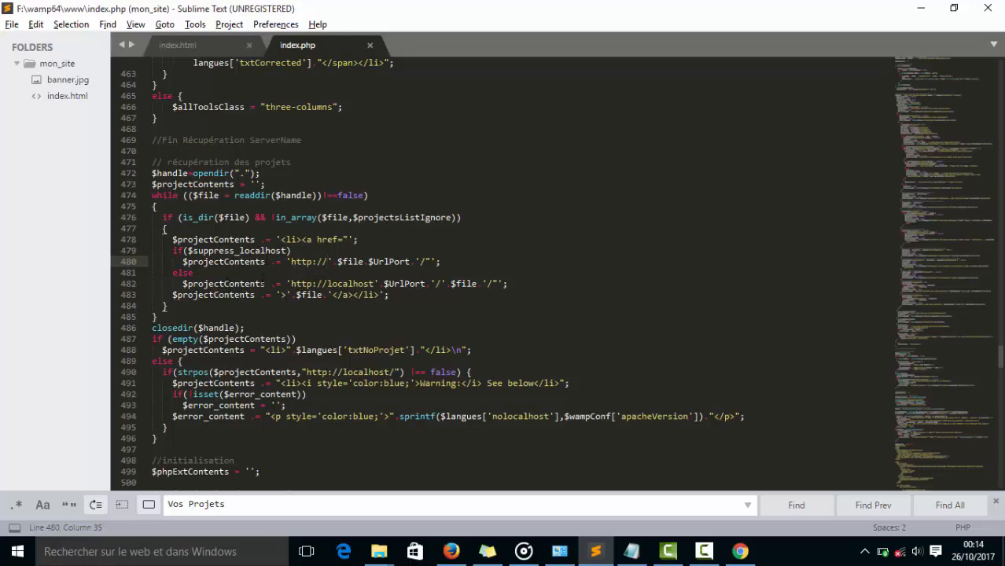
drag(327, 283, 375, 283)
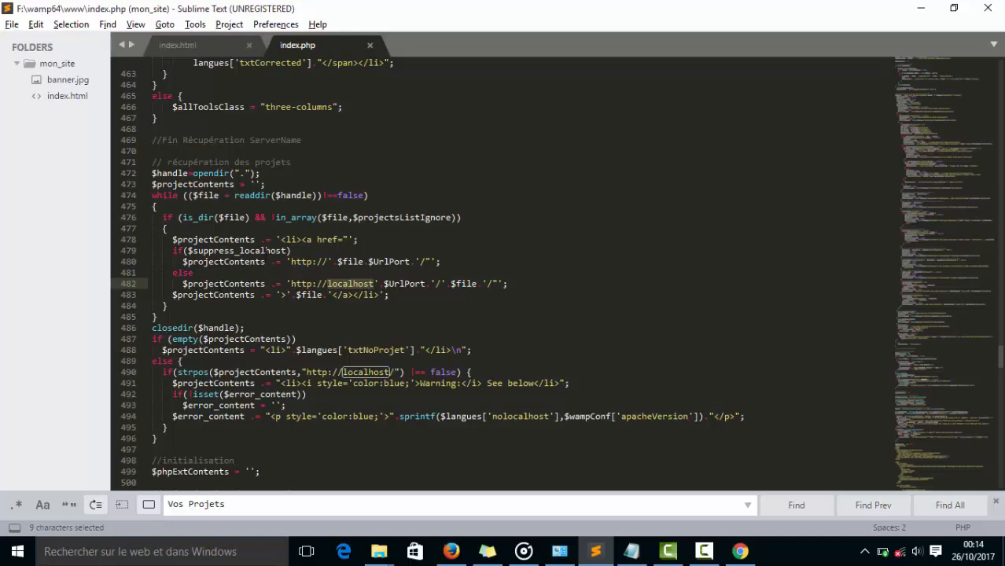
Copy suppress_localhost from the condition on line 479 and search index.php for it.
click(198, 251)
double_click(224, 250)
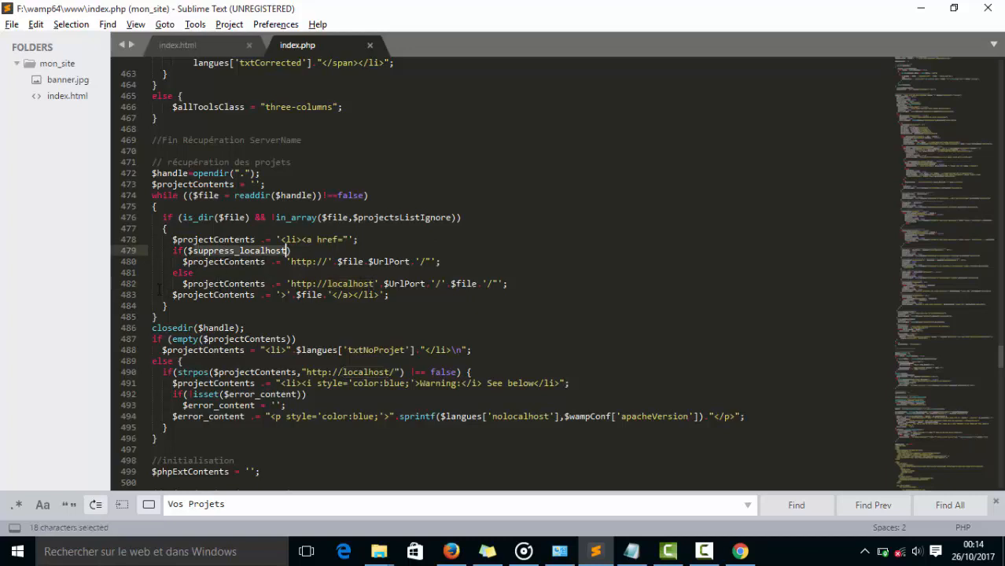
right_click(230, 248)
click(251, 278)
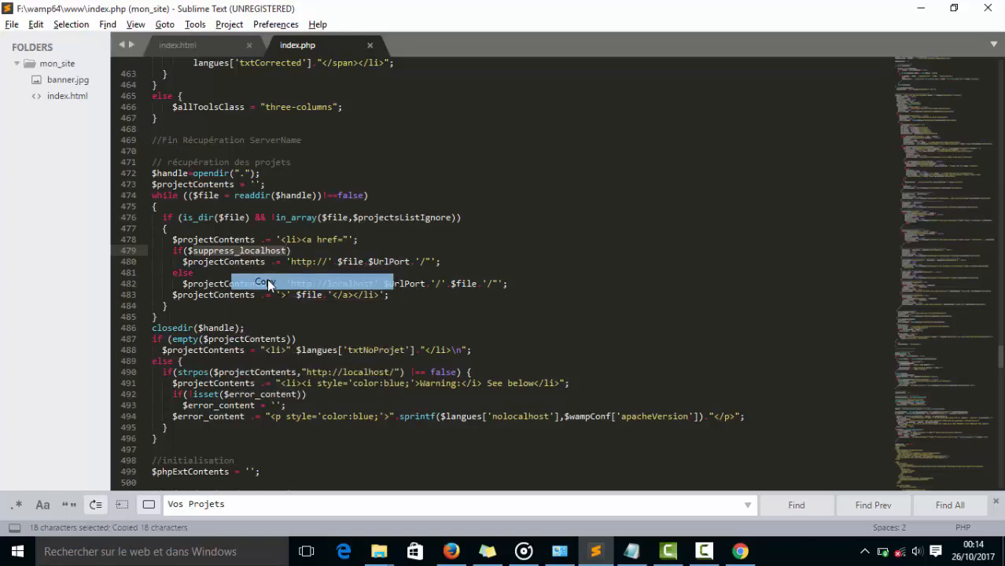
triple_click(240, 505)
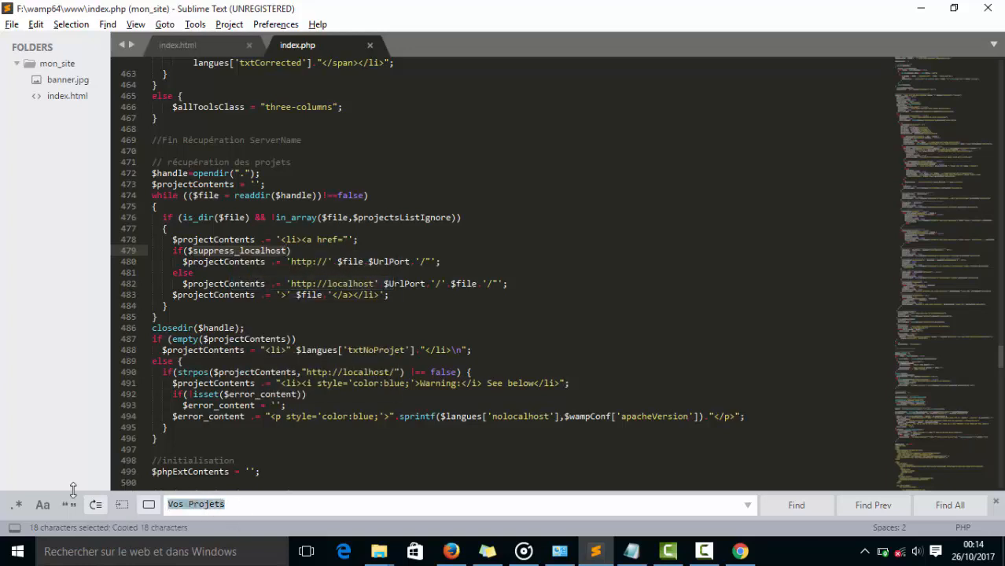
key(ctrl+v)
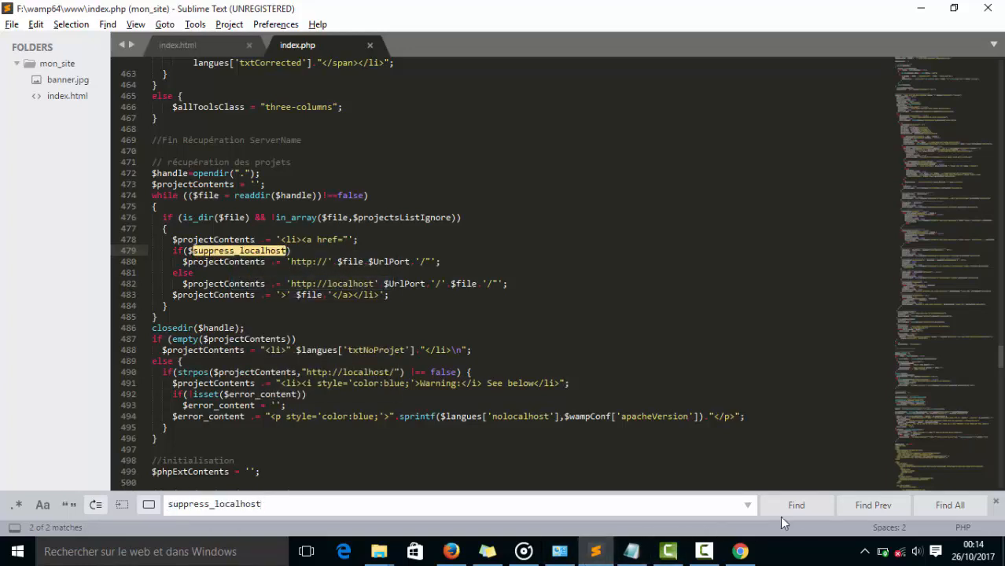
click(813, 509)
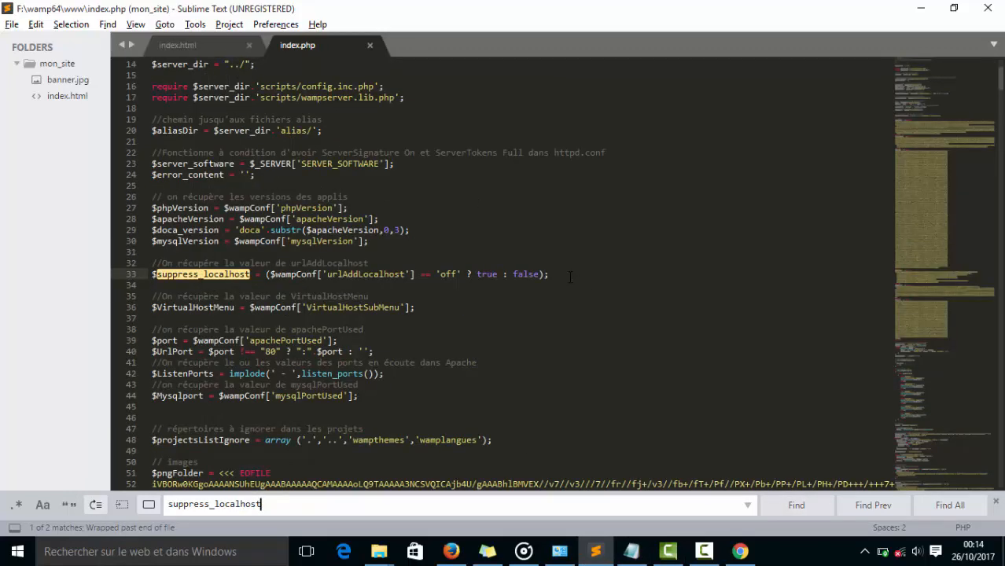
Add the line "$suppress_localhost = false;" directly below the existing suppress_localhost assignment on line 33 of index.php and save the file.
drag(570, 277, 152, 263)
click(178, 274)
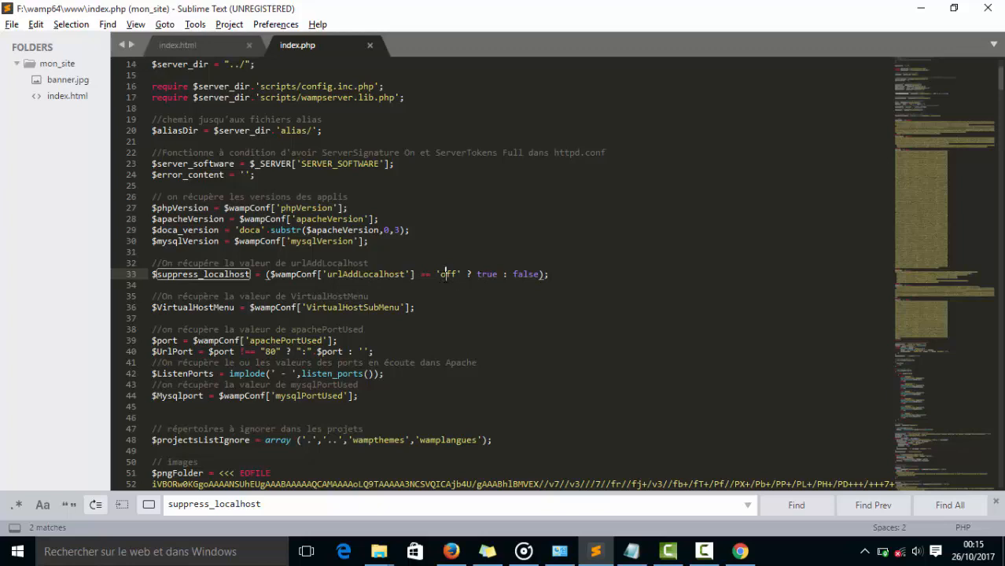
drag(262, 274, 153, 275)
right_click(166, 280)
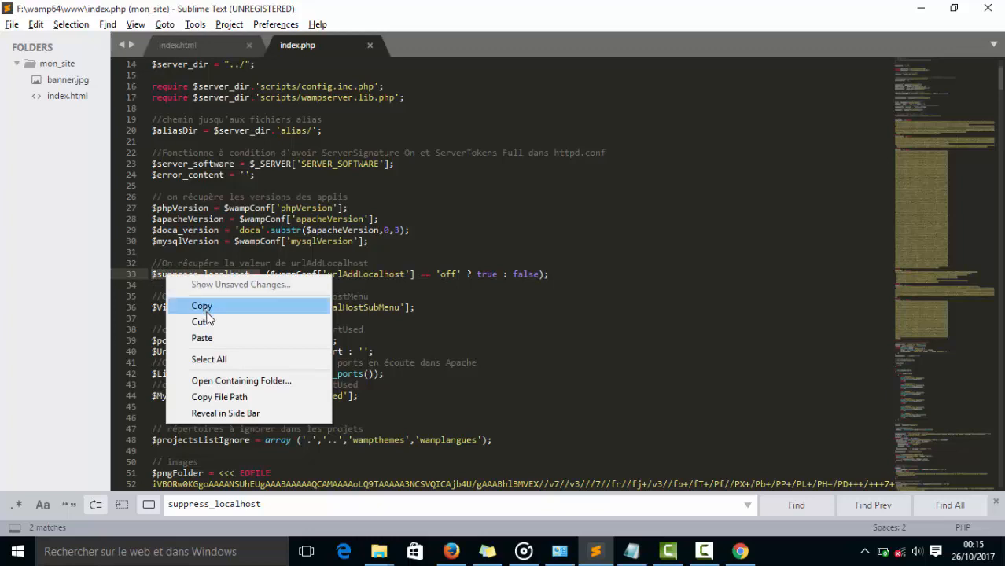
click(203, 308)
click(178, 286)
right_click(178, 285)
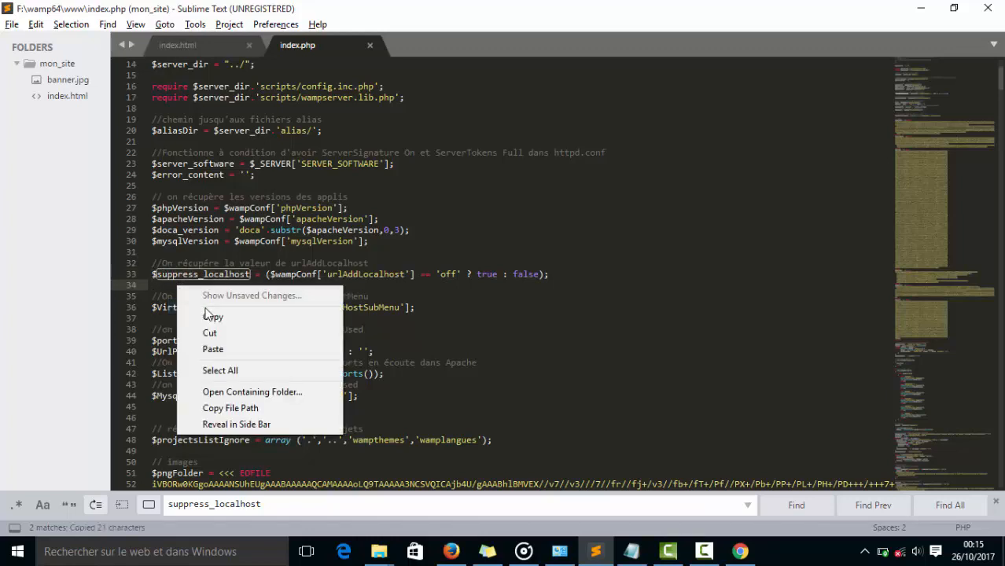
click(211, 349)
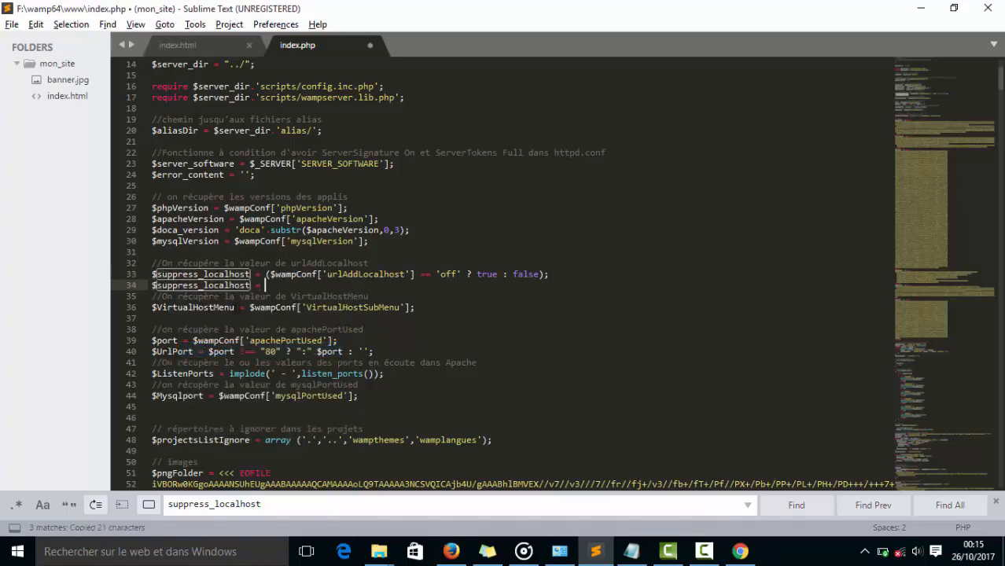
text(false)
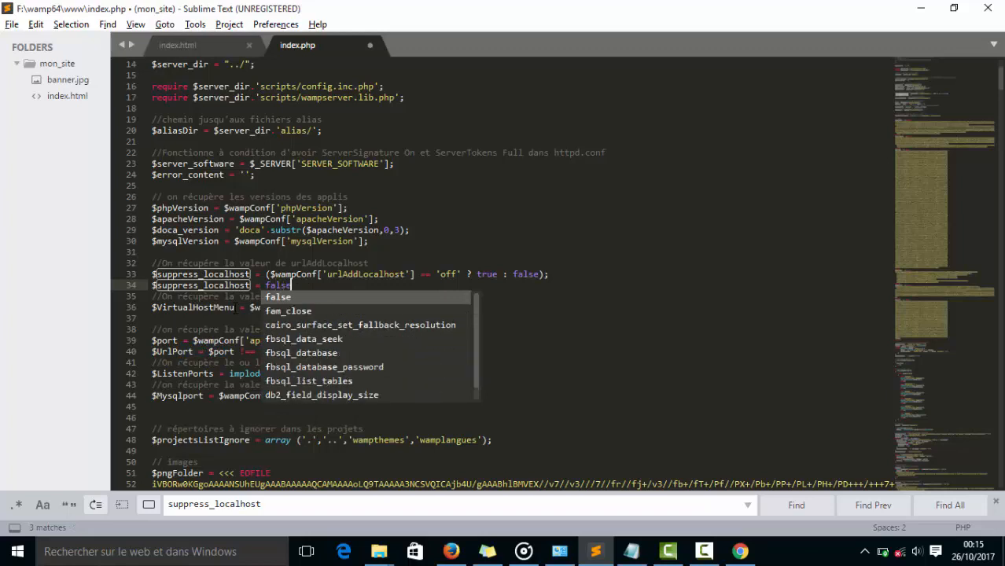
text(;)
key(Return)
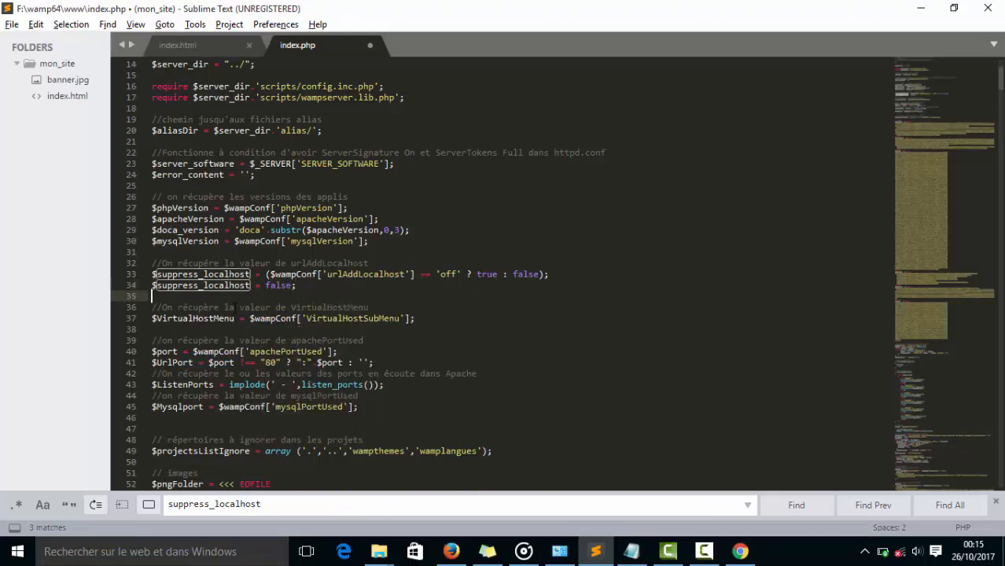
key(ctrl+s)
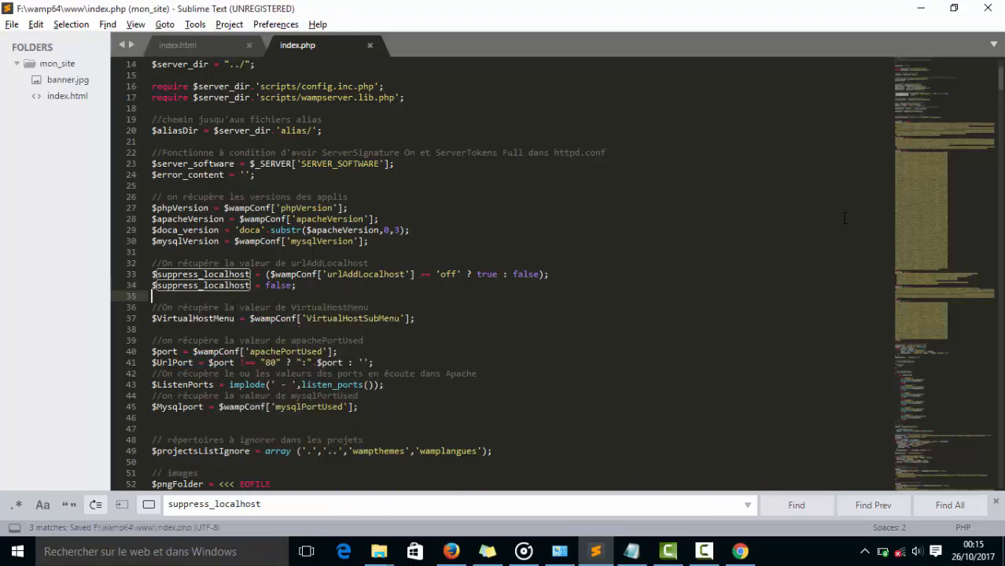
Examine the "récupération des projets" block of index.php, including the suppress_localhost condition and the else branch with the localhost URL.
drag(941, 114, 921, 225)
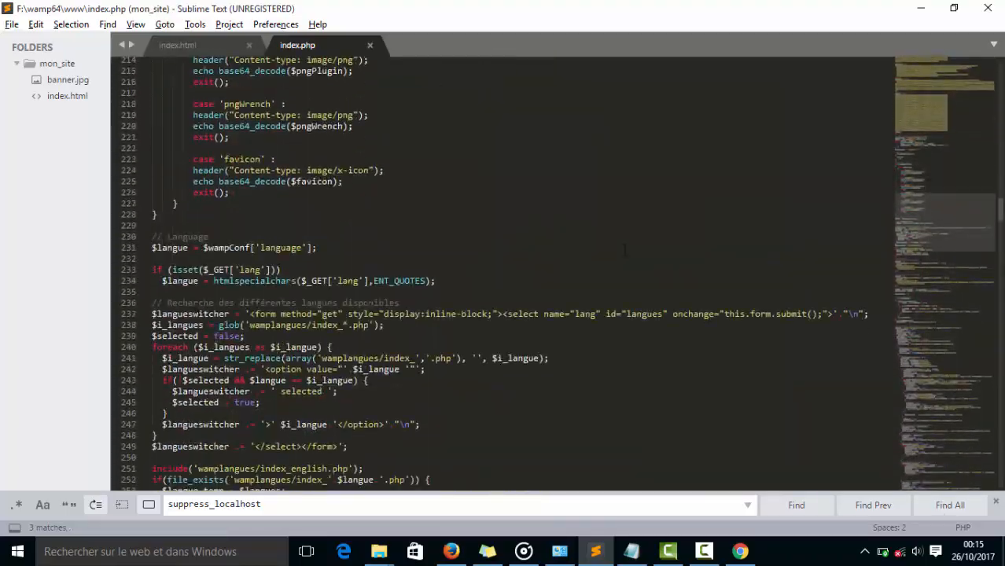
scroll(626, 250, down, 6)
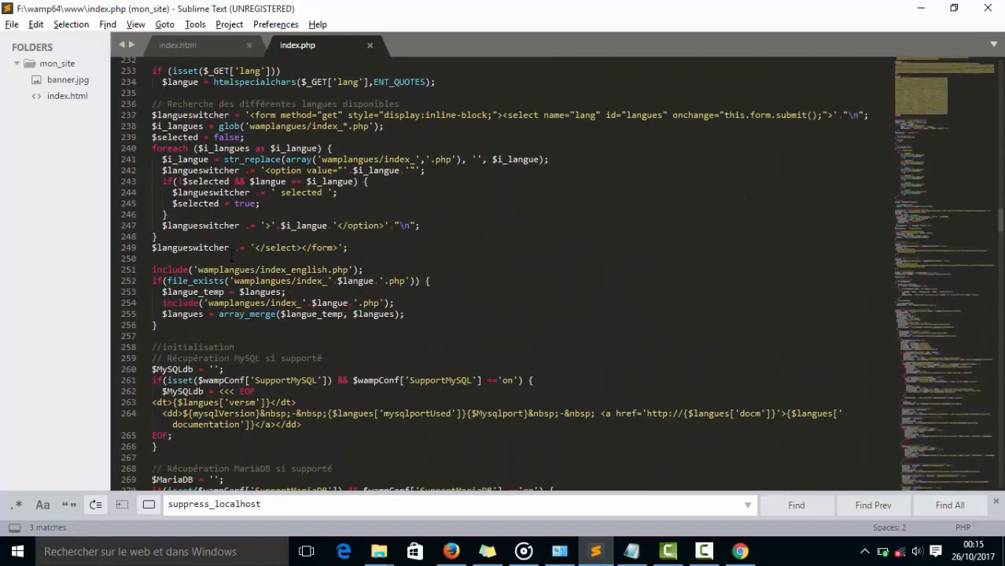
scroll(202, 177, down, 9)
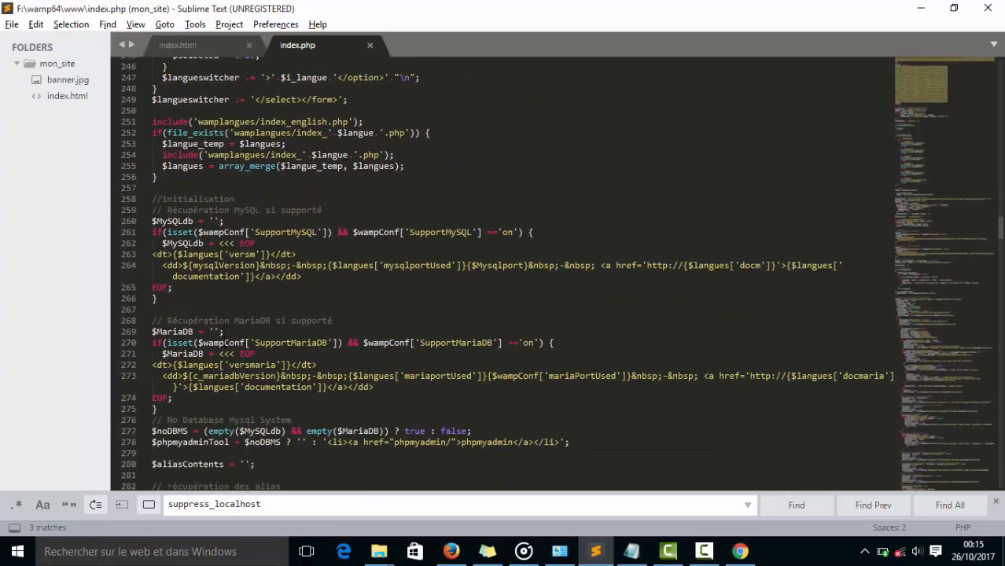
scroll(240, 308, down, 20)
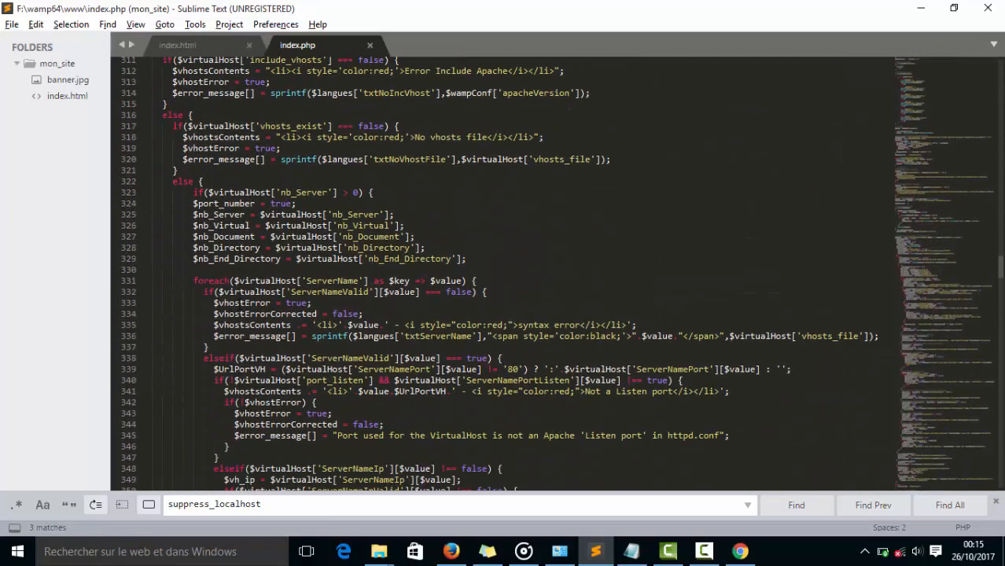
scroll(214, 264, down, 20)
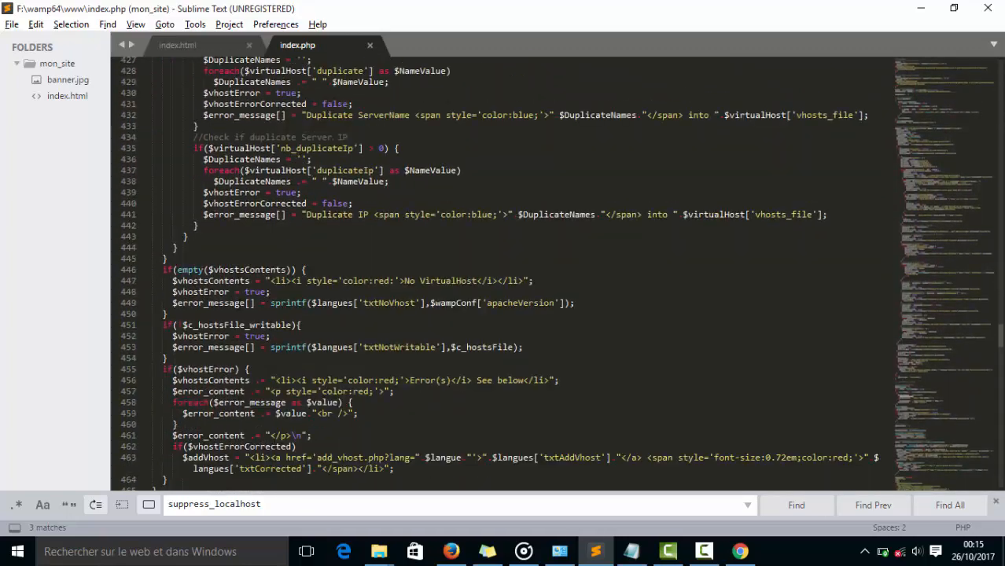
click(223, 260)
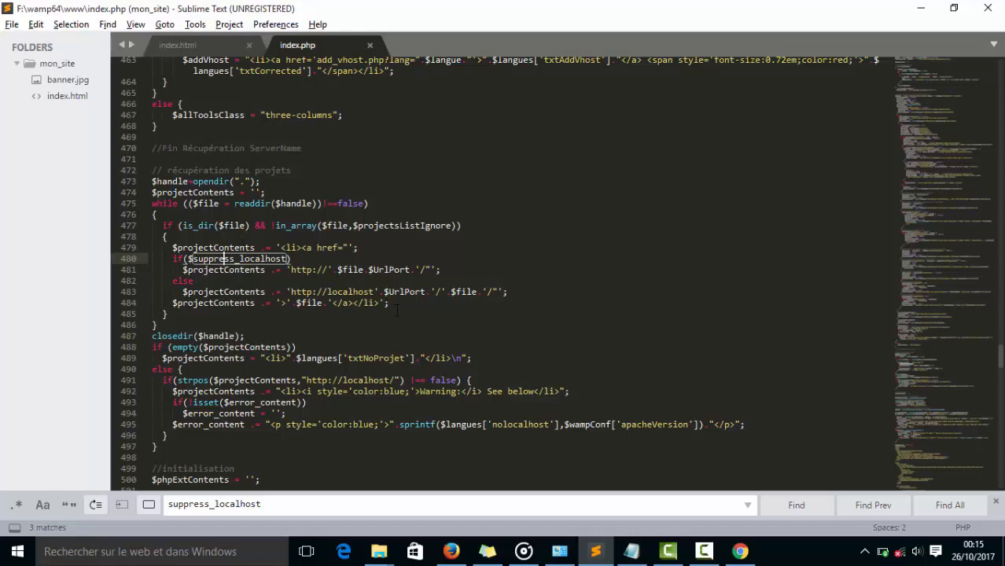
drag(397, 306, 174, 291)
double_click(351, 284)
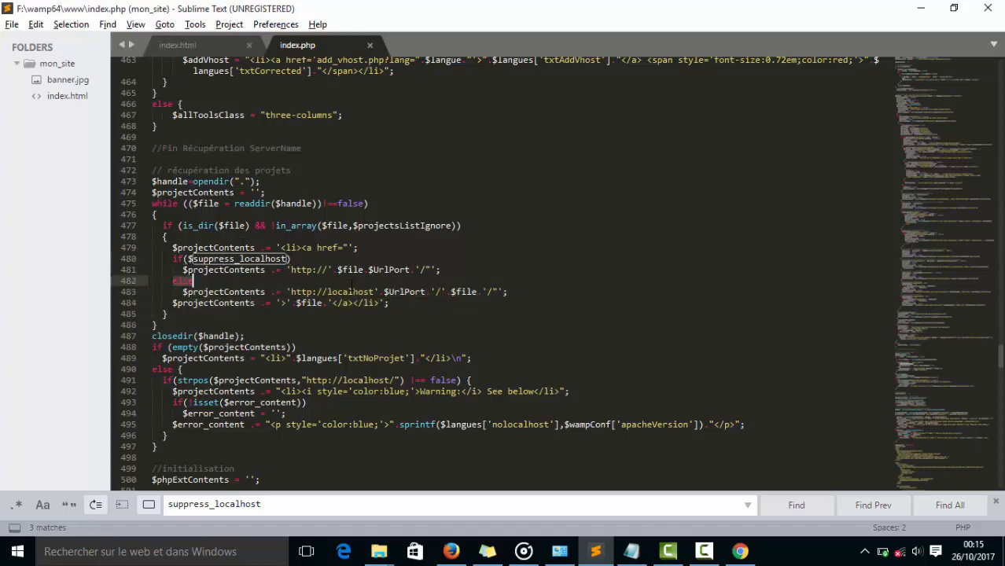
double_click(350, 291)
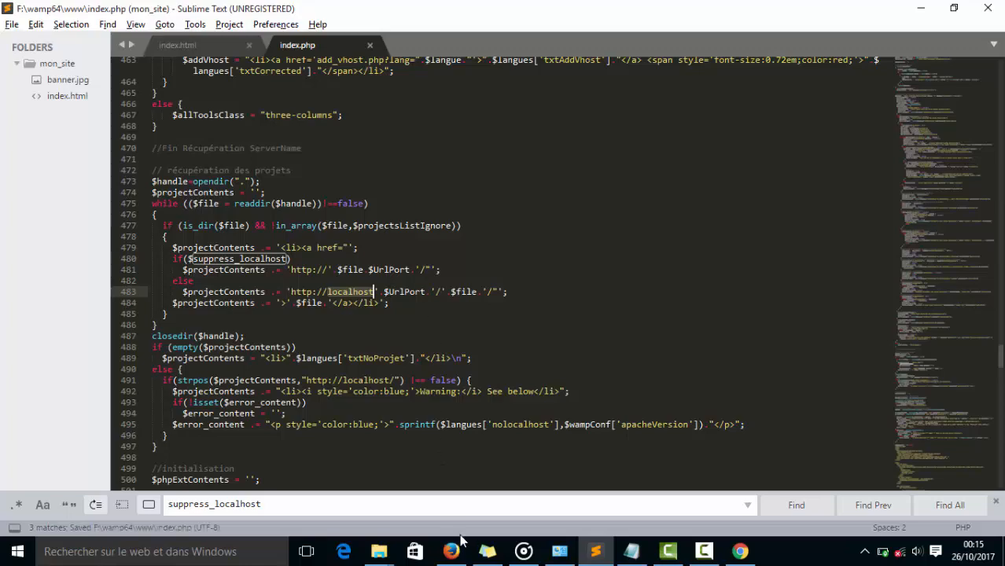
Switch to Firefox, reload the WampServer home page at 127.0.0.1 and read the blue warning text below the project list.
click(451, 551)
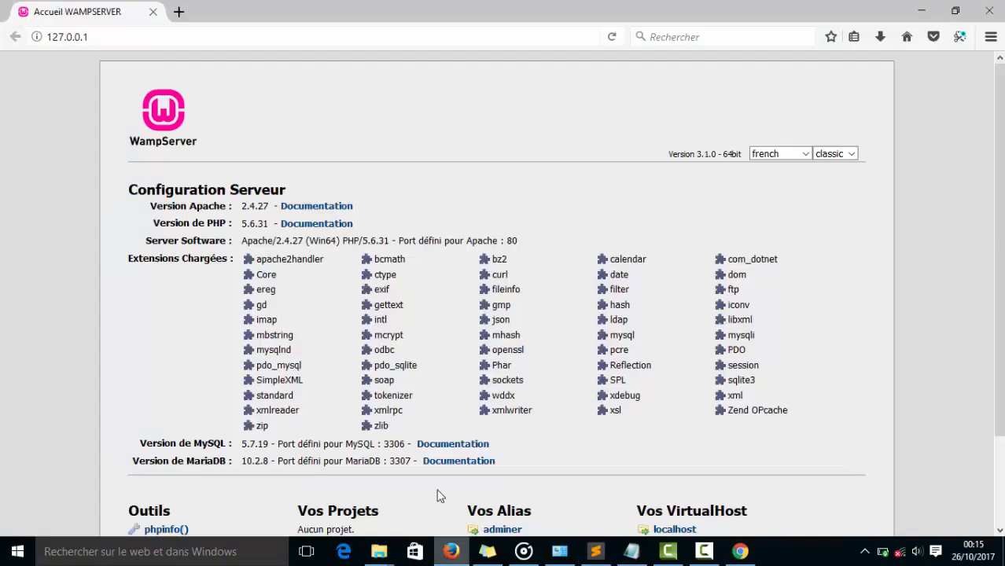
click(614, 37)
scroll(392, 229, down, 3)
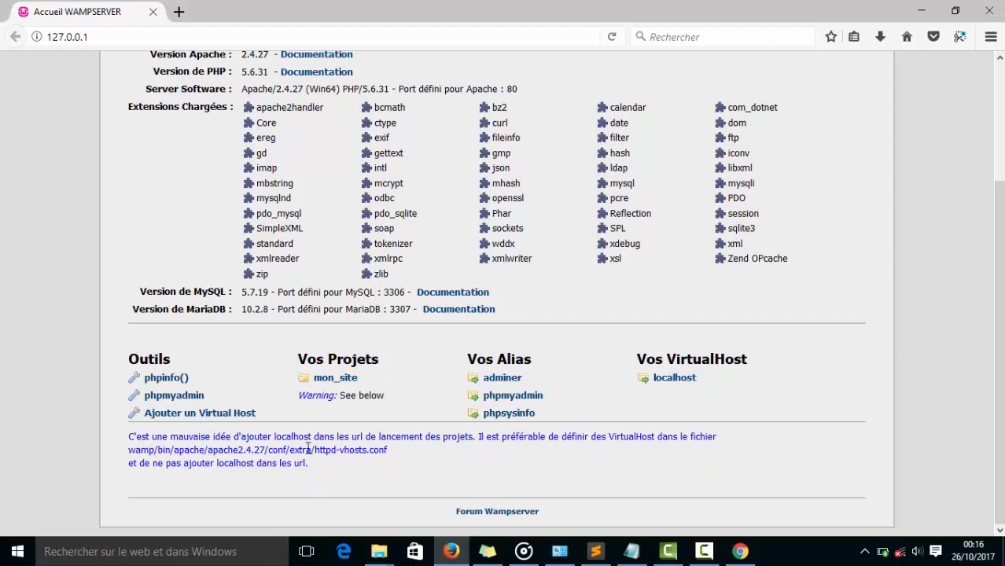
drag(320, 466, 129, 437)
click(220, 432)
double_click(625, 440)
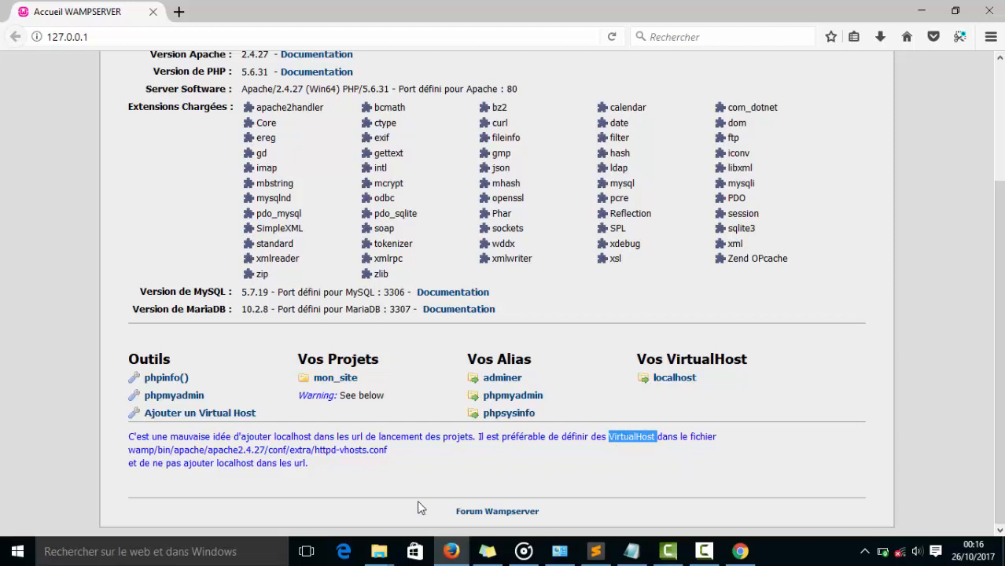
Open mon_site from Vos Projets, check the host part of its address and return to the WampServer home page.
click(340, 381)
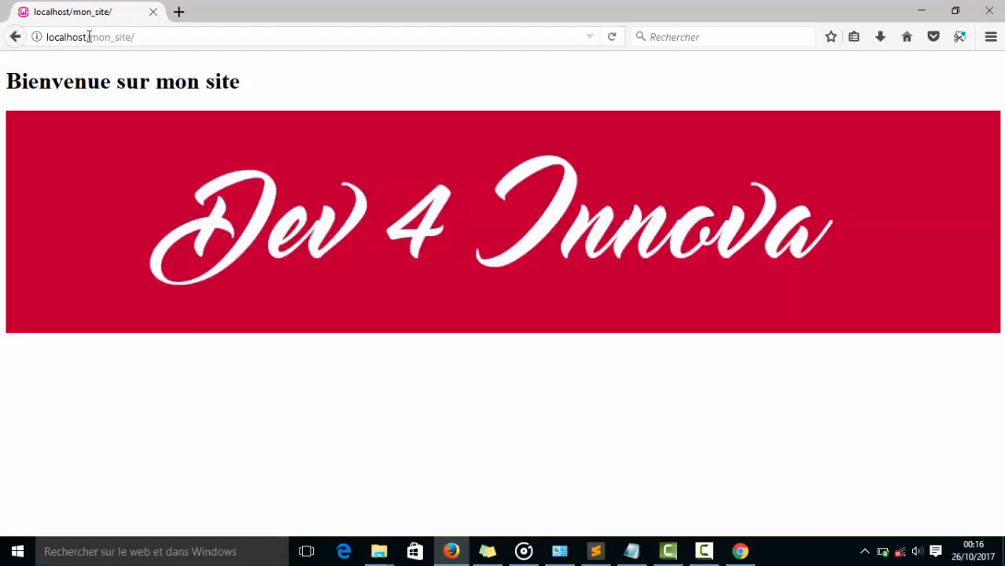
drag(89, 37, 36, 45)
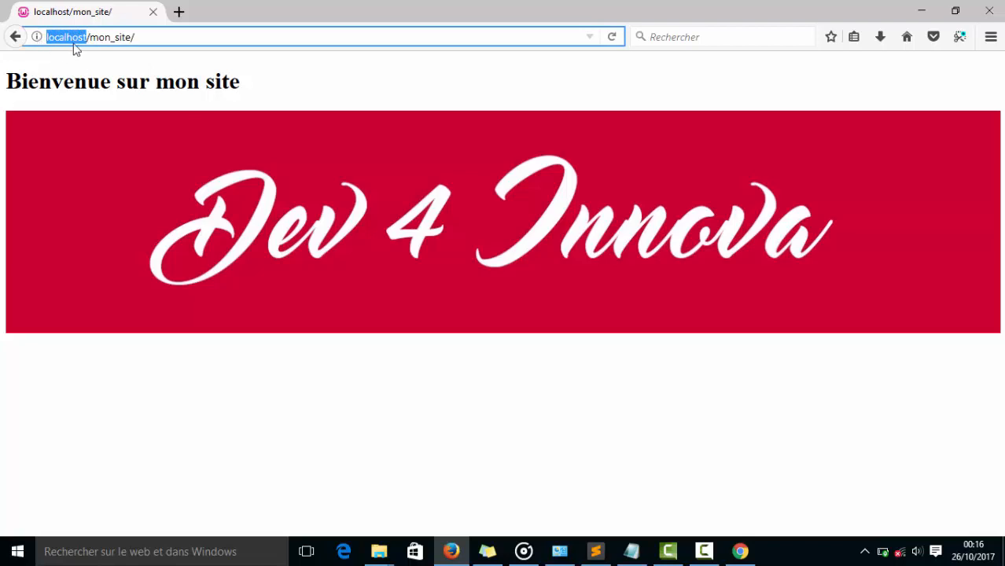
click(126, 64)
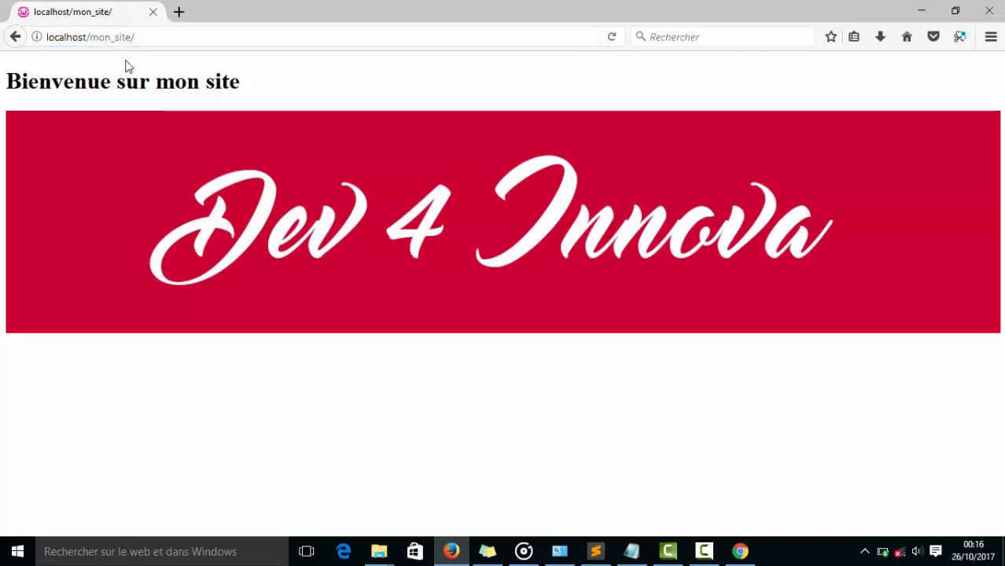
click(17, 38)
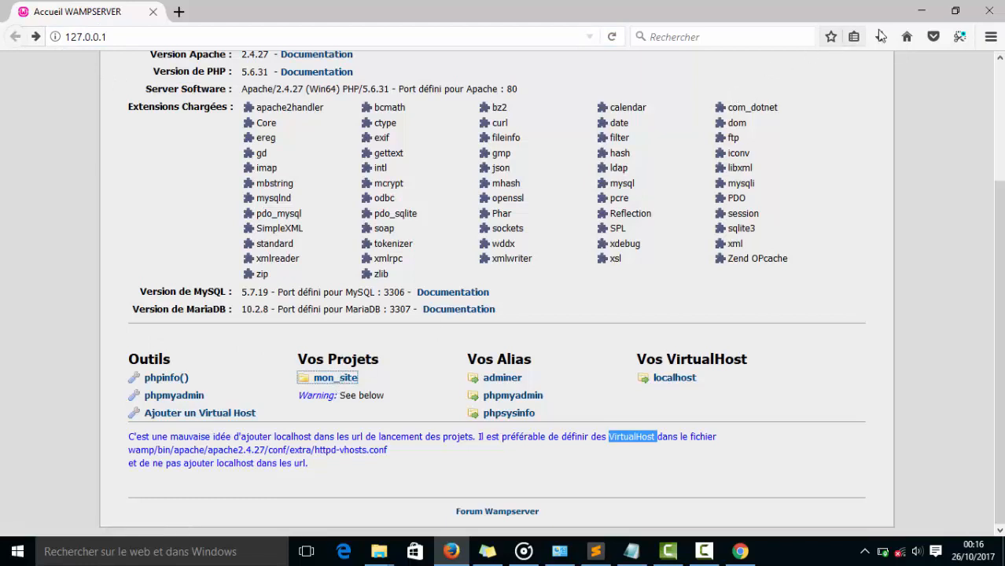
Return to index.php in Sublime Text, add an empty target attribute before href in line 479's link tag and save.
click(921, 15)
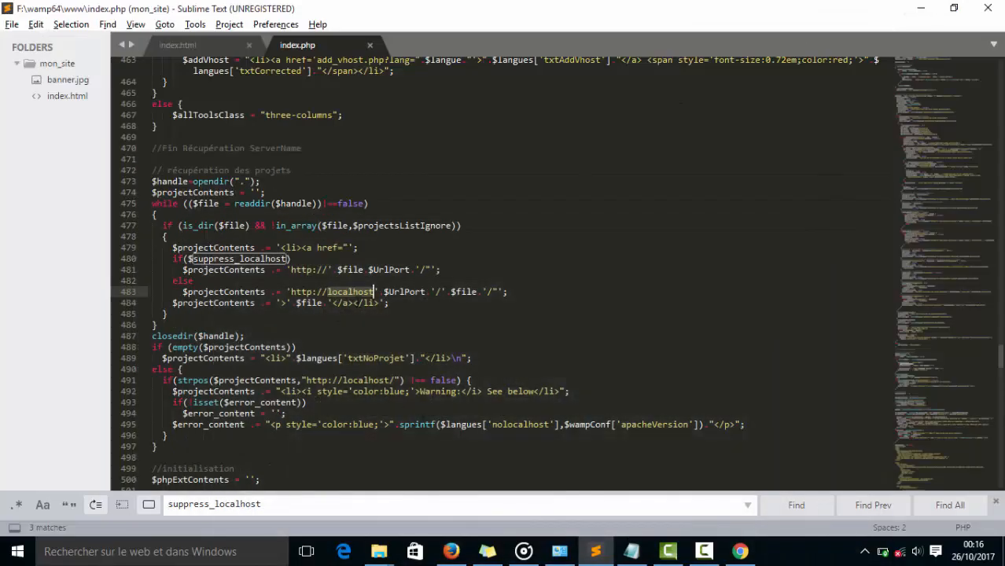
click(376, 293)
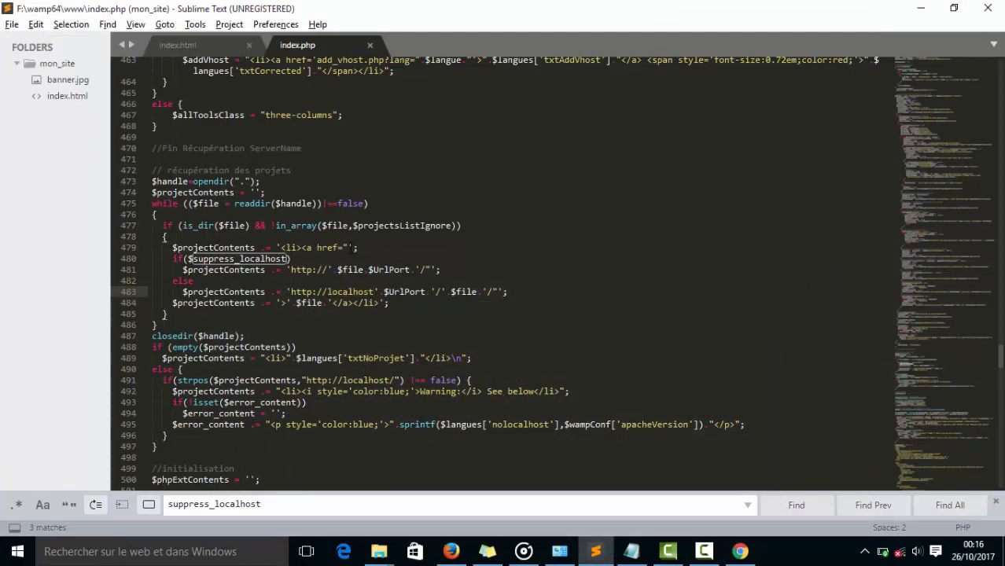
click(317, 248)
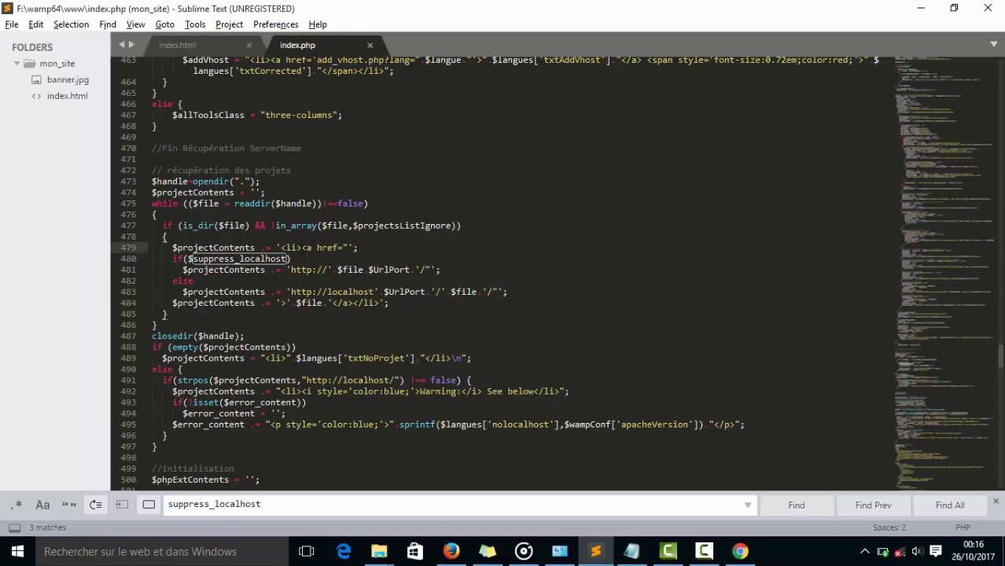
drag(302, 248, 333, 247)
click(305, 248)
click(332, 303)
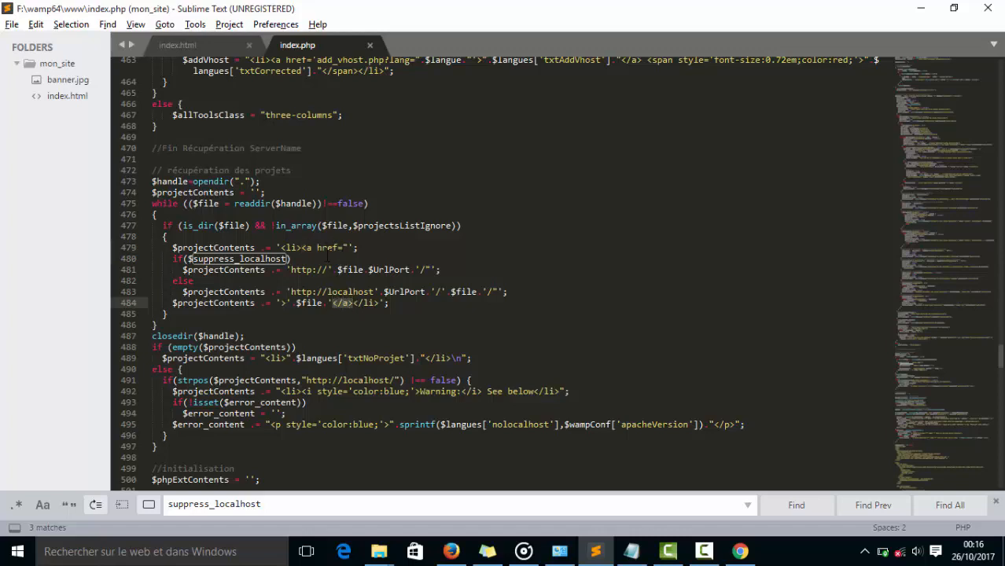
click(318, 248)
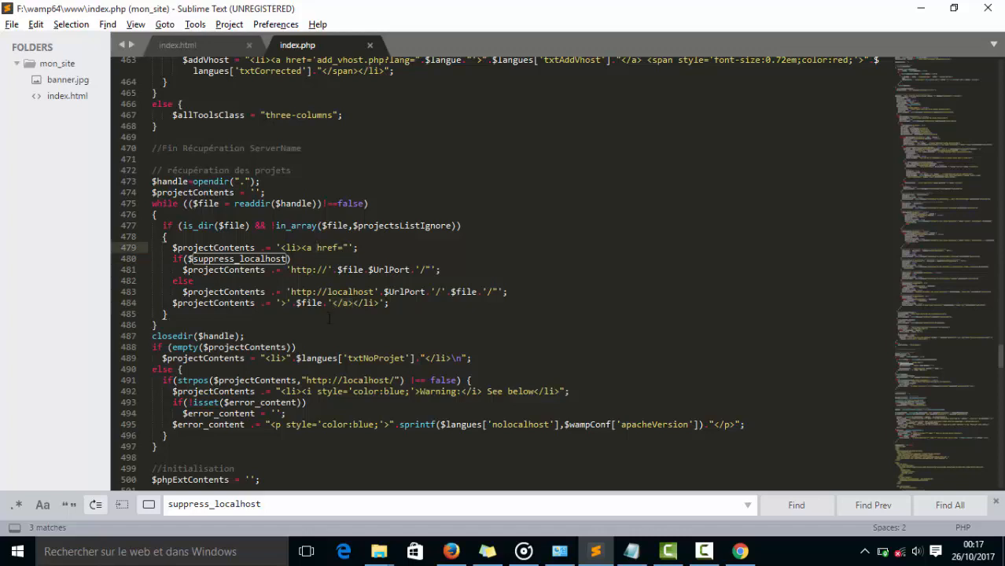
text(targe)
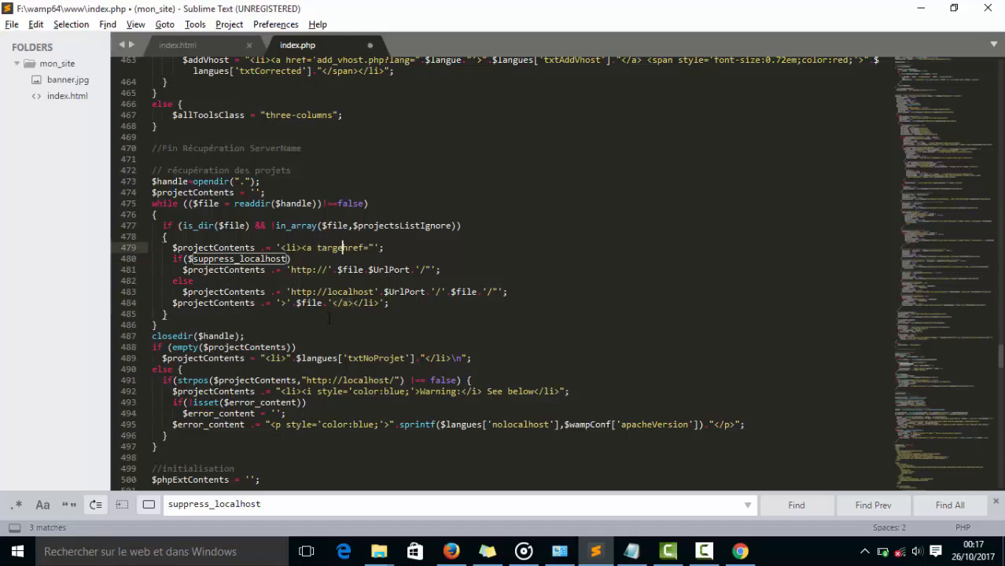
text(t="")
key(ctrl+s)
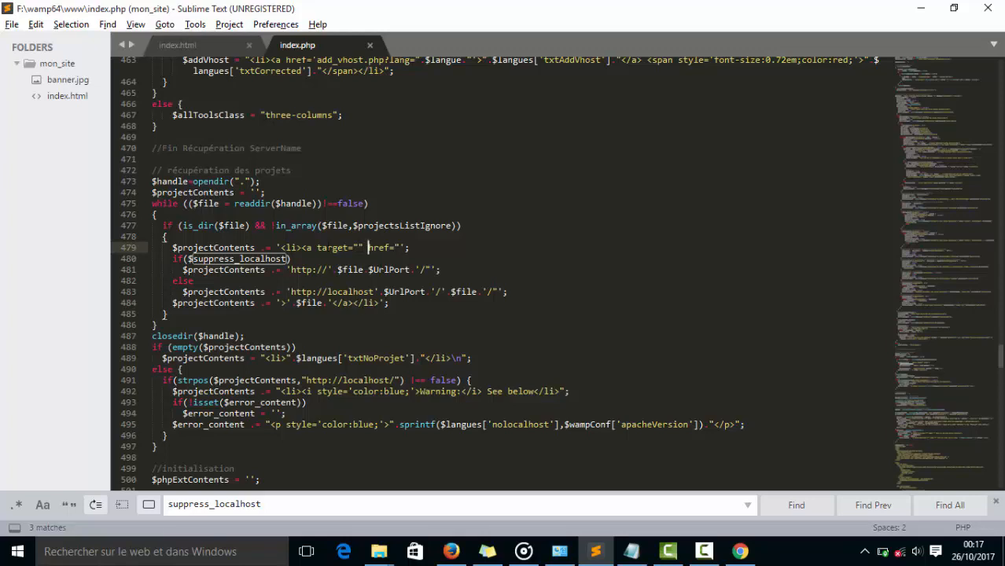
Set the target attribute of the project link on line 479 to "_blanck" and save index.php.
click(359, 248)
text(_)
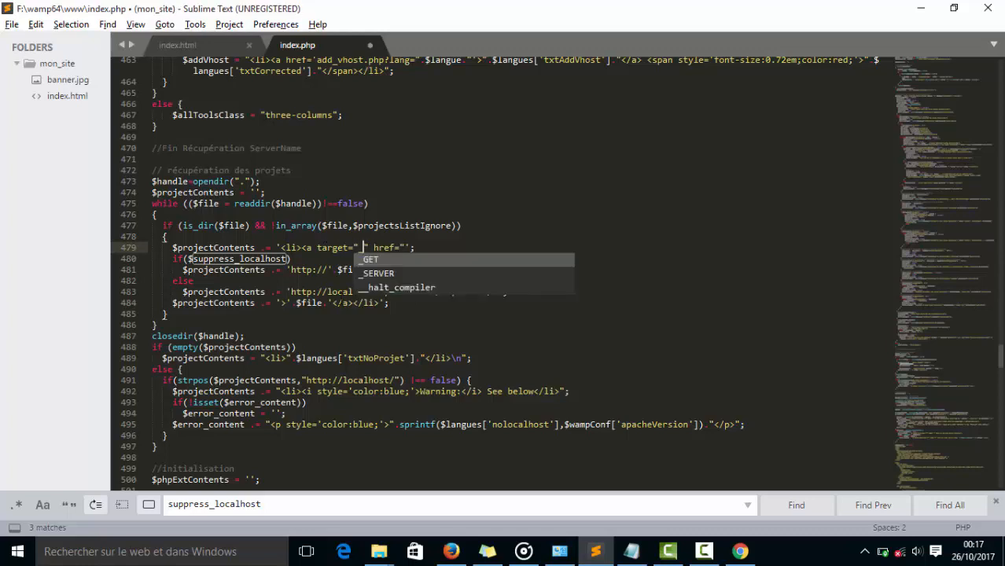
text(b)
text(lanck)
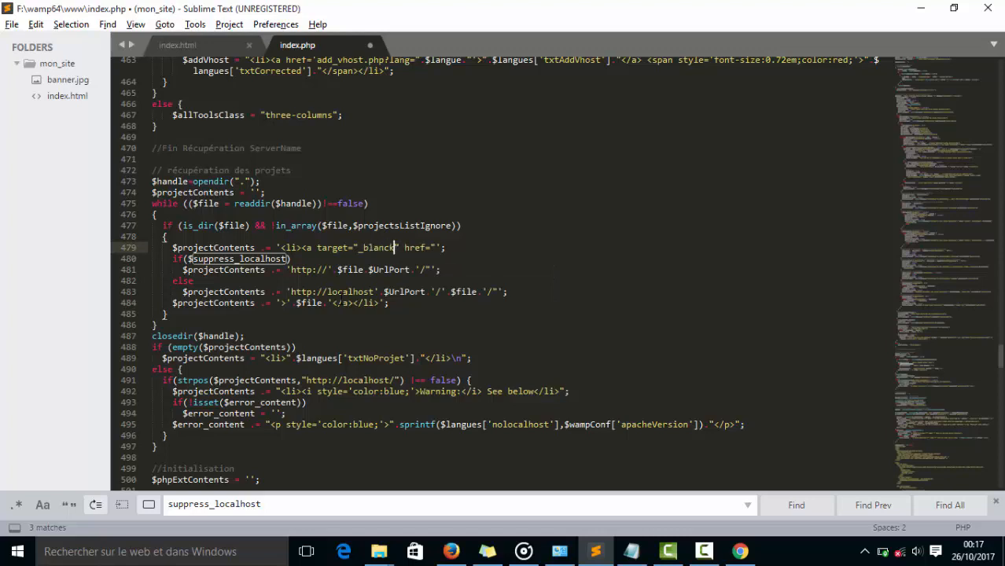
key(ctrl+s)
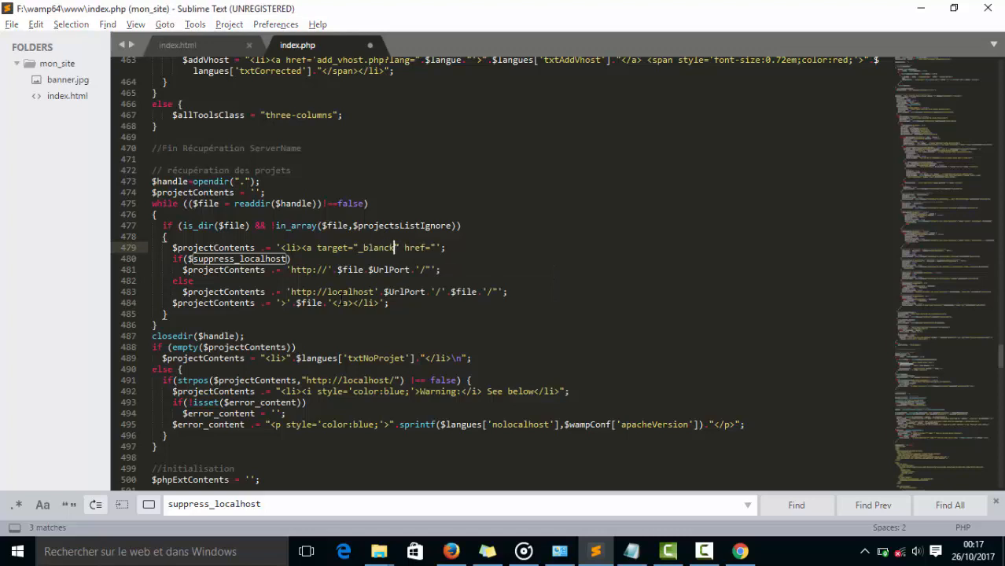
click(592, 324)
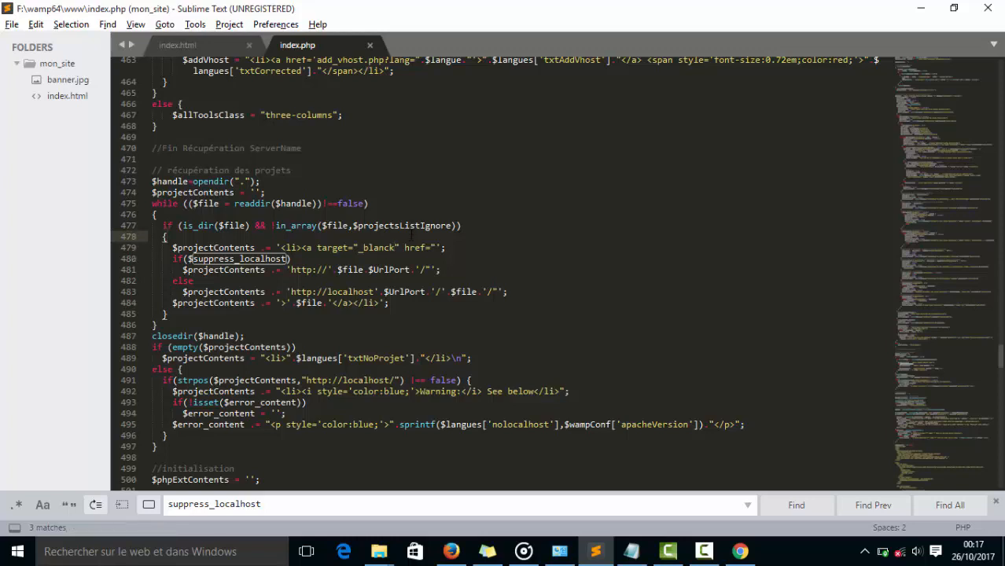
click(378, 247)
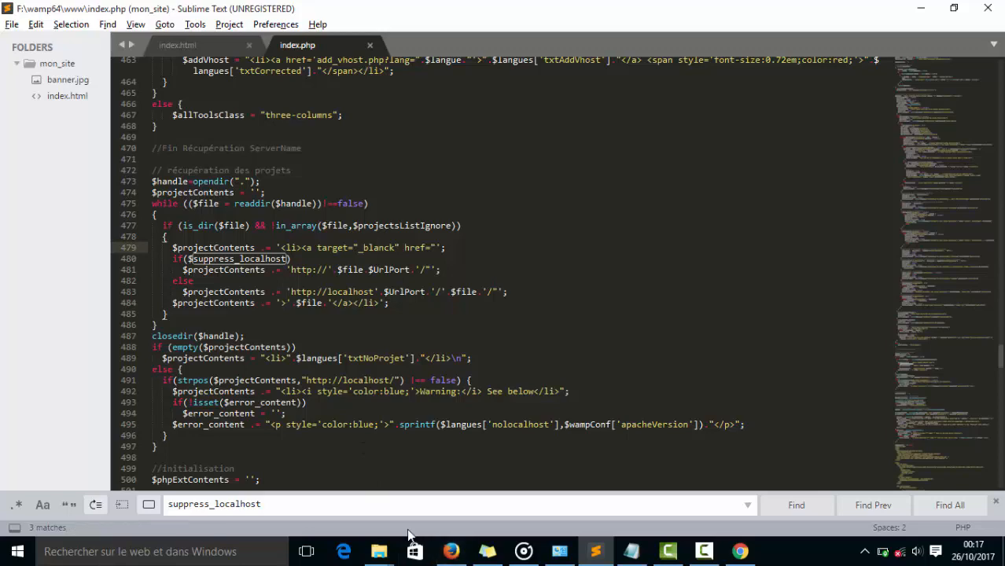
Switch to Firefox, reload the WampServer home page, open mon_site from Vos Projets and check whether it uses a separate tab.
click(448, 549)
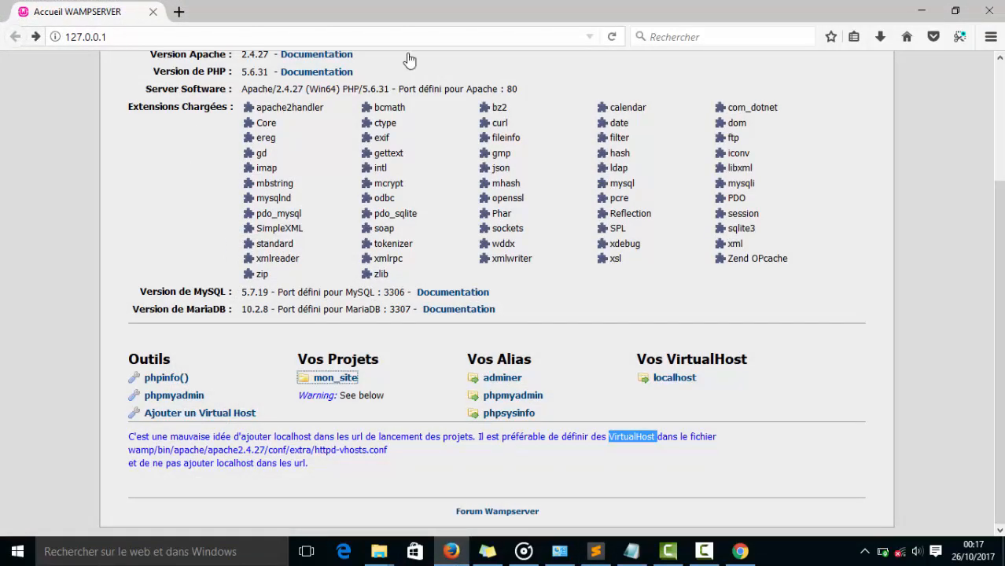
click(613, 39)
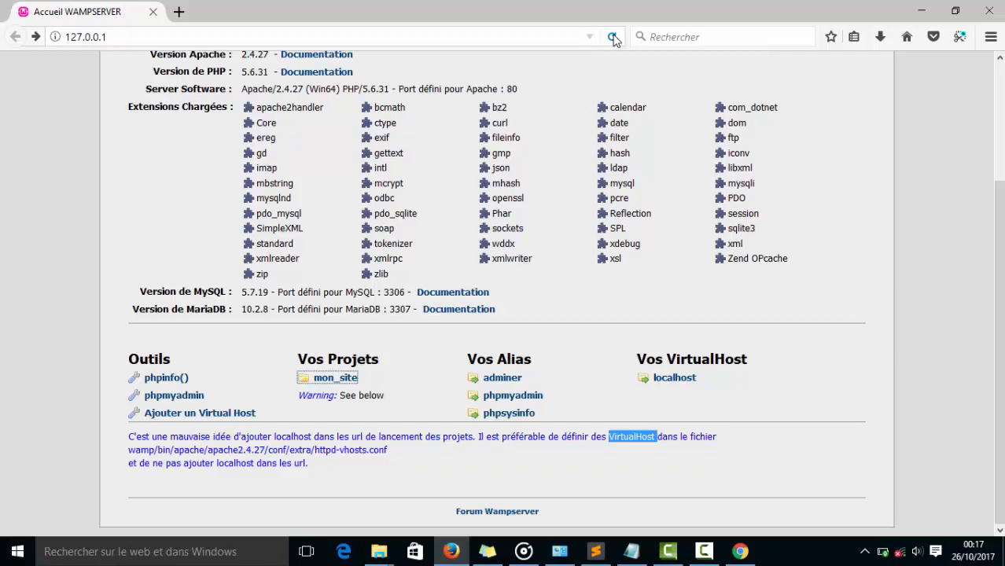
click(337, 380)
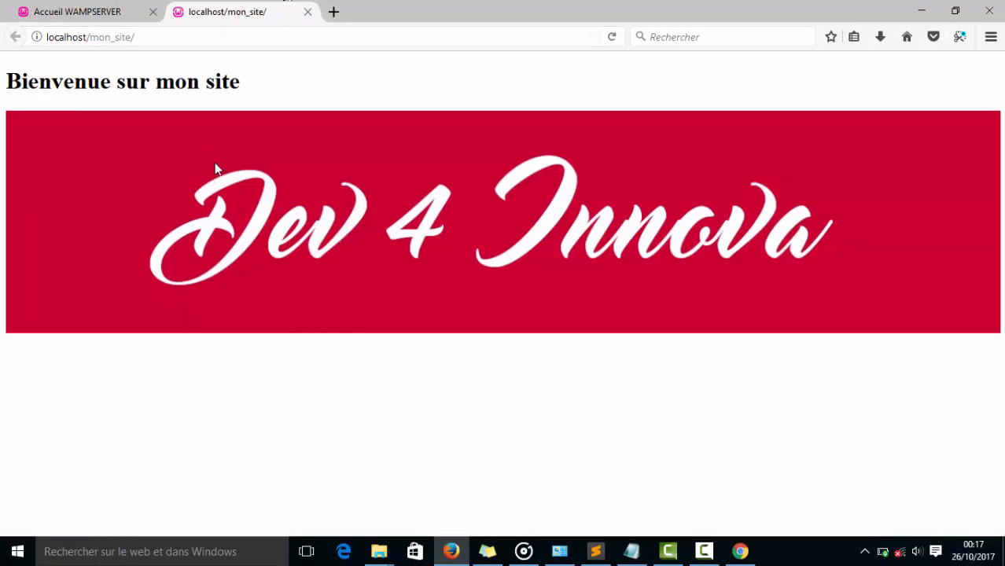
click(118, 10)
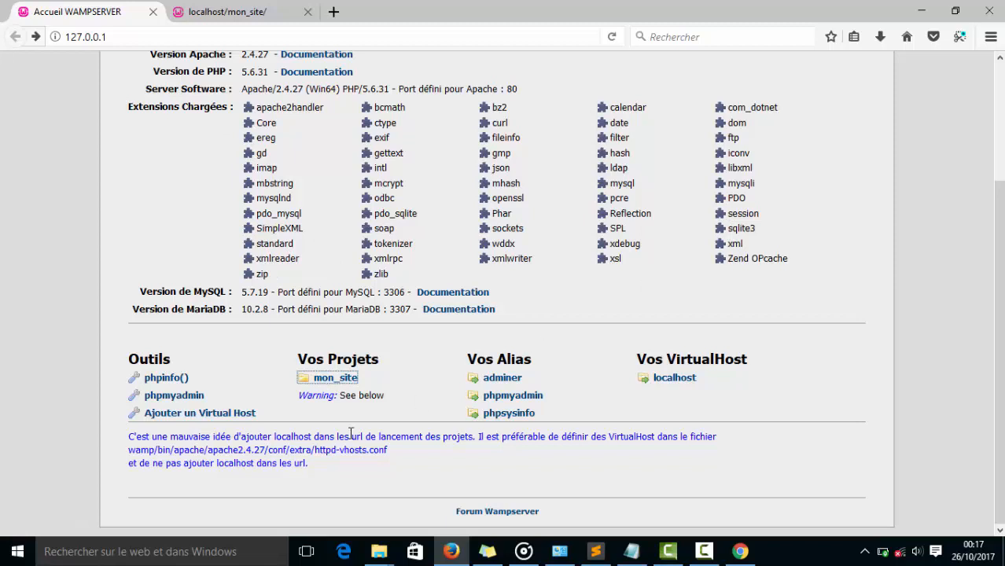
click(234, 16)
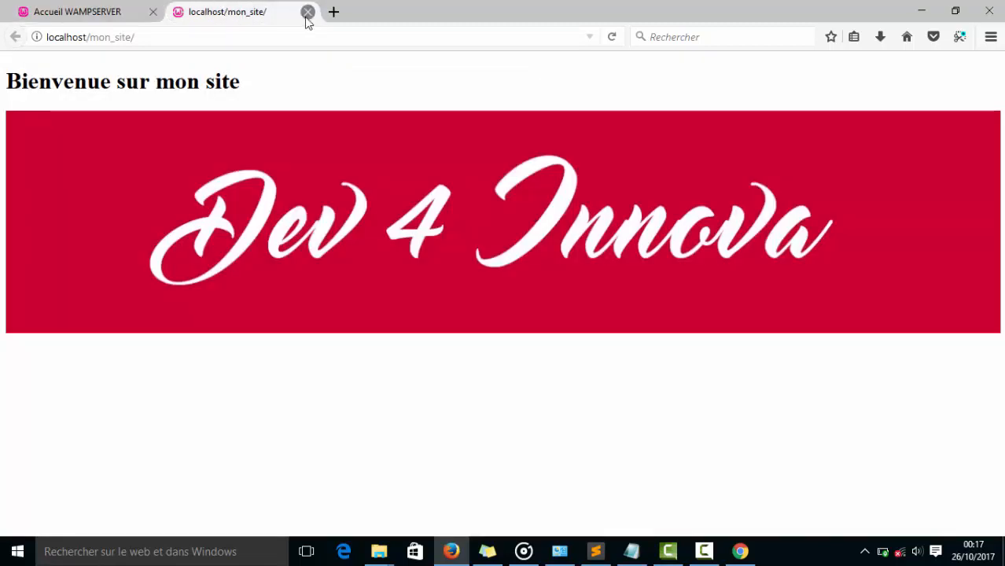
Close the mon_site tab and open mon_site again from Vos Projets to recheck how the link behaves.
click(308, 12)
click(335, 379)
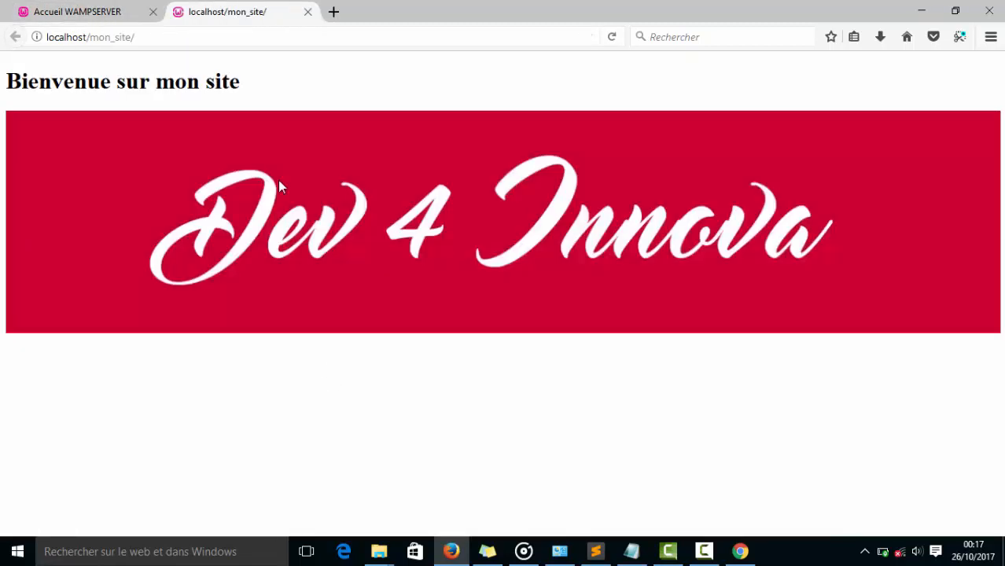
click(308, 11)
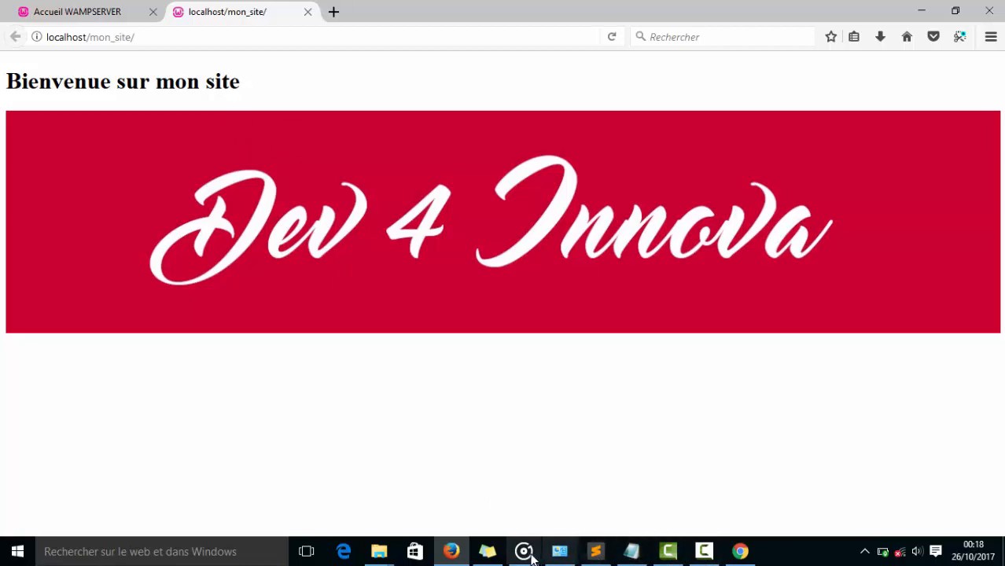
Return to index.php in Sublime Text, examine the HTML page template and select ${phpExtContents} on line 576.
click(597, 553)
scroll(378, 247, down, 20)
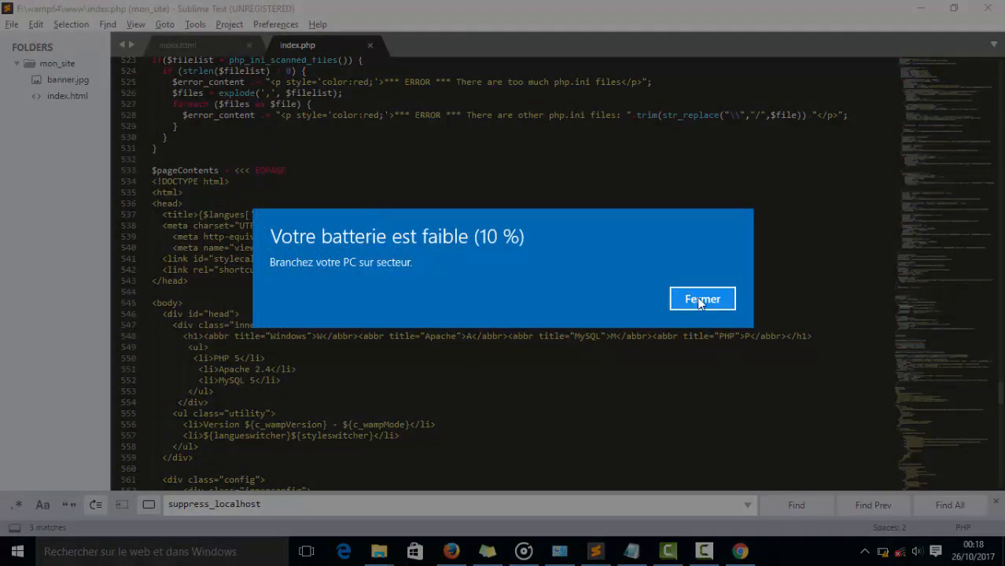
click(700, 301)
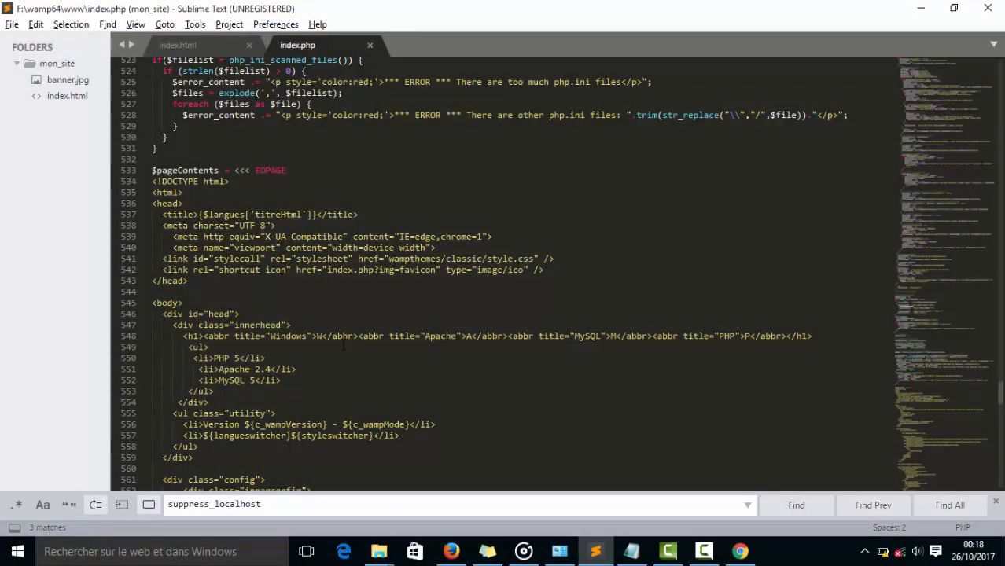
scroll(354, 381, down, 8)
scroll(355, 381, down, 1)
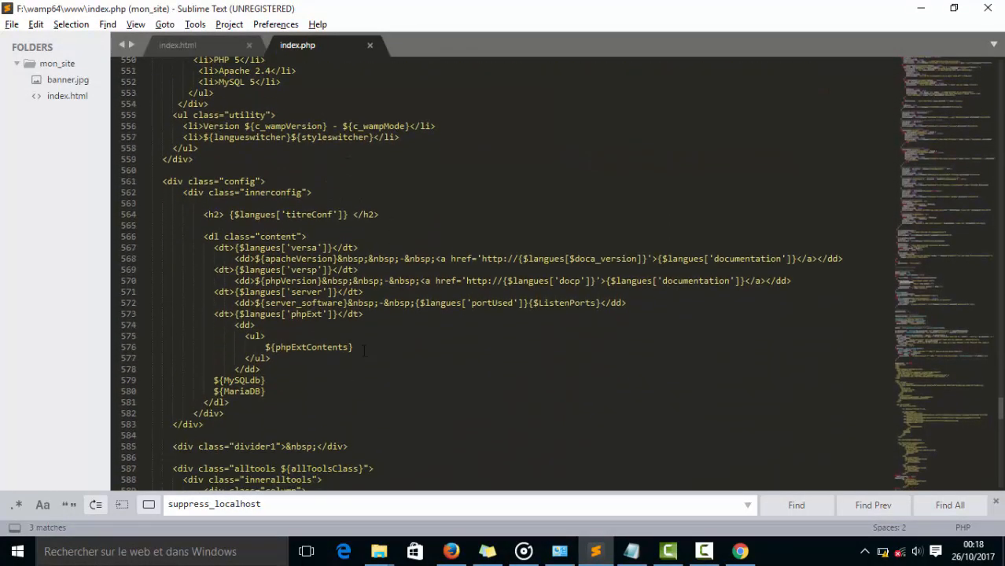
drag(365, 347, 265, 347)
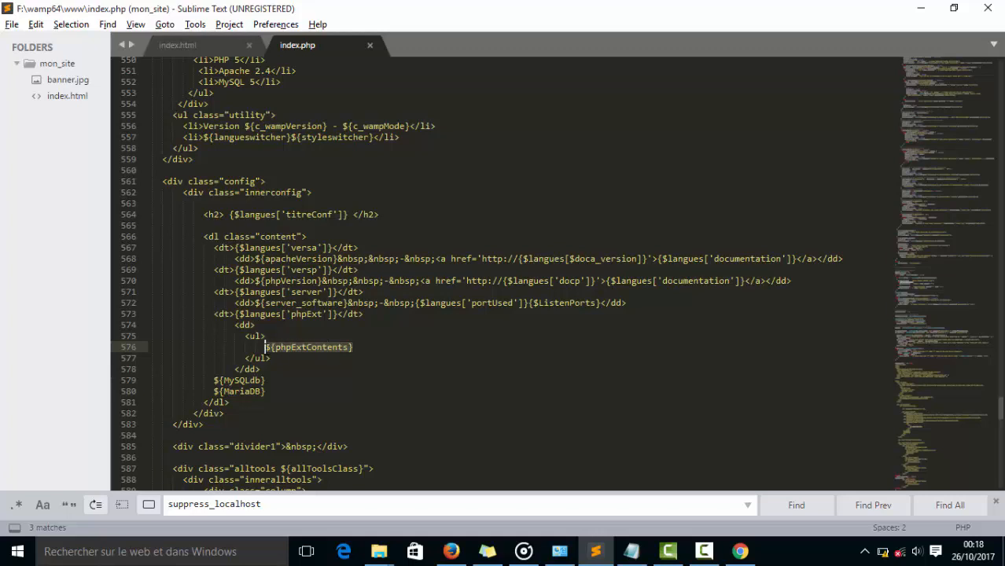